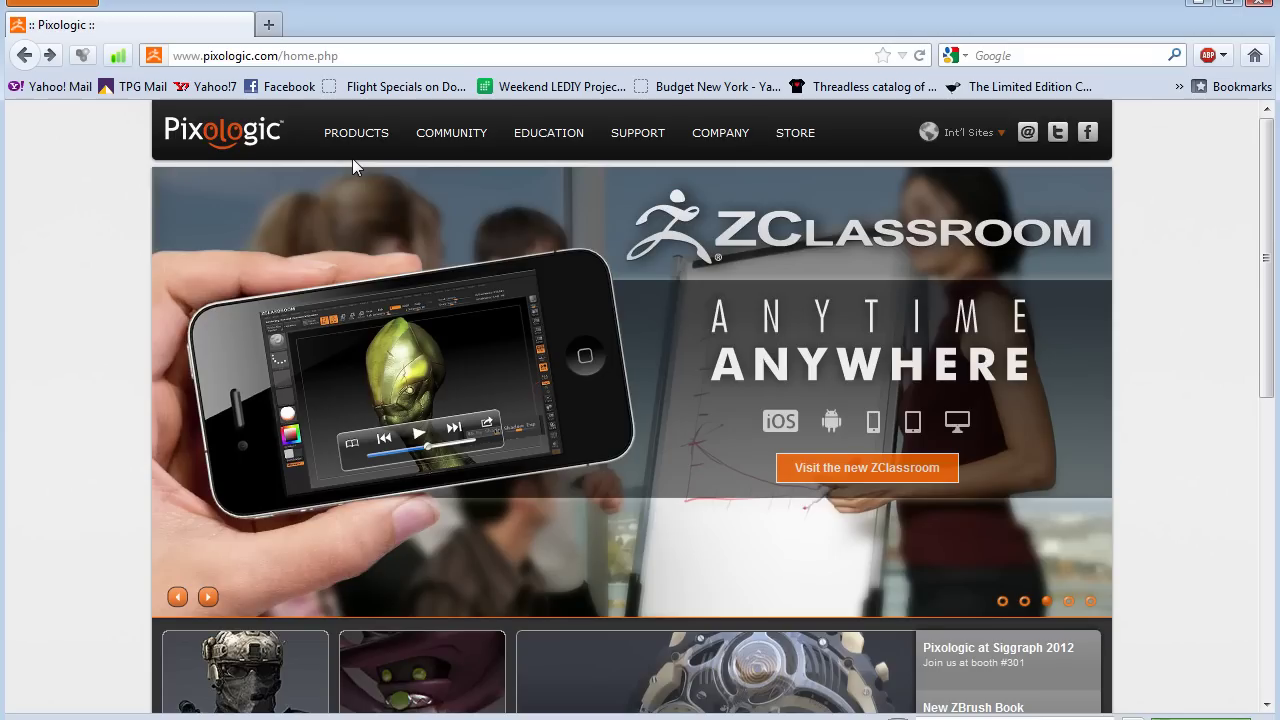
Open the Sculptris product page on the Pixologic site, look over its overview, and choose the Windows download
mouse_move(376, 137)
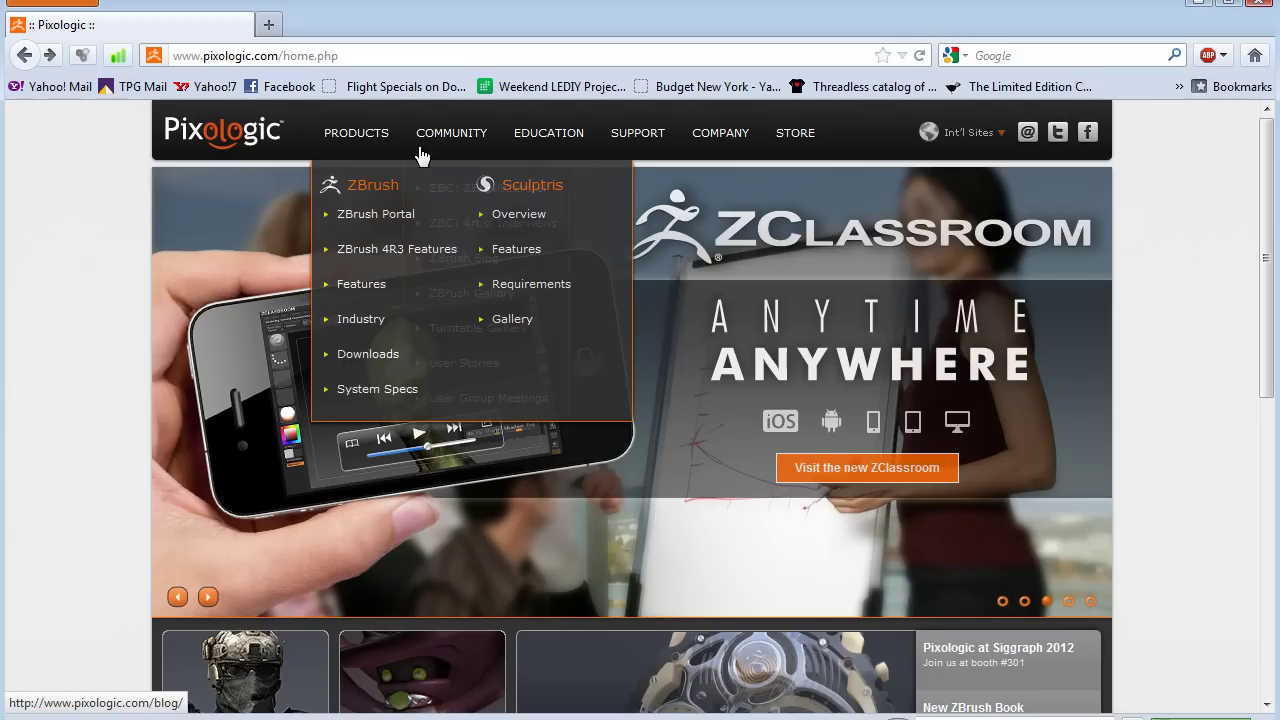
click(507, 187)
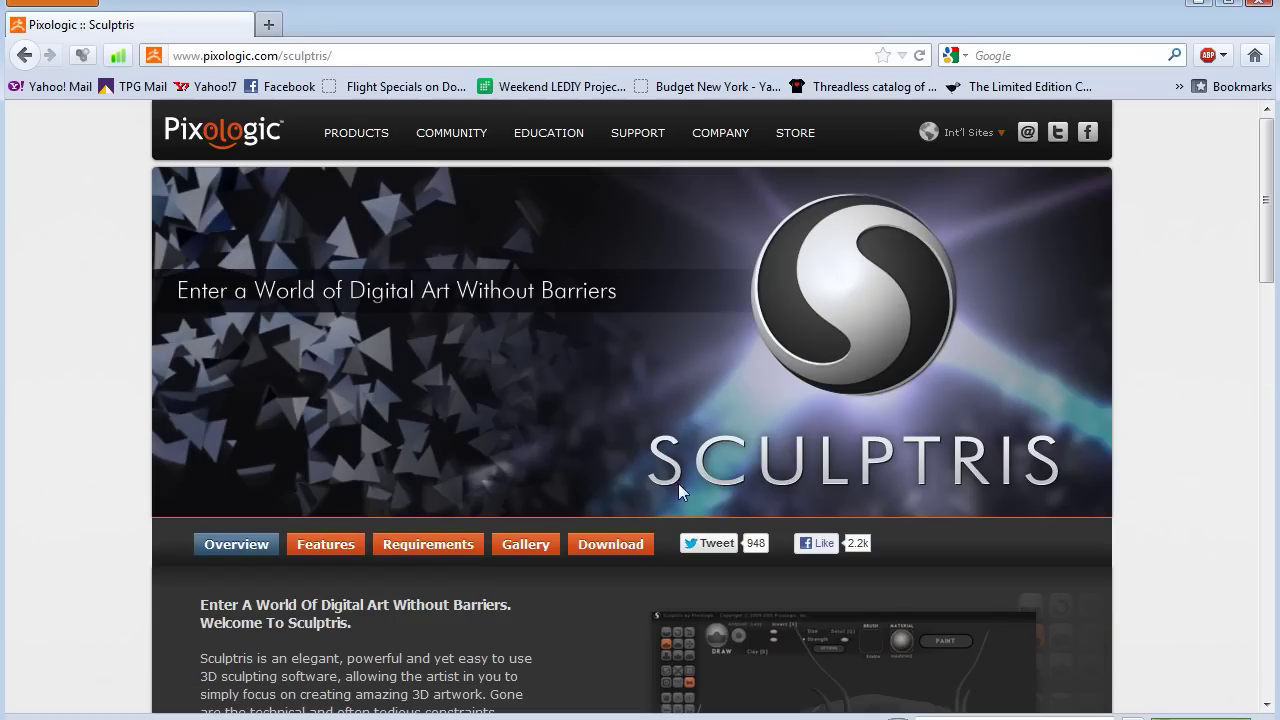
scroll(1163, 417, down, 5)
scroll(1163, 417, down, 8)
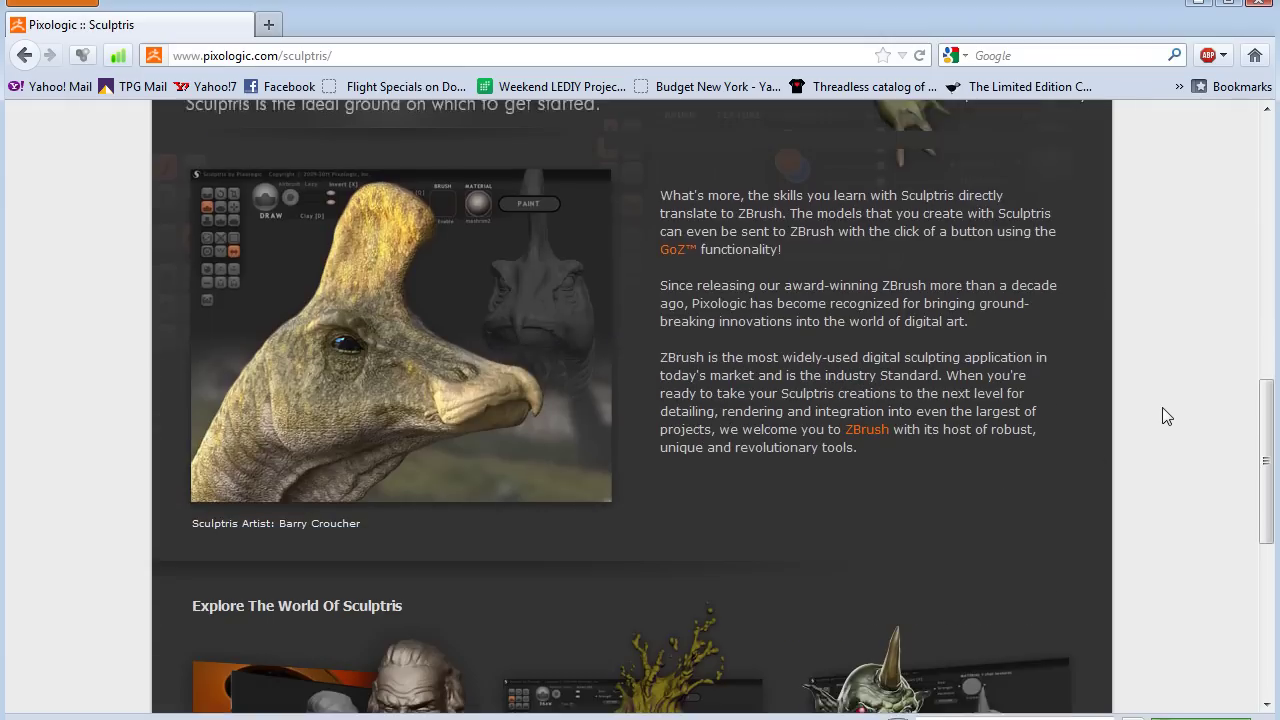
scroll(1163, 417, up, 5)
scroll(1163, 417, up, 9)
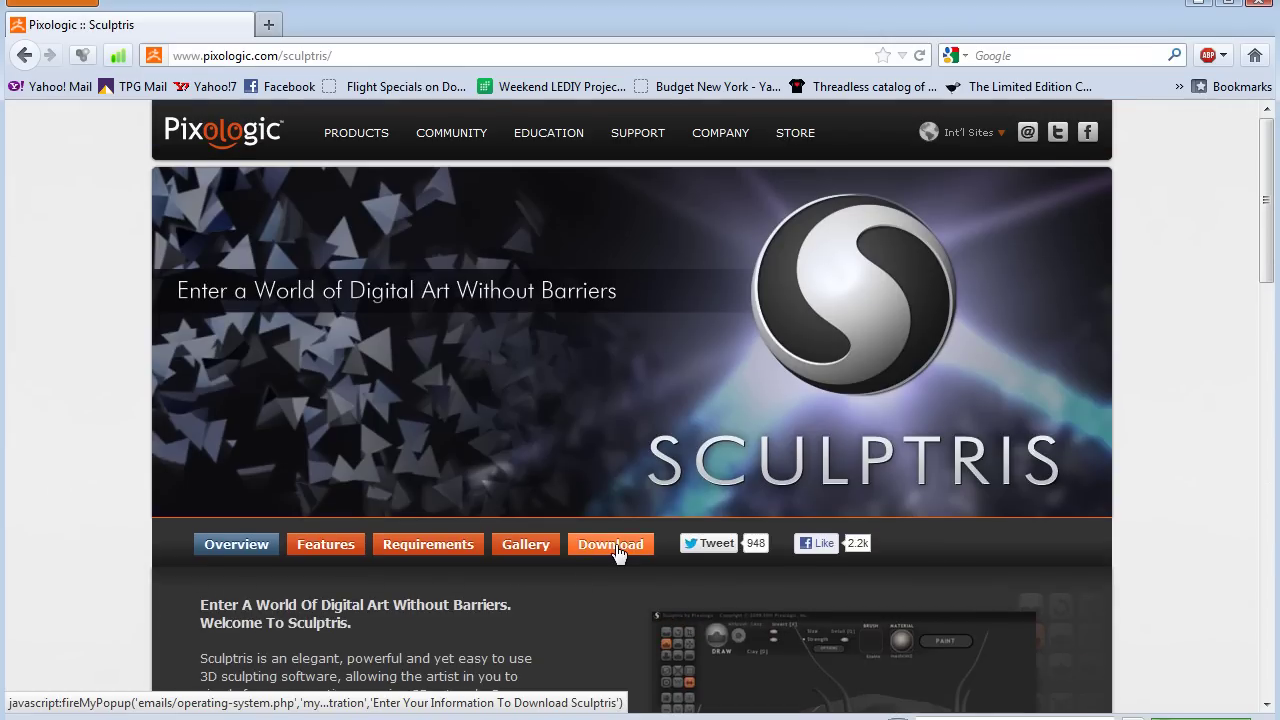
click(612, 546)
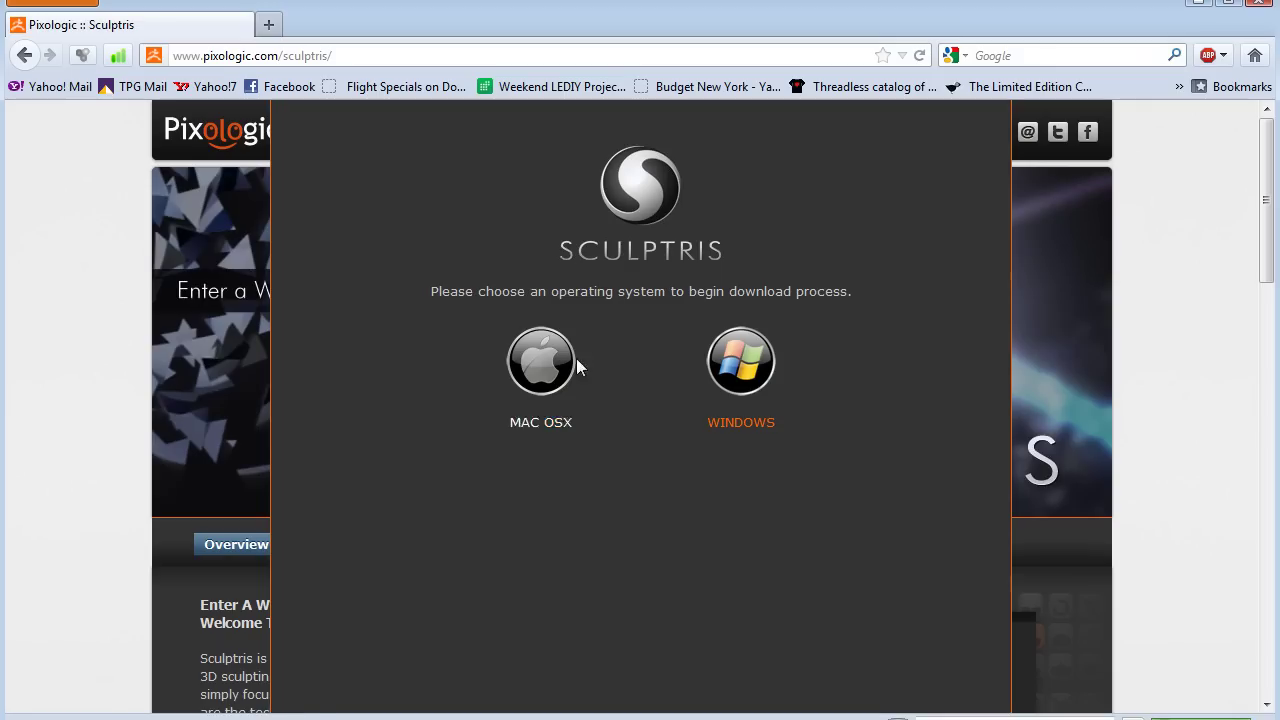
click(712, 362)
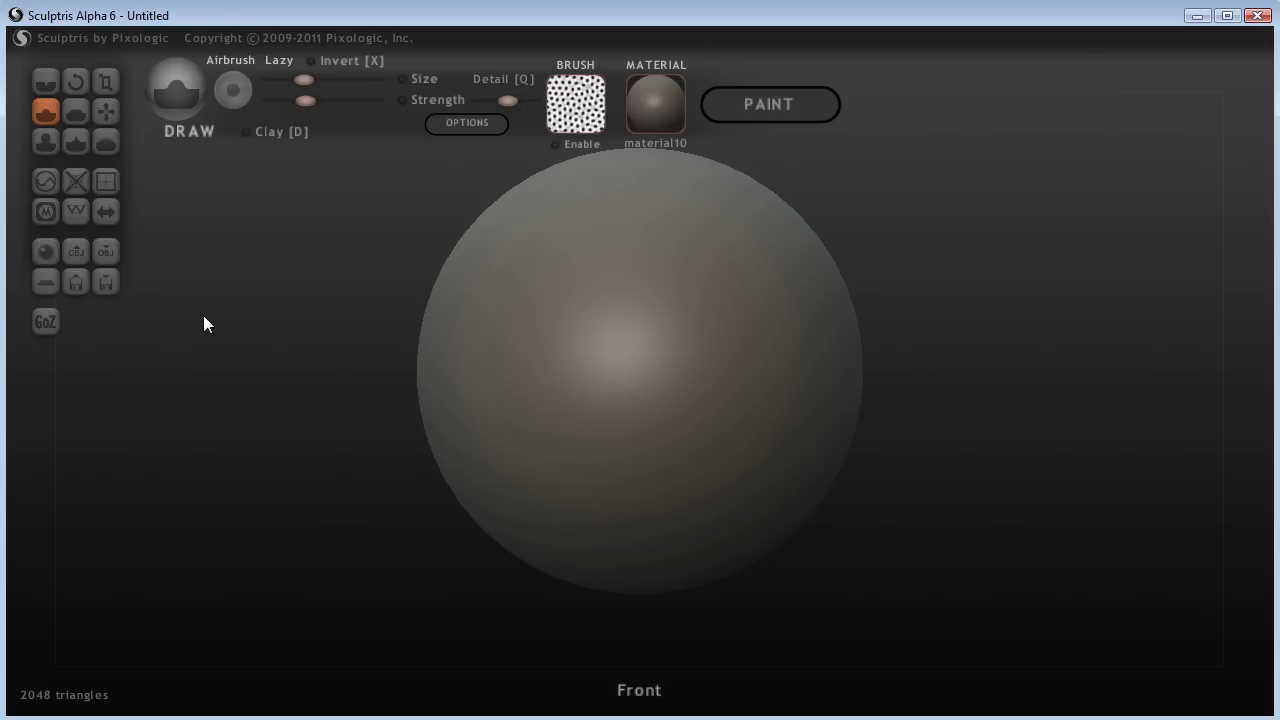
Enable wireframe display and symmetry for the sphere, accepting the removal of asymmetric details
click(76, 210)
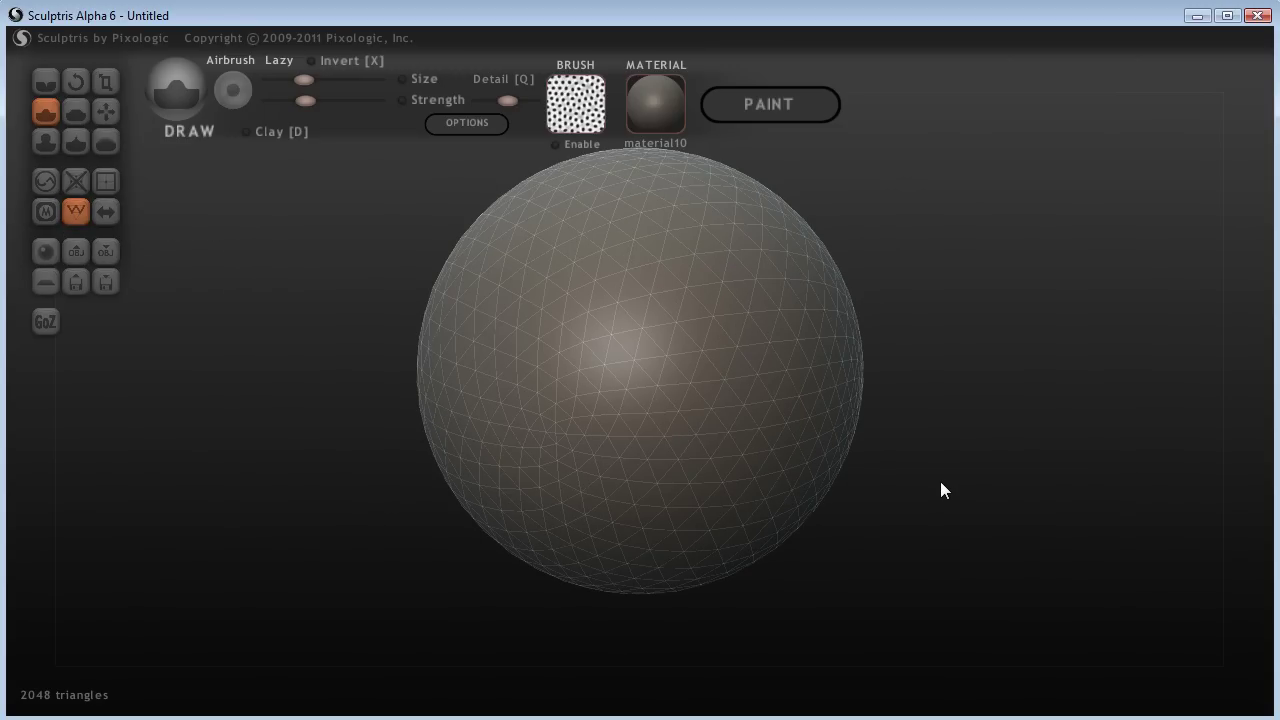
click(108, 213)
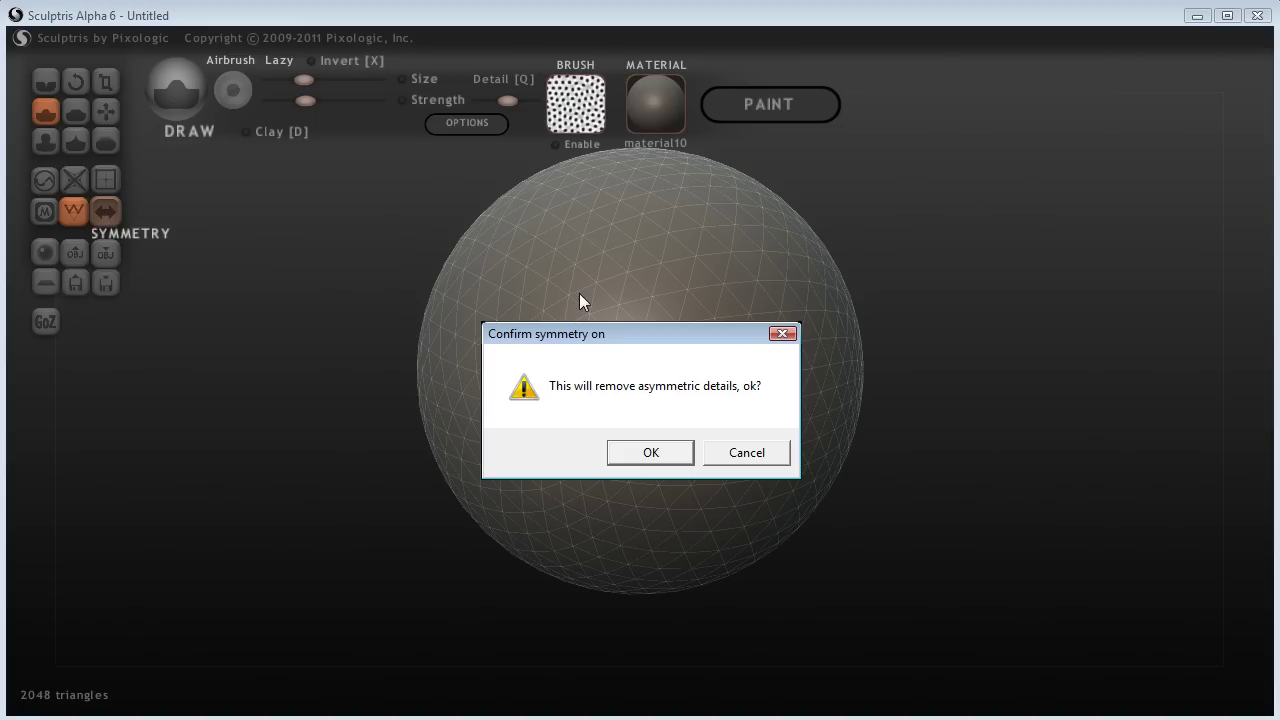
click(678, 452)
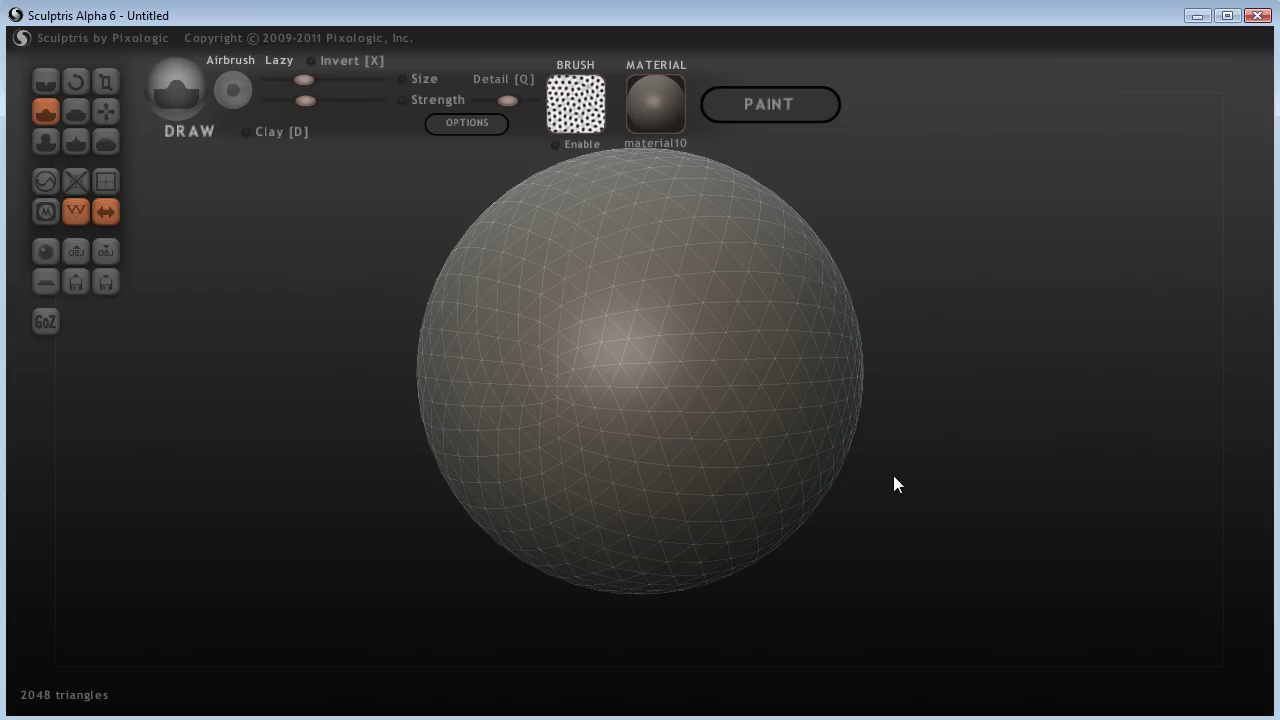
Stroke over the front of the sphere with an enlarged Grab brush to subdivide its mesh
scroll(894, 479, down, 5)
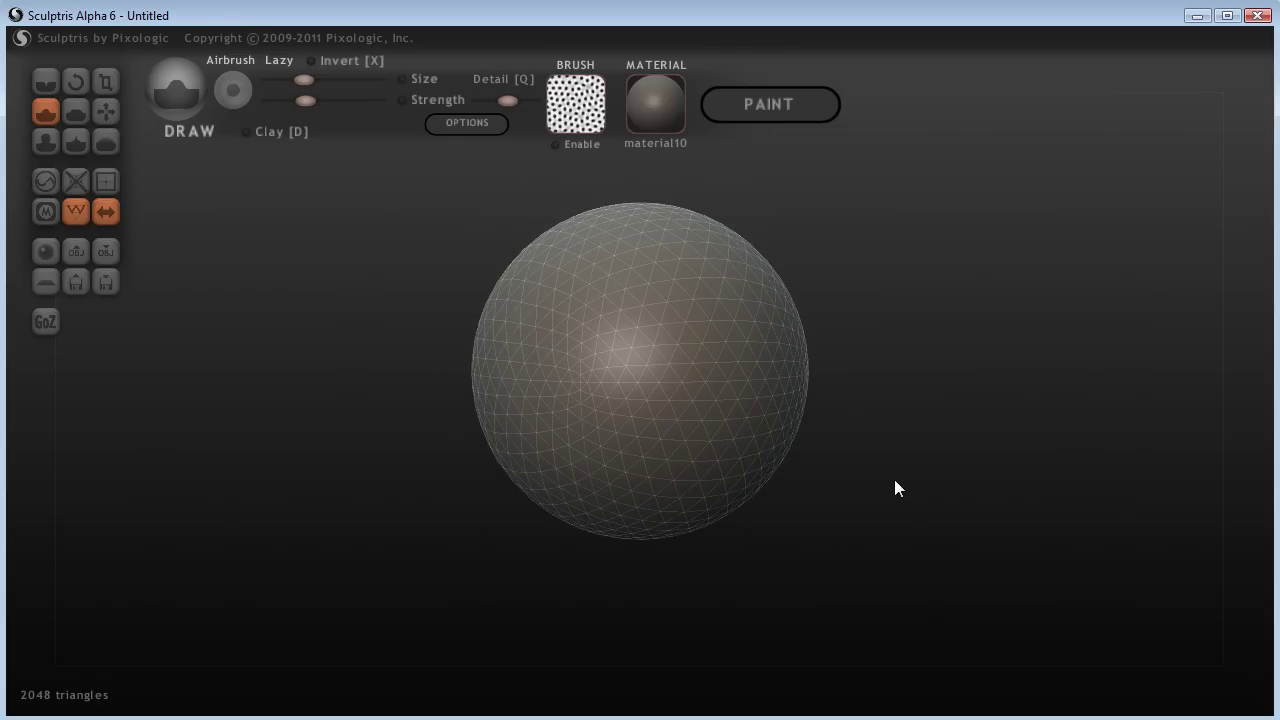
scroll(851, 477, up, 2)
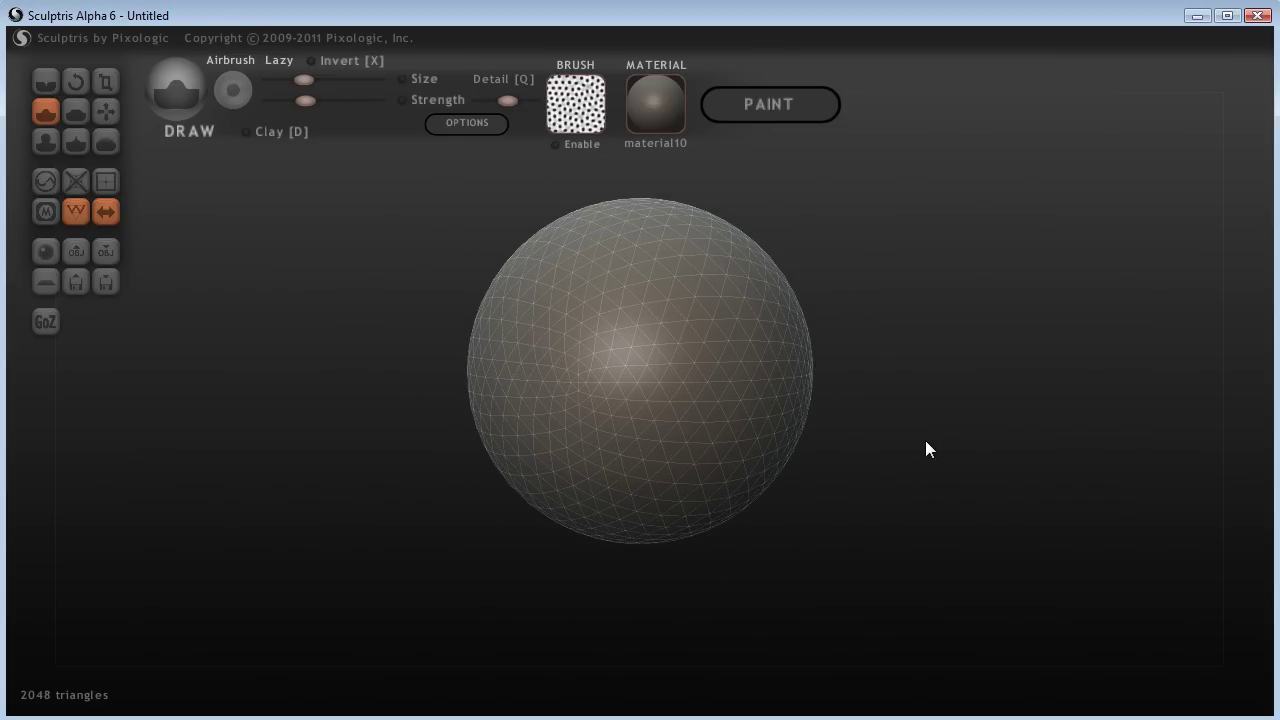
scroll(914, 443, up, 2)
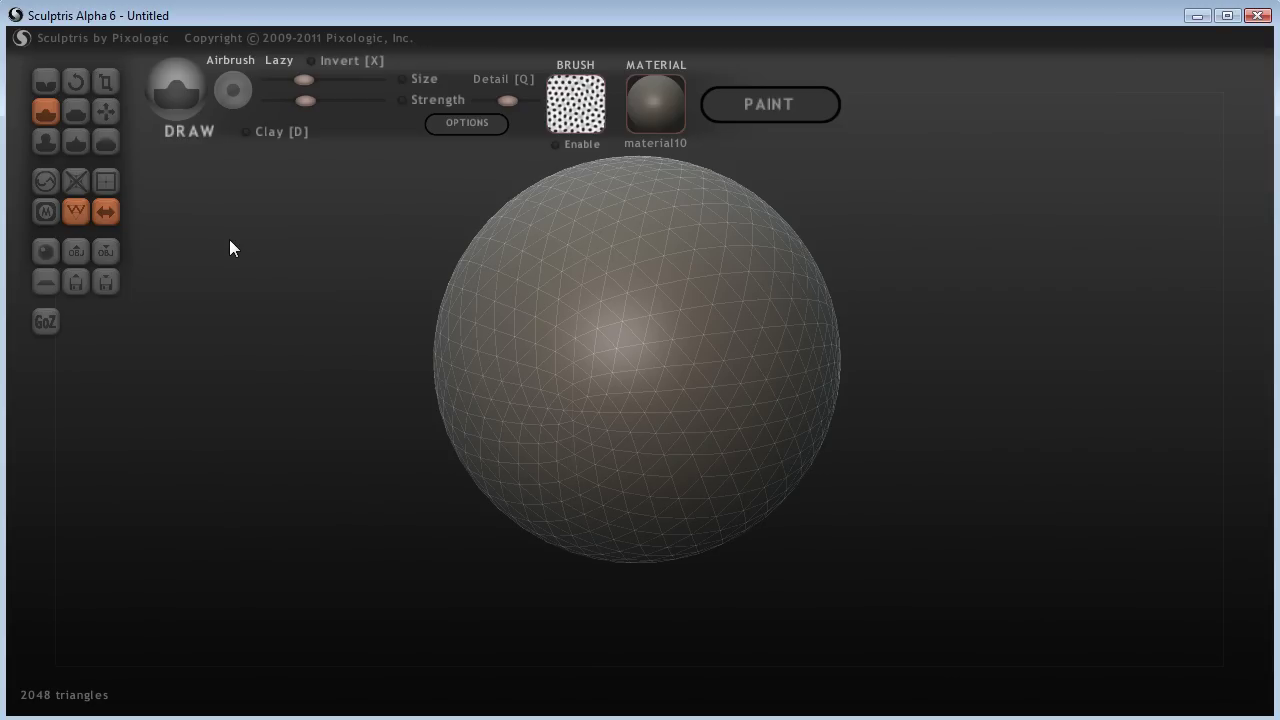
click(104, 112)
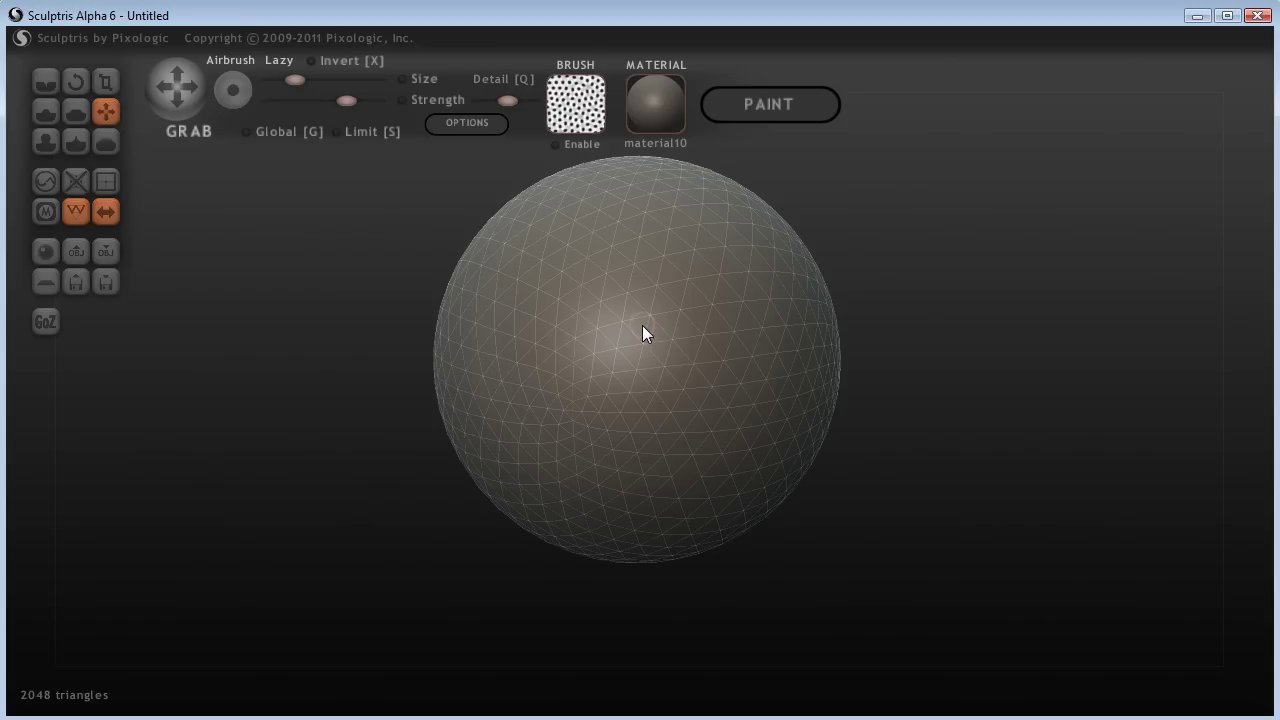
scroll(643, 346, up, 6)
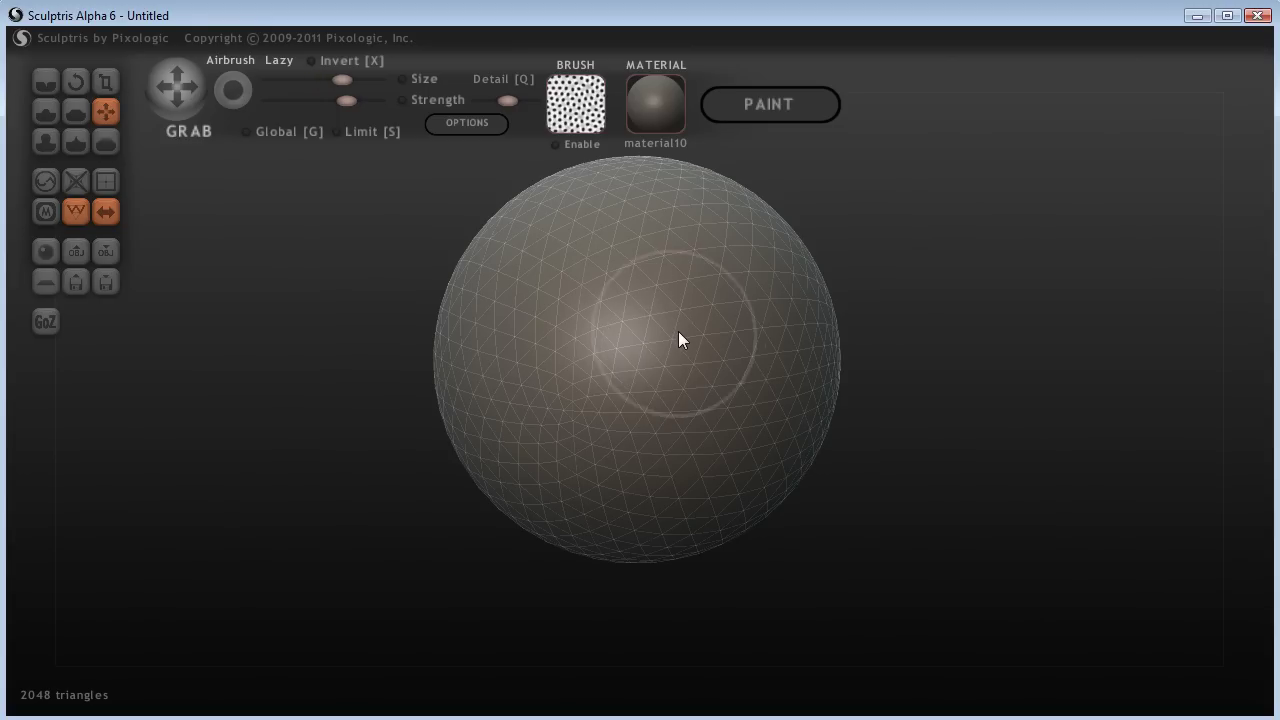
scroll(672, 335, up, 1)
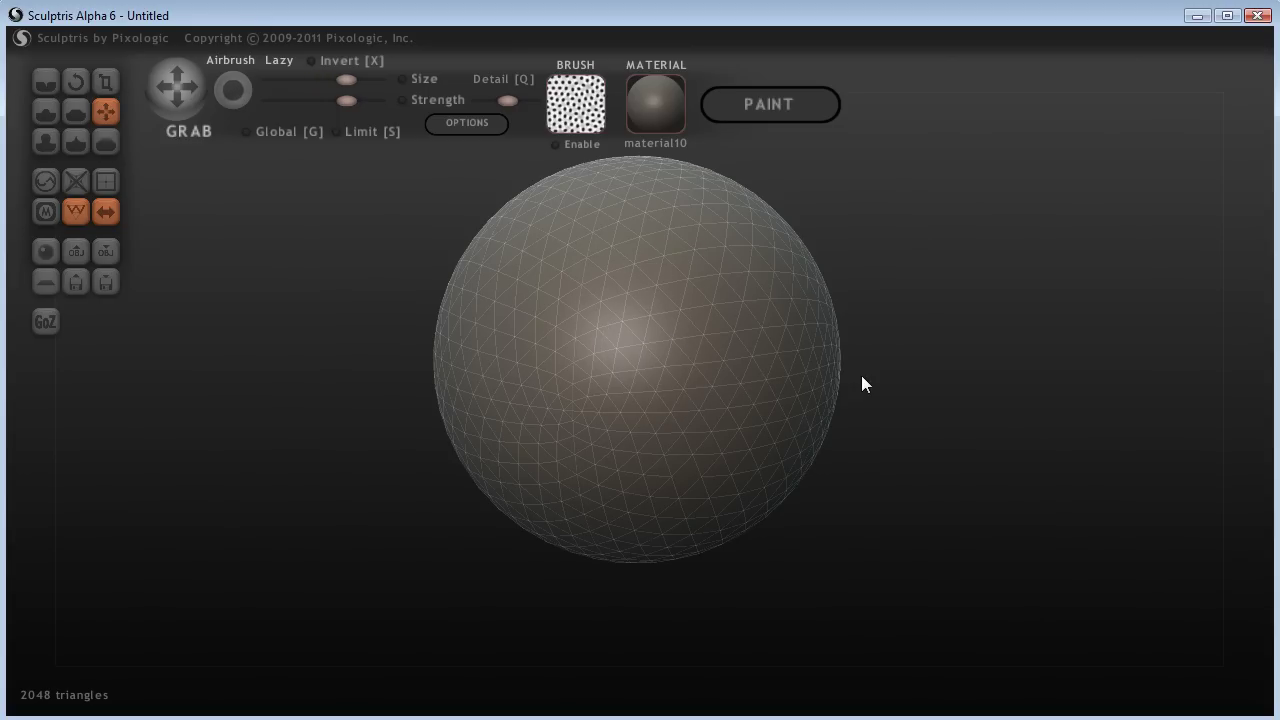
click(675, 302)
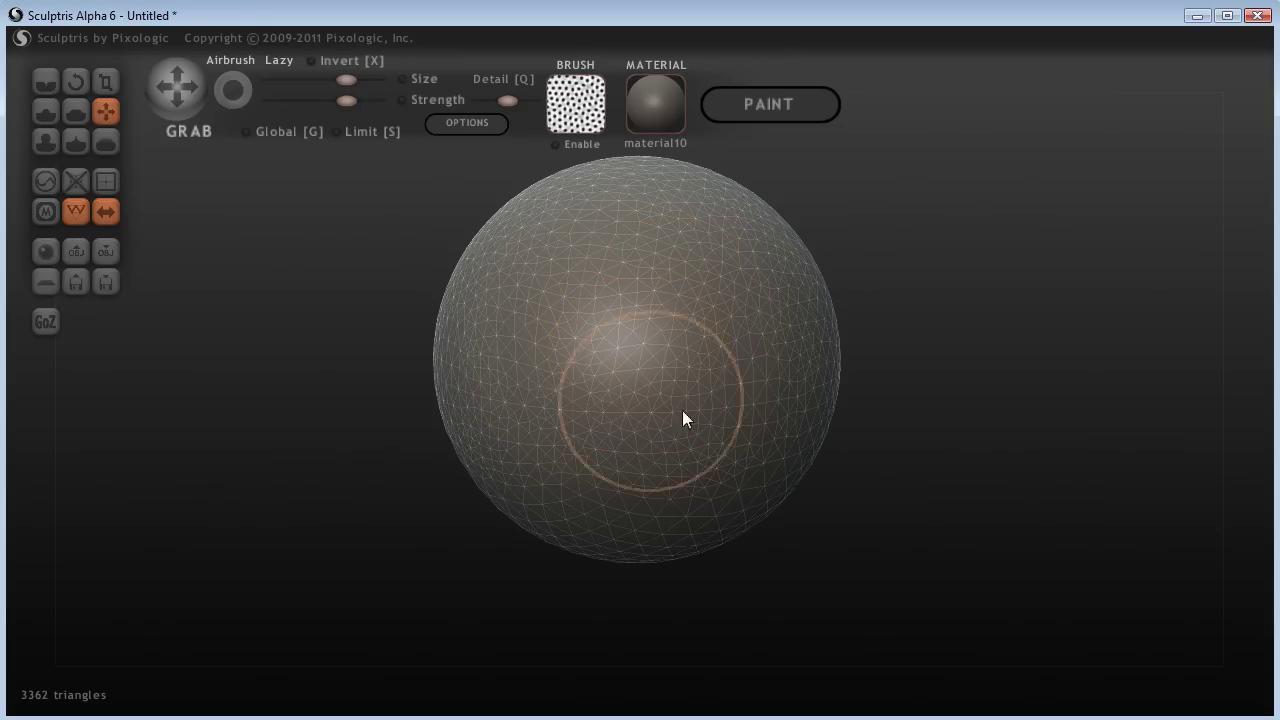
mouse_move(869, 529)
mouse_down()
mouse_move(937, 536)
mouse_move(866, 552)
mouse_up()
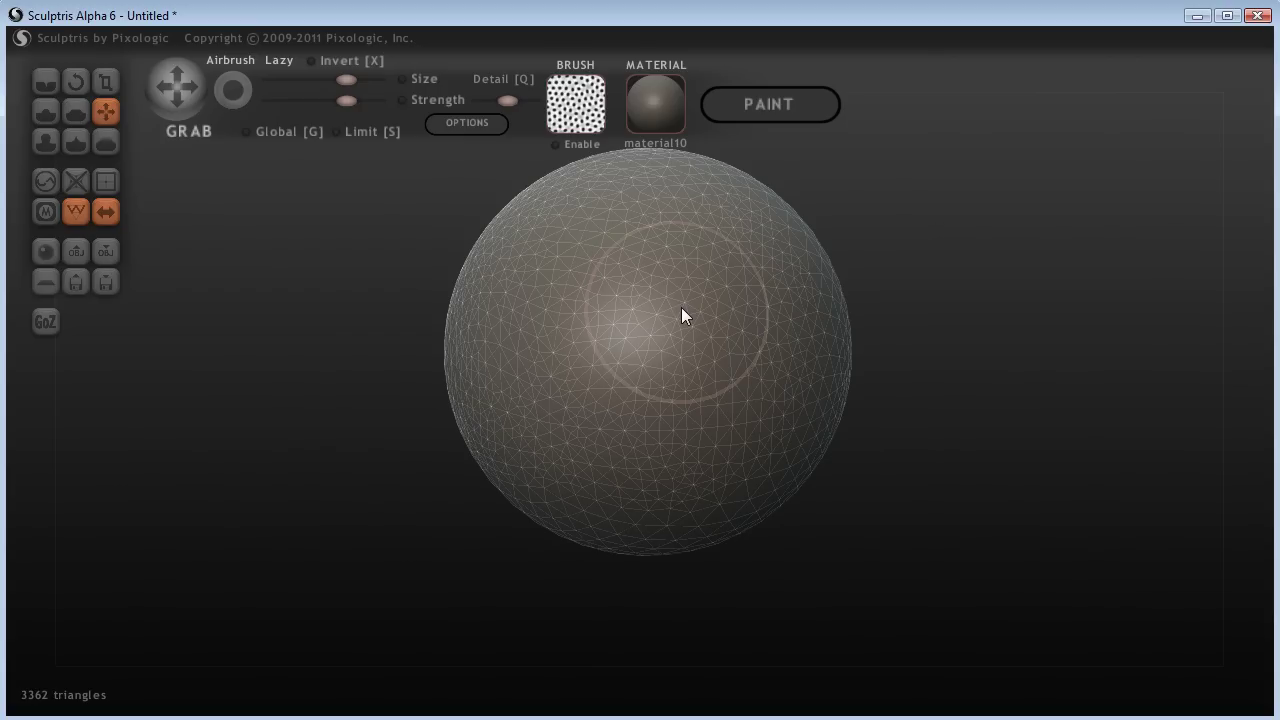
Brush over the sphere with progressively smaller Grab brush sizes to make its mesh much denser
scroll(681, 315, down, 5)
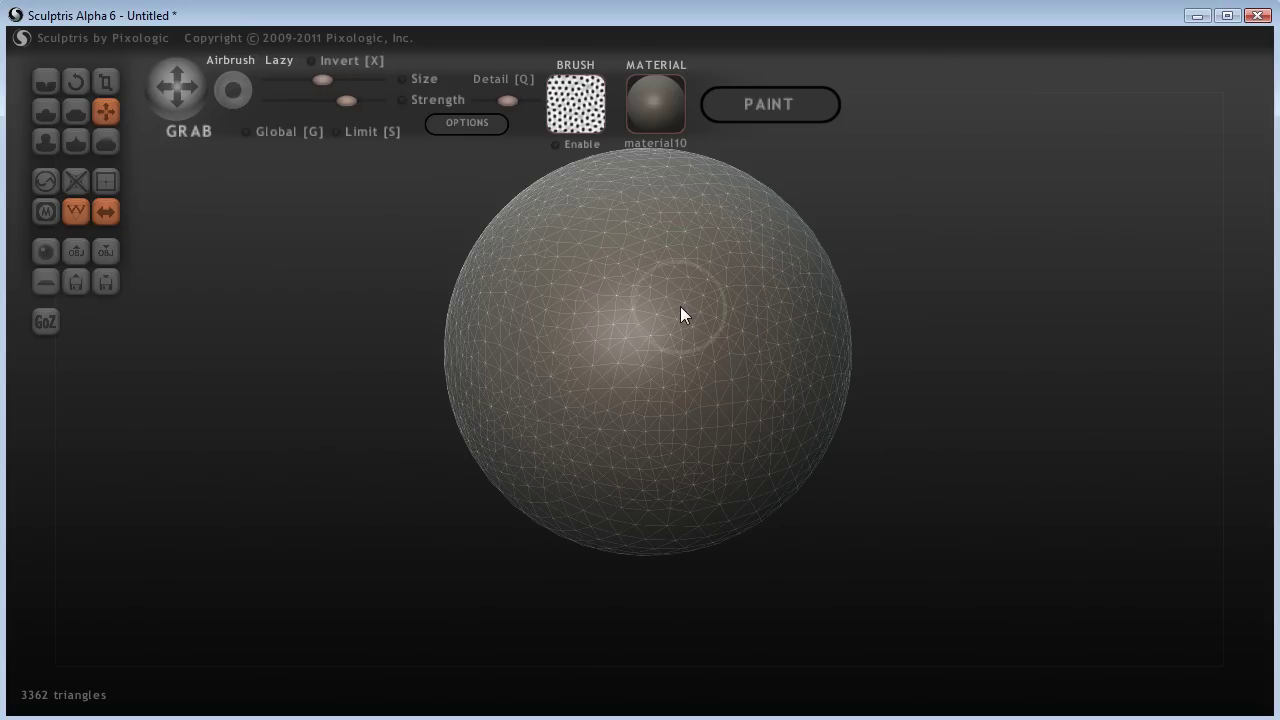
click(662, 303)
click(597, 382)
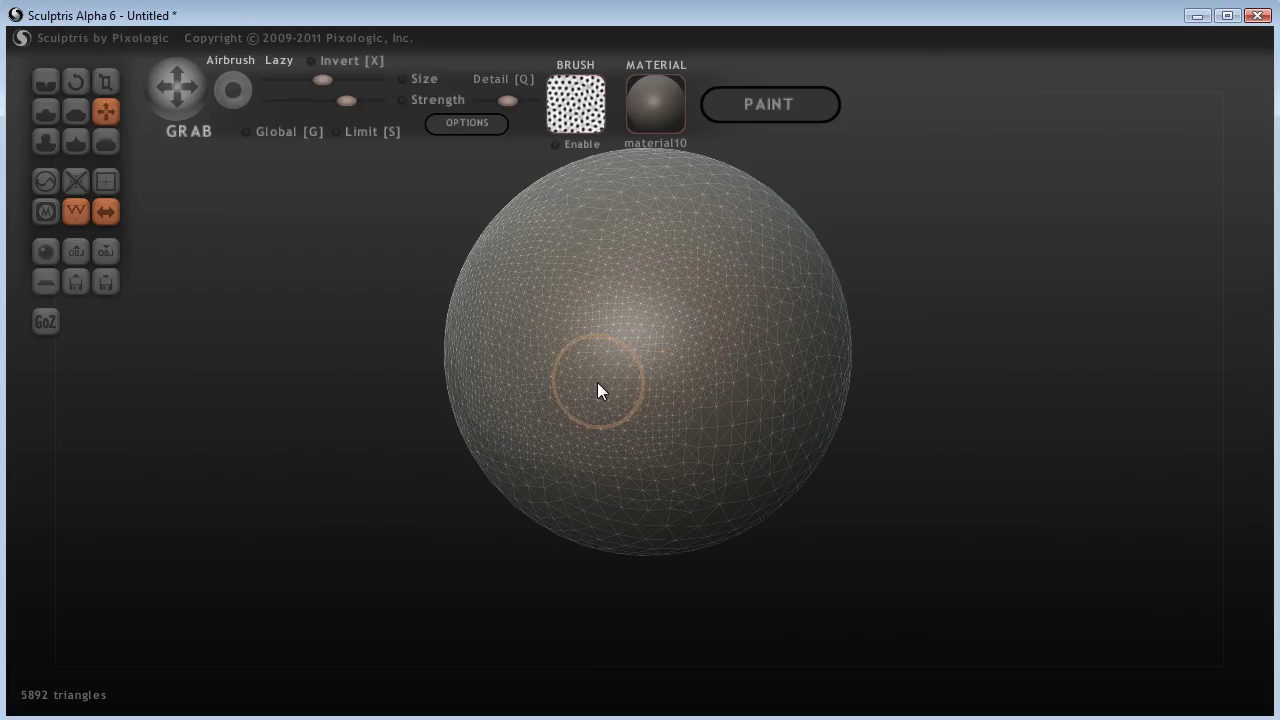
key(ctrl+z)
key(ctrl+z)
scroll(691, 332, down, 1)
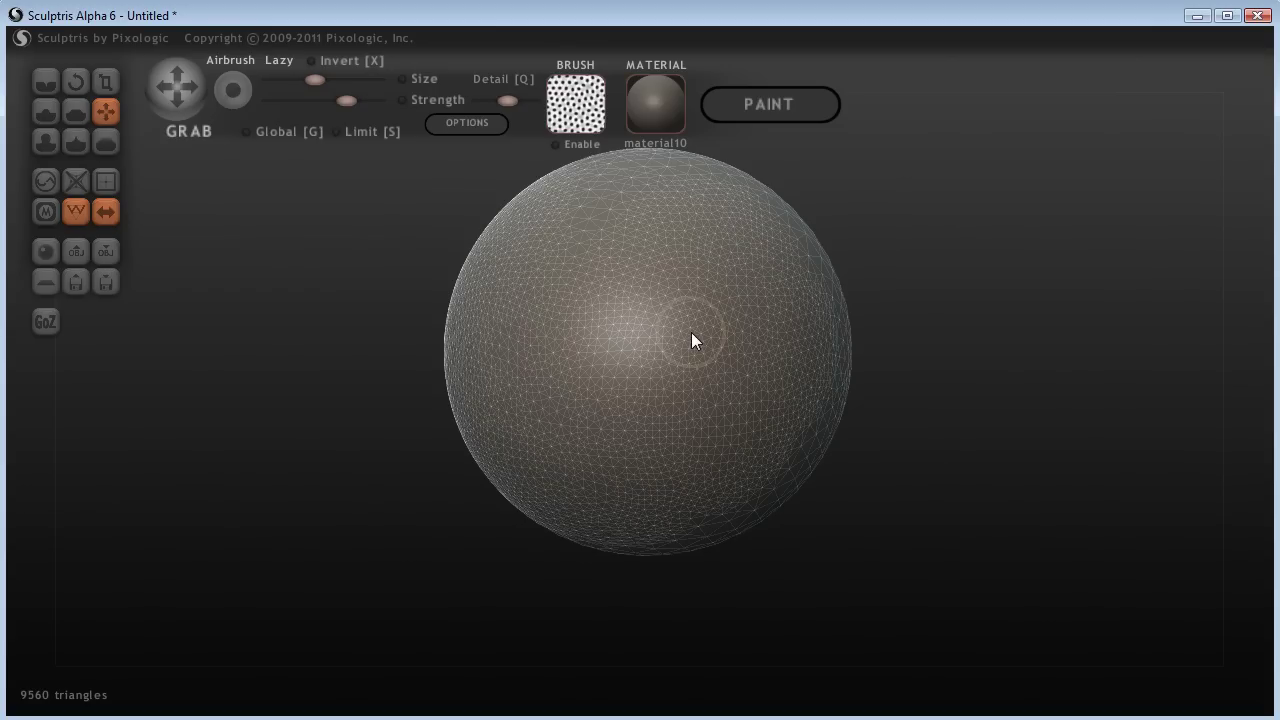
scroll(691, 333, down, 1)
mouse_move(691, 335)
mouse_down()
mouse_move(649, 306)
mouse_move(657, 411)
mouse_move(613, 340)
mouse_up()
mouse_move(594, 417)
mouse_down()
mouse_move(709, 403)
mouse_move(709, 351)
mouse_move(743, 317)
mouse_up()
drag(684, 264, 639, 268)
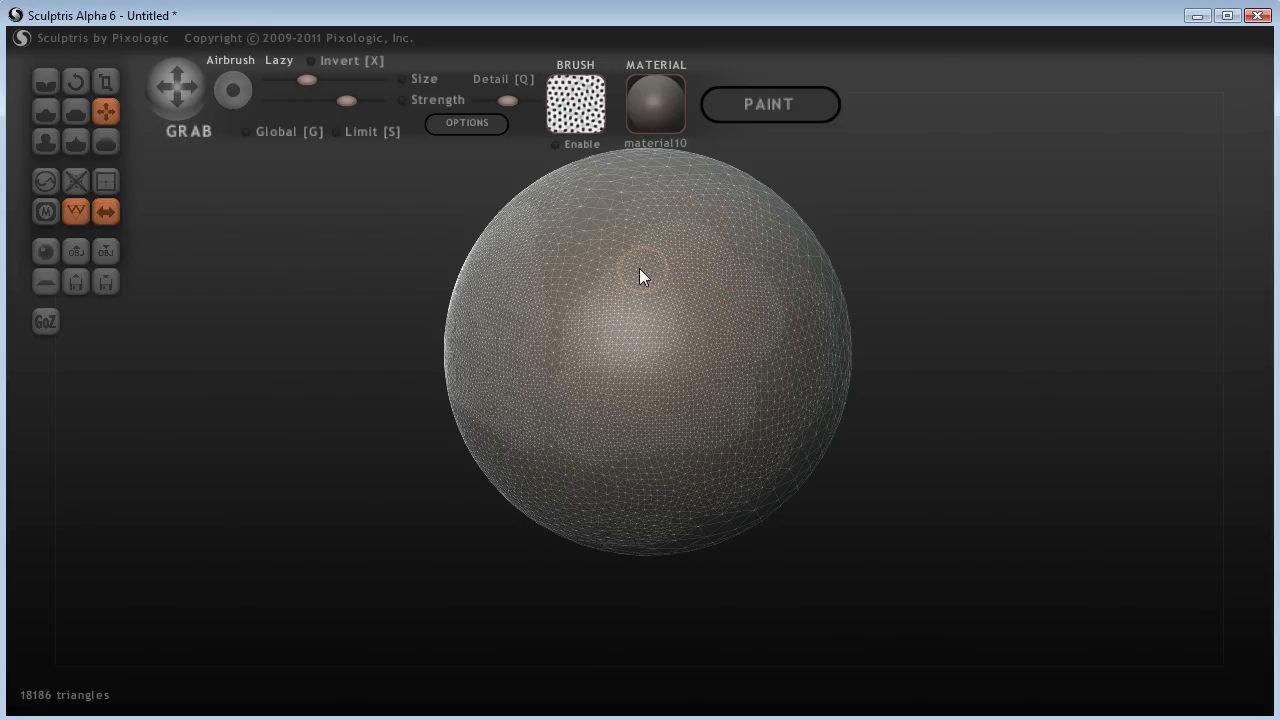
Thin out the sphere's dense mesh with an enlarged Reduce Brush and apply Reduce Selected to the whole object
key(0)
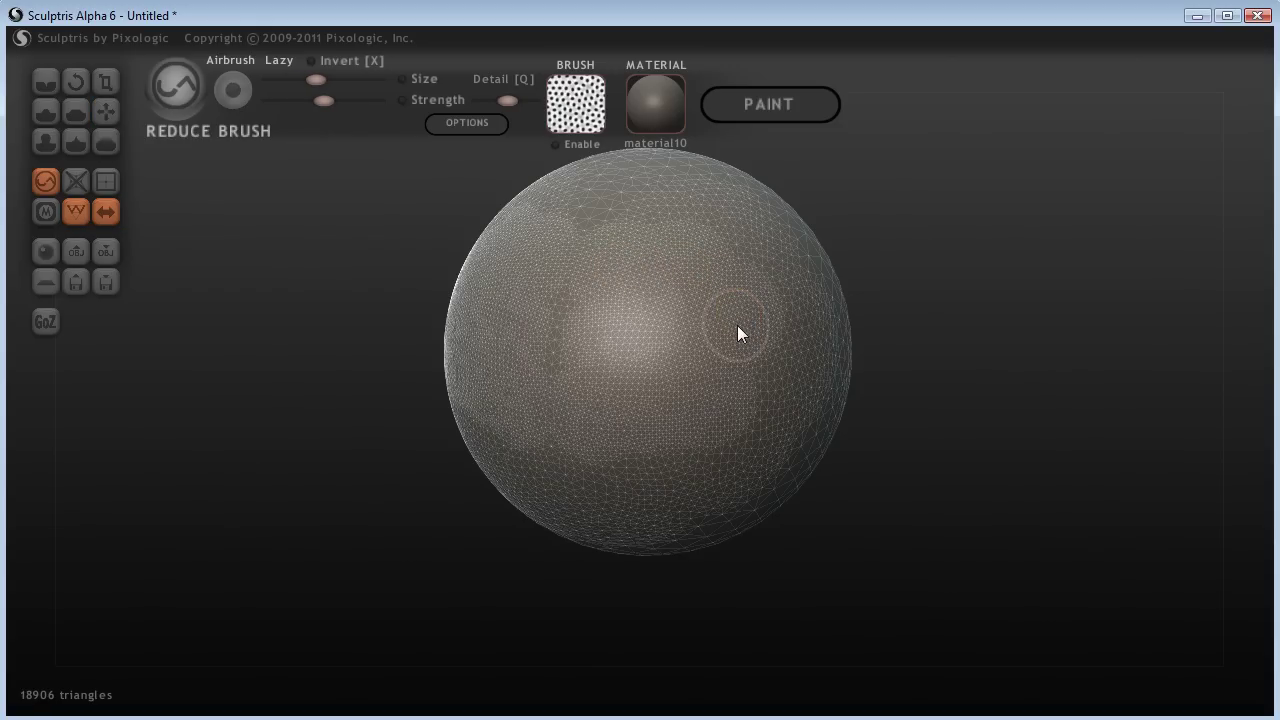
scroll(737, 325, up, 3)
click(790, 306)
mouse_move(857, 398)
mouse_down()
mouse_move(803, 429)
mouse_move(791, 309)
mouse_move(766, 257)
mouse_move(697, 210)
mouse_move(637, 257)
mouse_move(745, 342)
mouse_up()
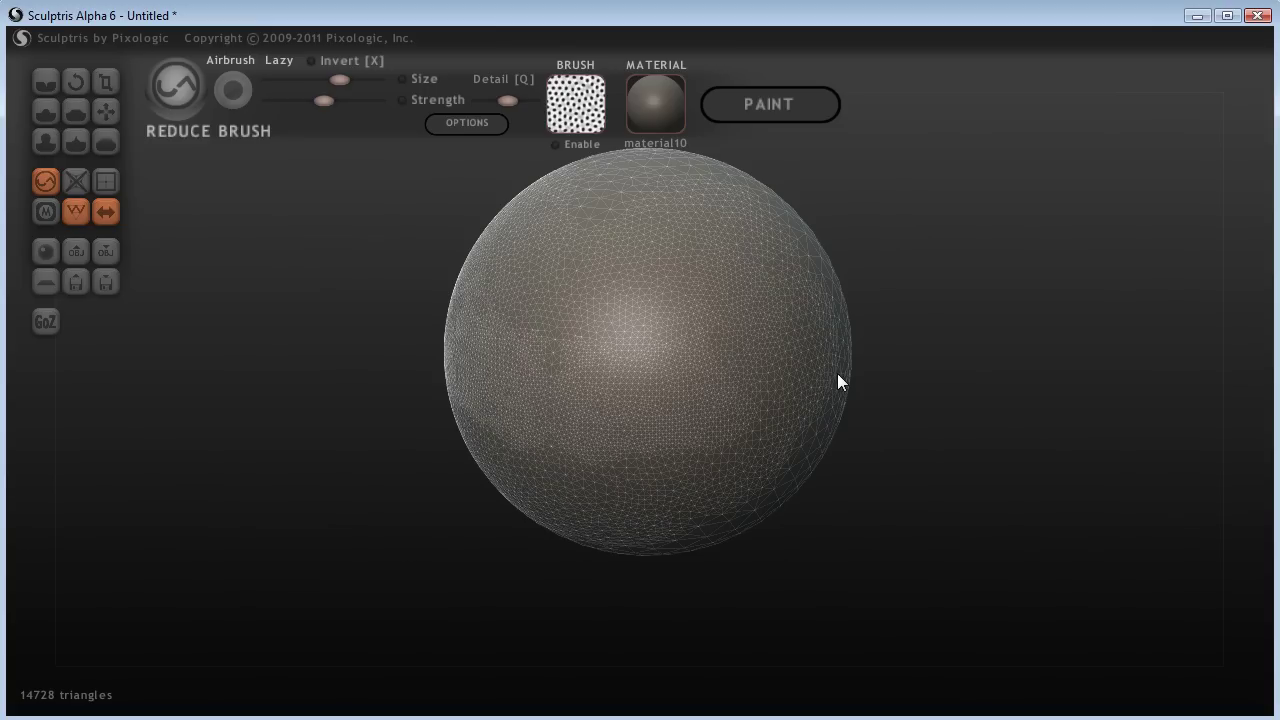
click(76, 178)
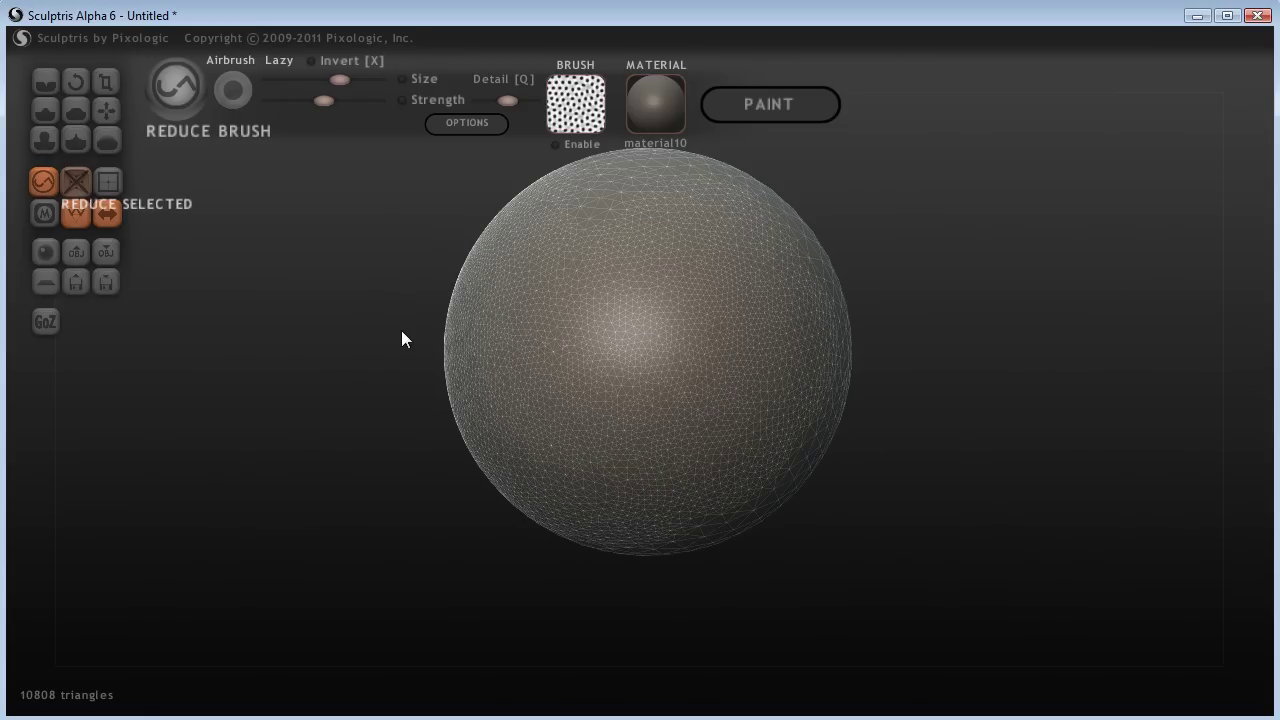
mouse_move(455, 342)
mouse_down()
mouse_move(683, 354)
mouse_move(631, 509)
mouse_move(731, 494)
mouse_move(903, 509)
mouse_move(923, 543)
mouse_move(914, 566)
mouse_move(902, 542)
mouse_up()
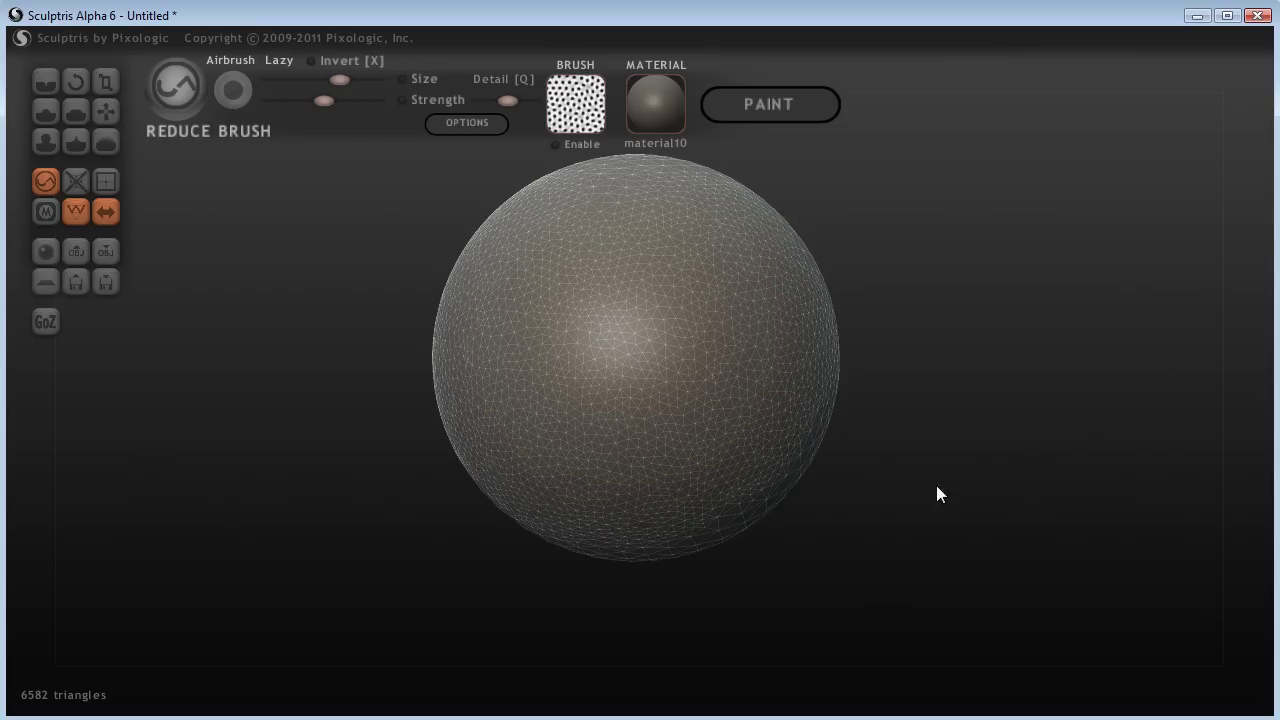
Replace the current model with a fresh sphere in a new scene
click(42, 252)
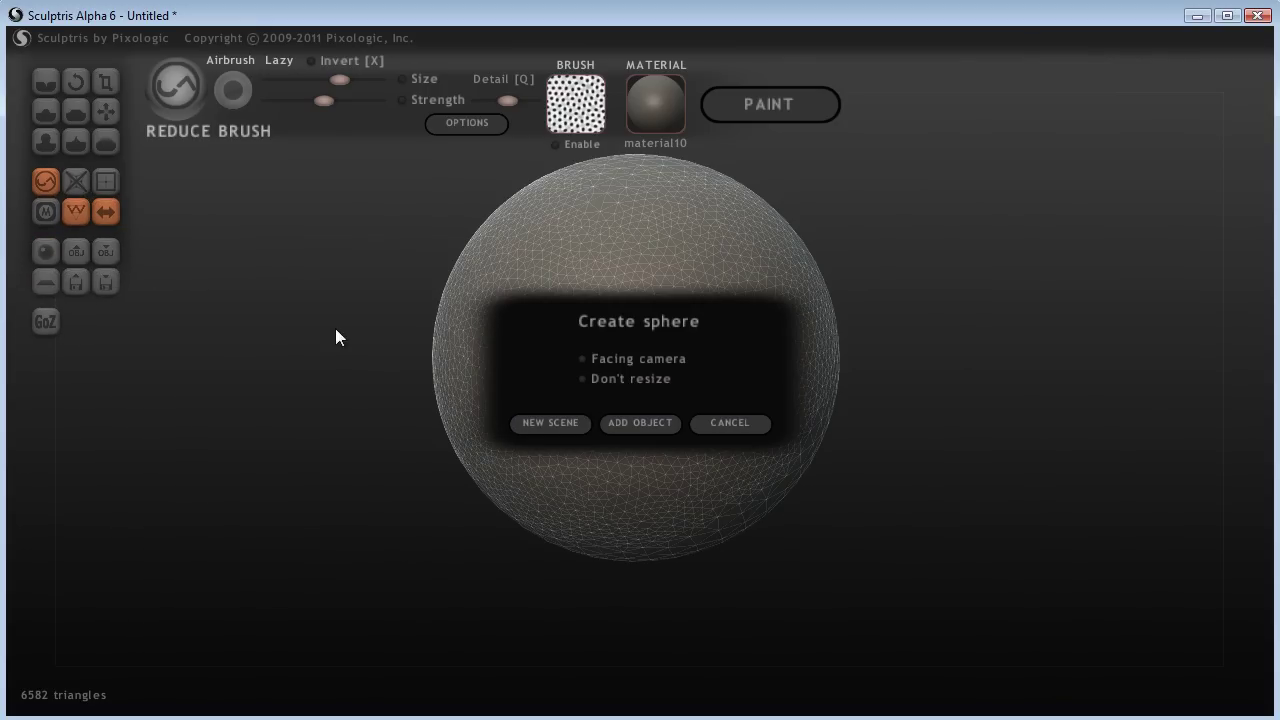
click(551, 423)
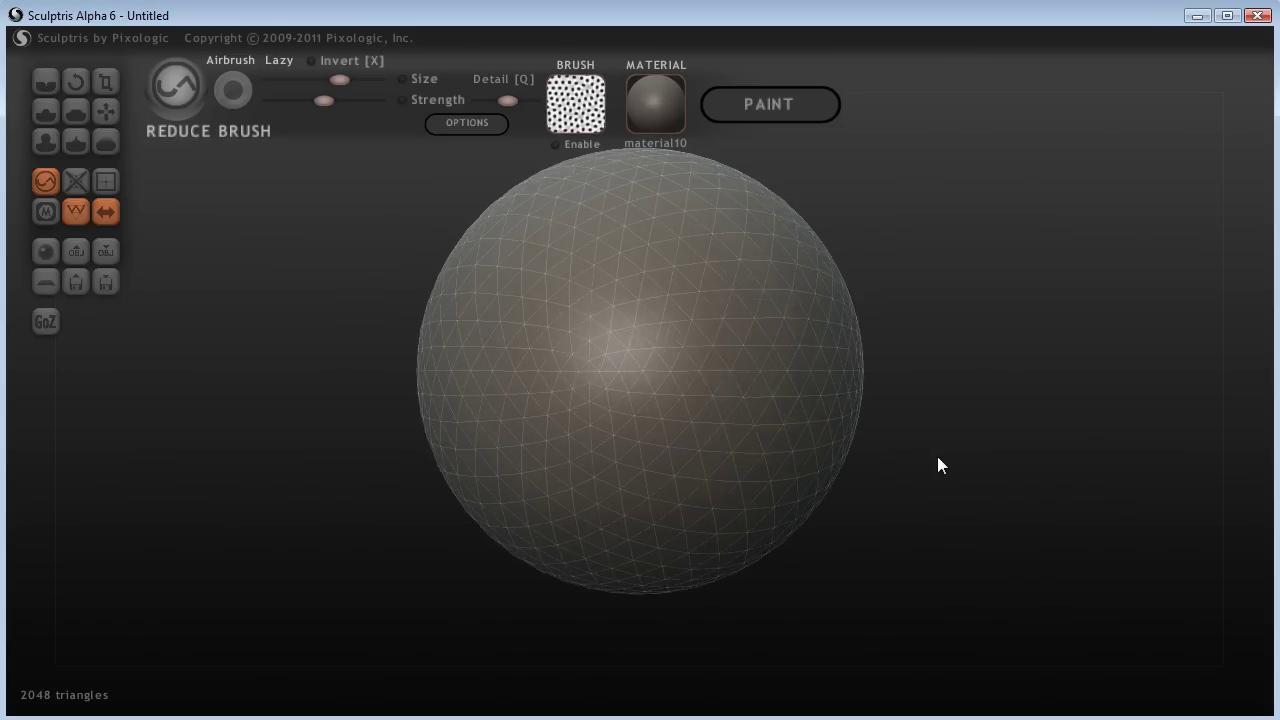
Pull the sphere's lower front downward into a tapered chin in side view, using a large Grab brush
drag(937, 459, 919, 470)
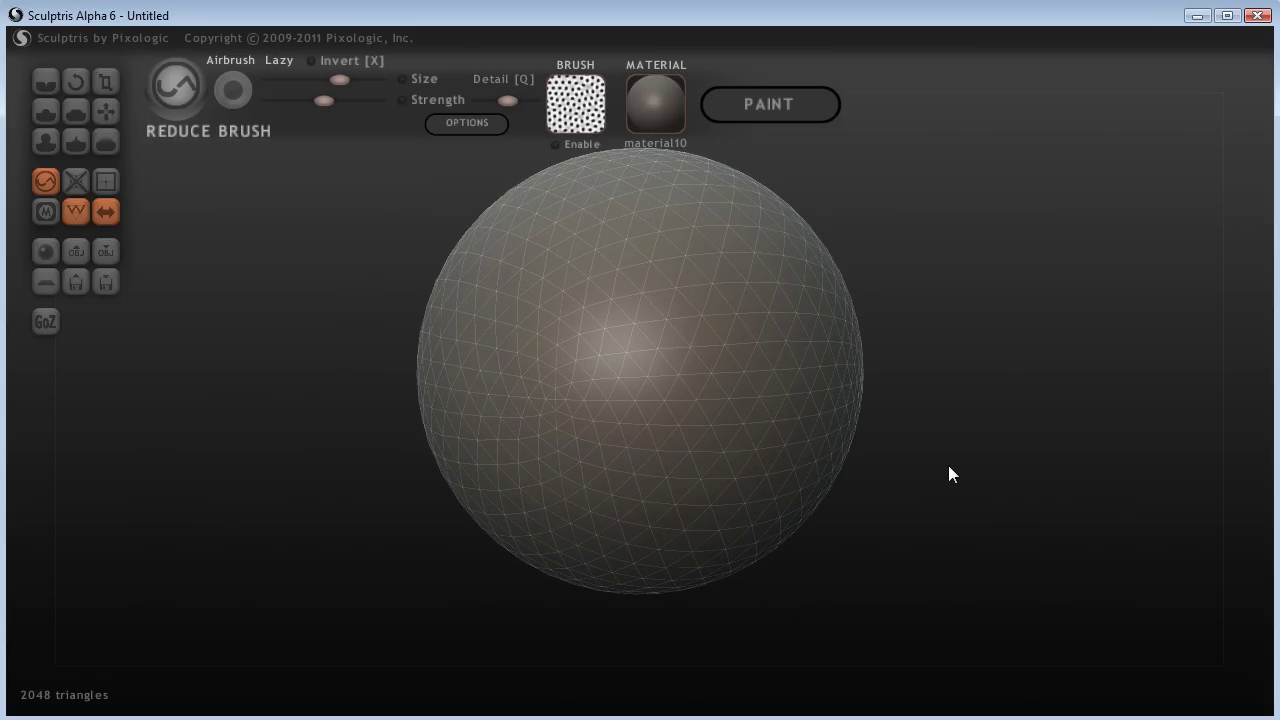
scroll(938, 456, down, 4)
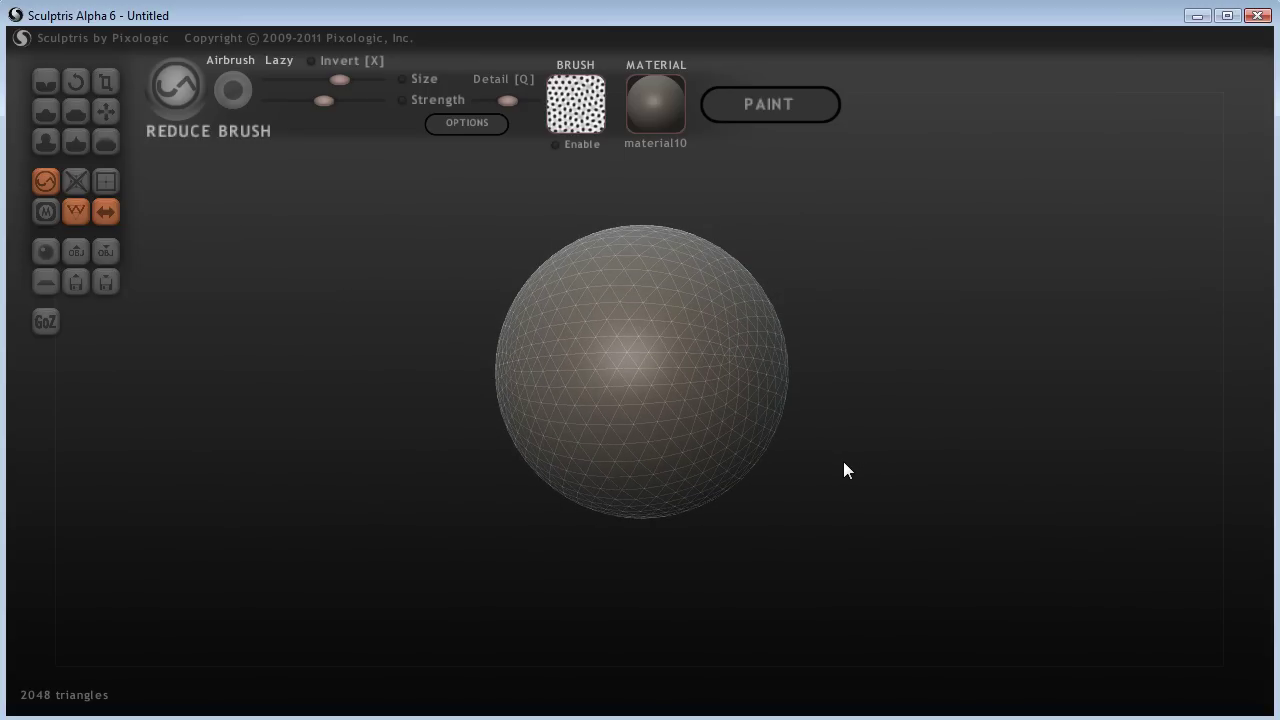
click(585, 459)
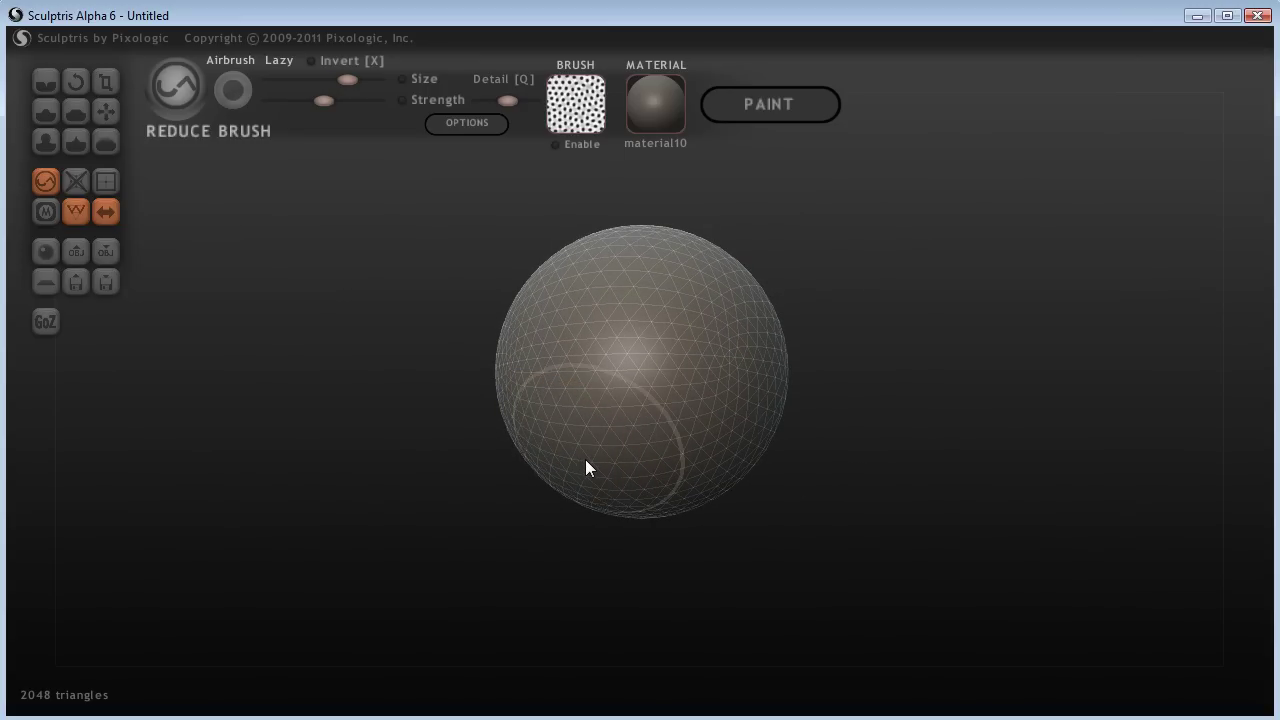
click(105, 110)
shift+scroll(597, 482, up, 5)
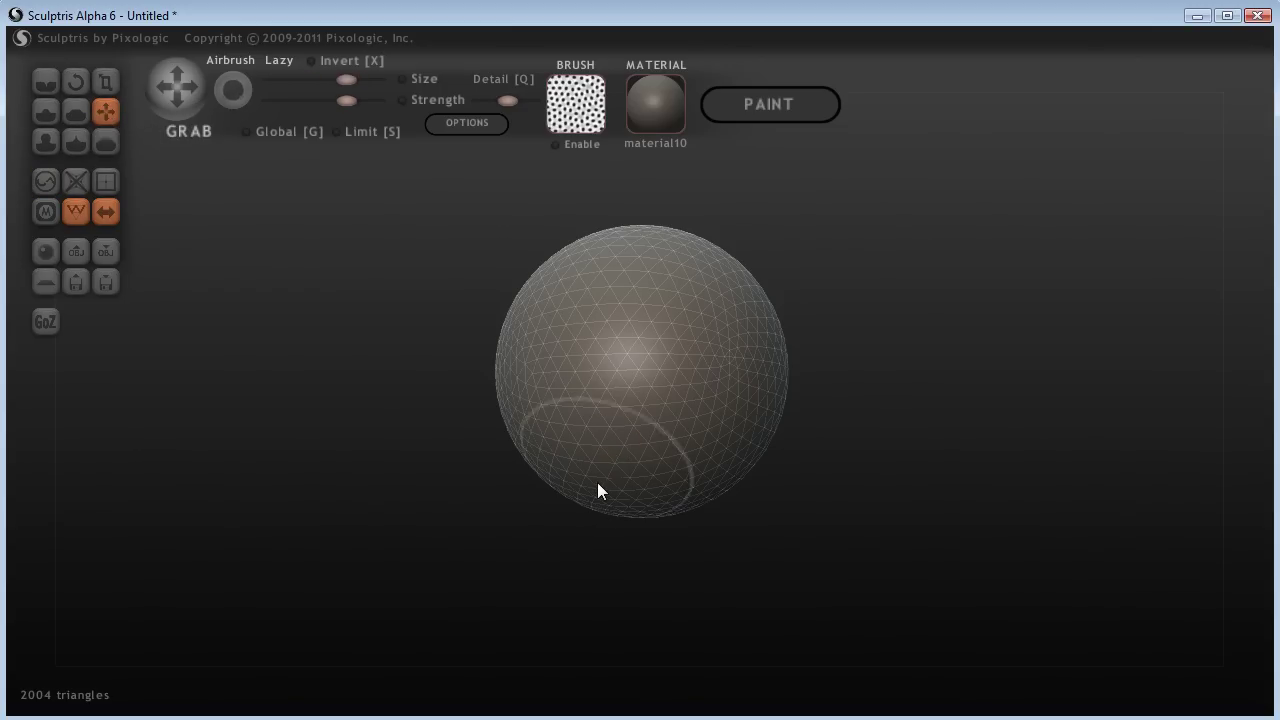
shift+scroll(597, 480, down, 2)
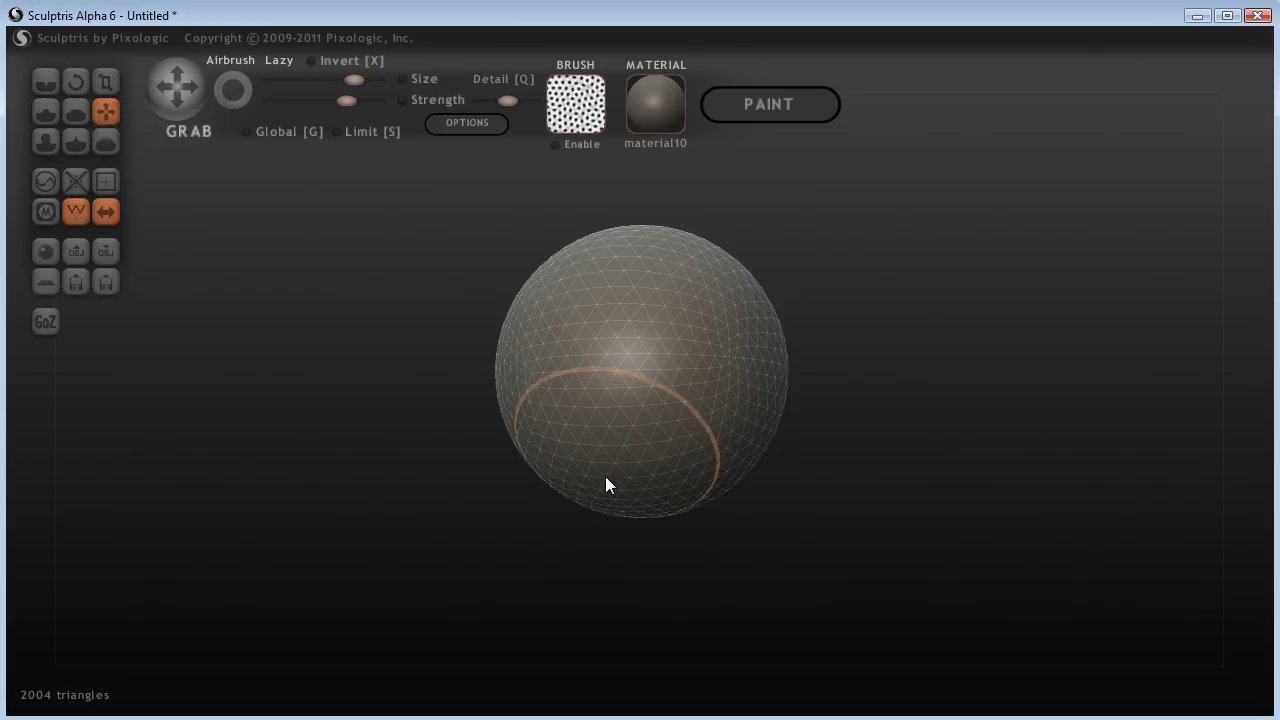
mouse_move(608, 483)
mouse_down()
mouse_move(577, 509)
mouse_move(570, 560)
mouse_up()
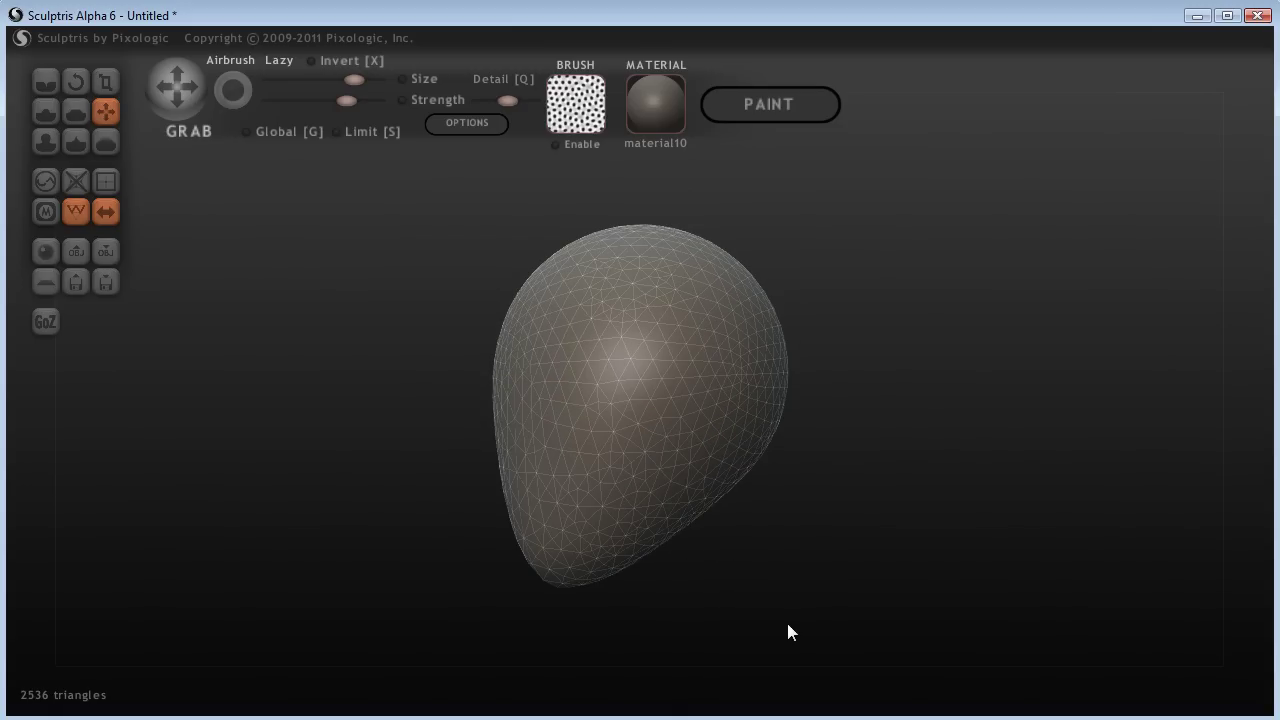
Push the rear underside of the head inward and upward with a smaller Grab brush to define the skull's back
drag(787, 624, 746, 627)
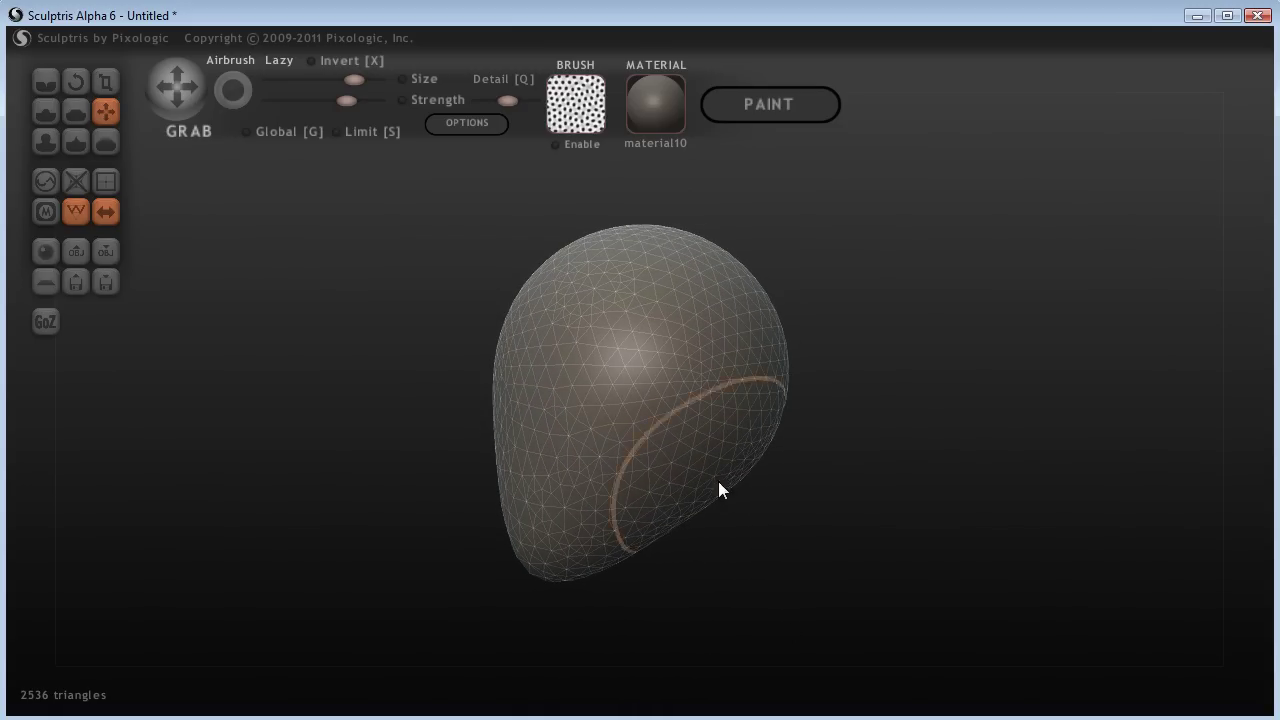
shift+scroll(729, 470, down, 2)
drag(735, 471, 731, 424)
mouse_move(815, 505)
mouse_down()
mouse_move(751, 493)
mouse_move(745, 372)
mouse_up()
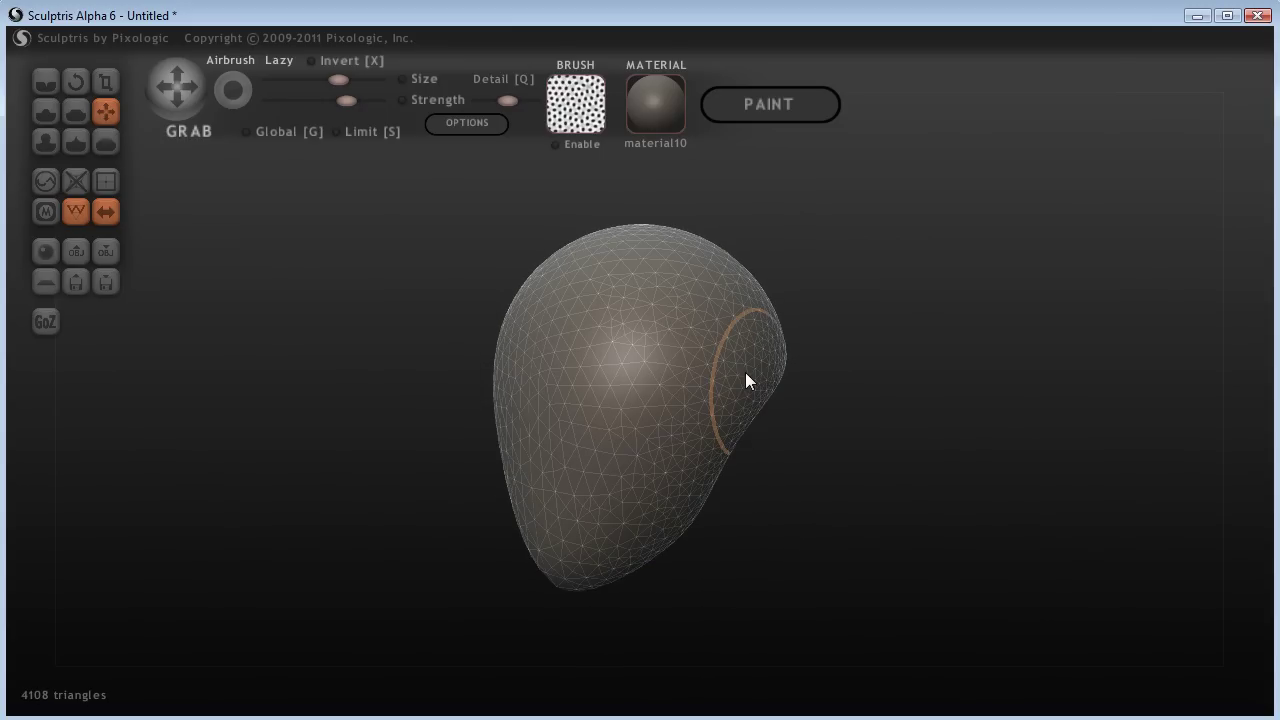
Refine the back of the skull and the underside behind the jaw with the Grab brush, working from several angles
mouse_move(746, 380)
mouse_down()
mouse_move(874, 437)
mouse_move(854, 460)
mouse_move(678, 440)
mouse_move(829, 463)
mouse_up()
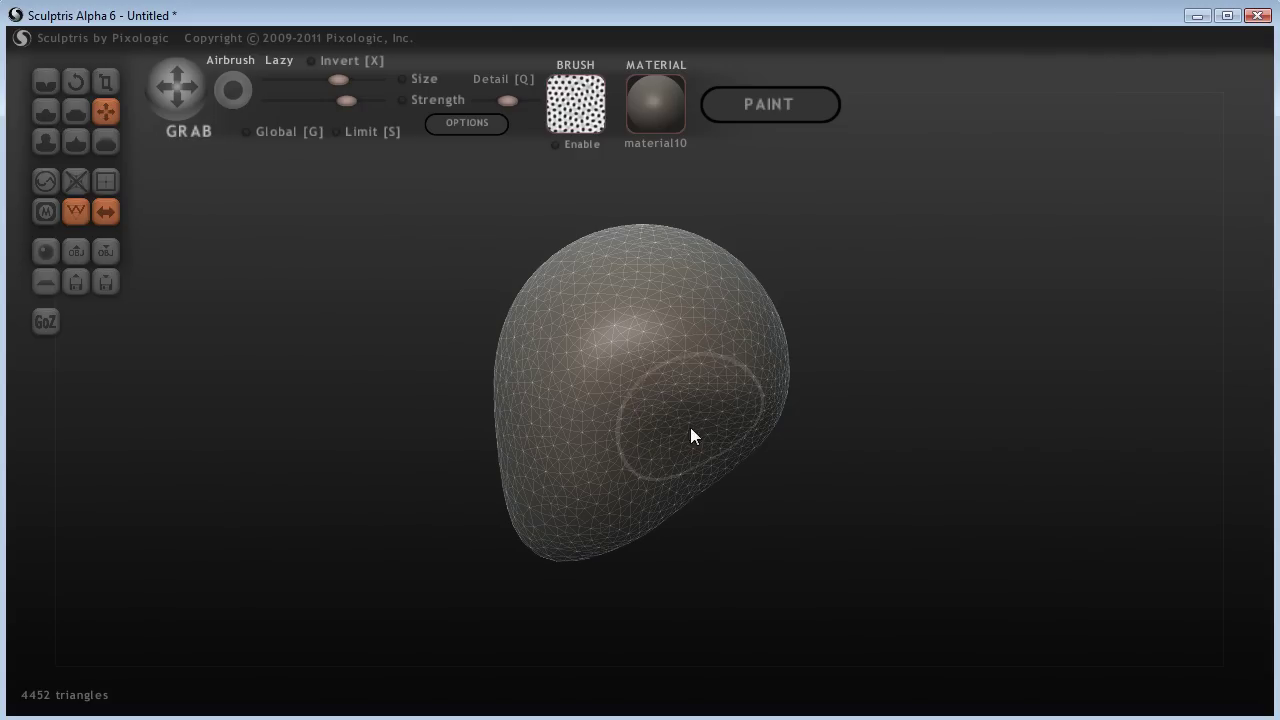
drag(798, 472, 715, 442)
mouse_move(835, 502)
mouse_down()
mouse_move(701, 490)
mouse_move(891, 476)
mouse_up()
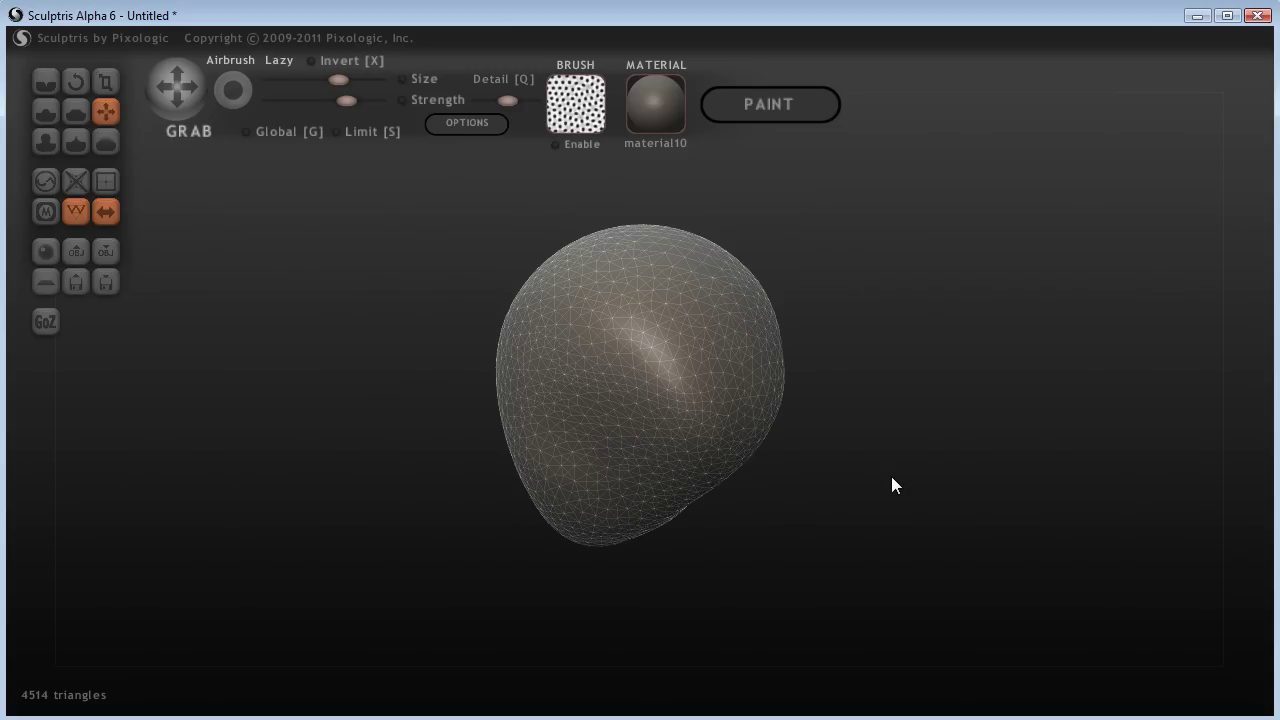
mouse_move(927, 432)
mouse_down()
mouse_move(847, 444)
mouse_move(893, 436)
mouse_move(877, 440)
mouse_up()
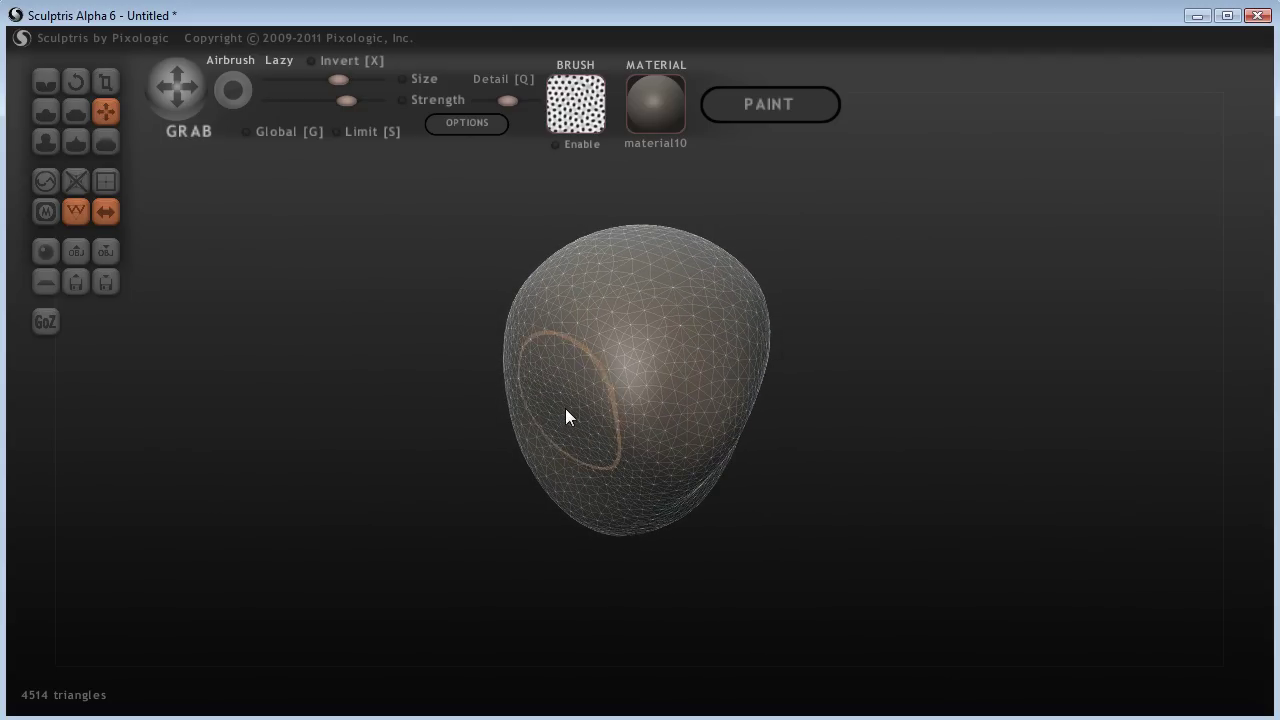
mouse_move(569, 408)
mouse_down()
mouse_move(546, 423)
mouse_move(548, 470)
mouse_up()
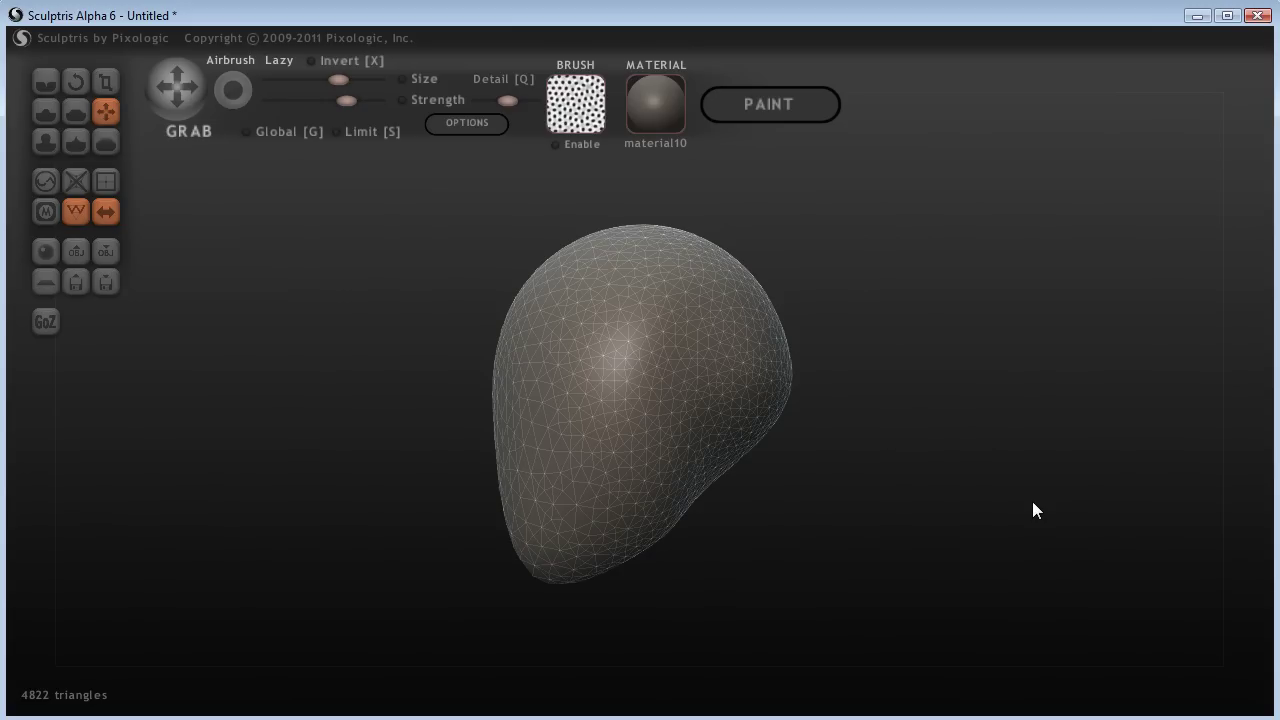
mouse_move(1033, 503)
mouse_down()
mouse_move(1015, 512)
mouse_move(1054, 518)
mouse_move(888, 512)
mouse_up()
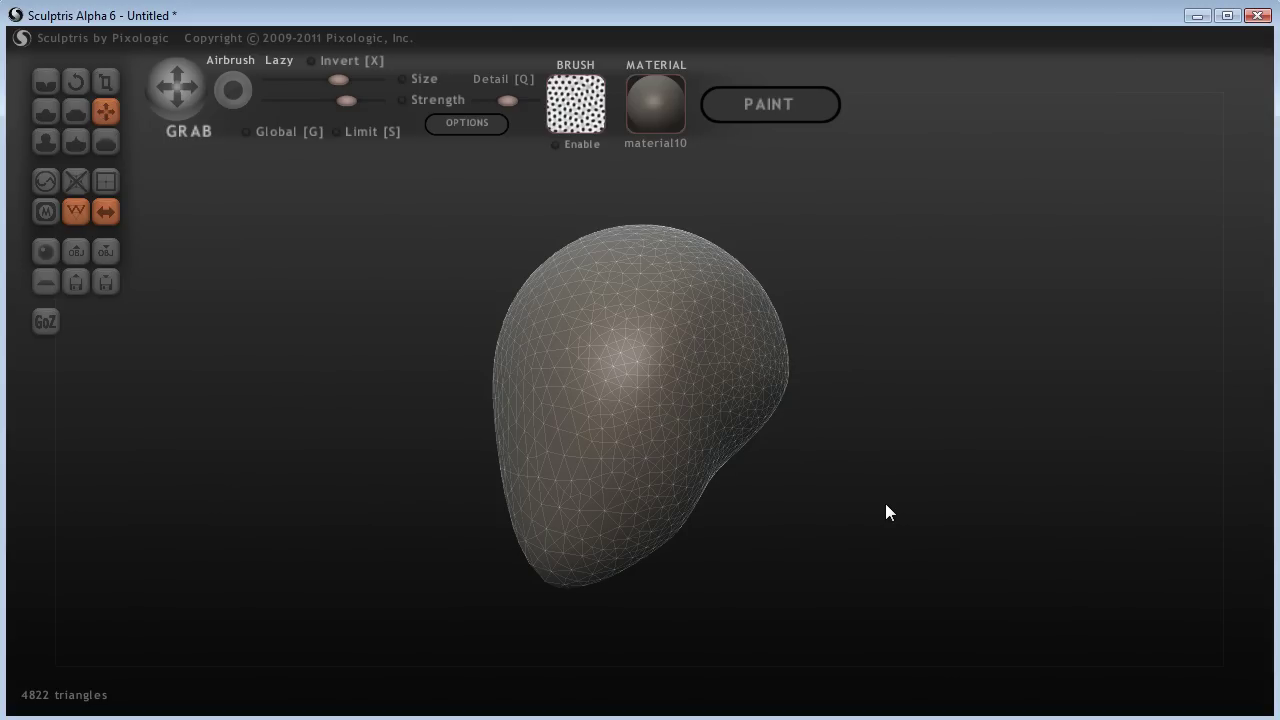
Push in the eye sockets below the brow with a smaller Grab brush and pull the nose bridge slightly forward
mouse_move(885, 512)
mouse_down()
mouse_move(880, 503)
mouse_move(951, 480)
mouse_move(1046, 491)
mouse_move(1004, 485)
mouse_up()
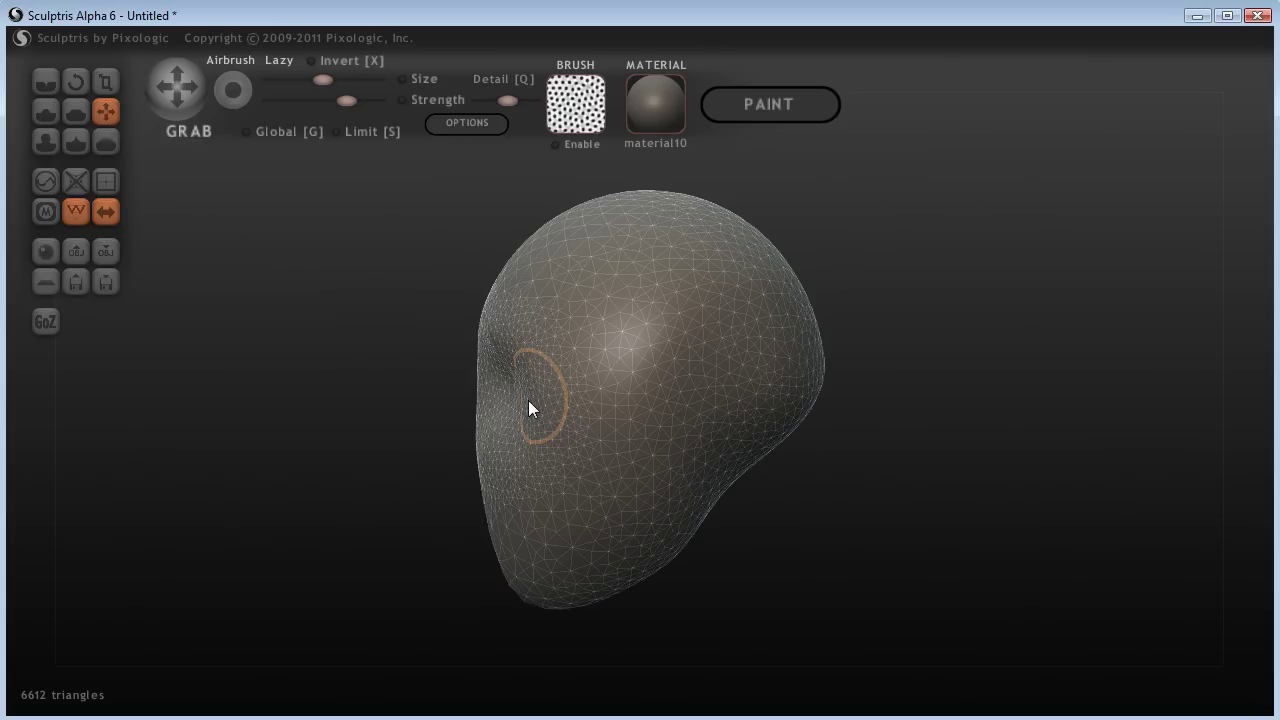
drag(524, 401, 536, 394)
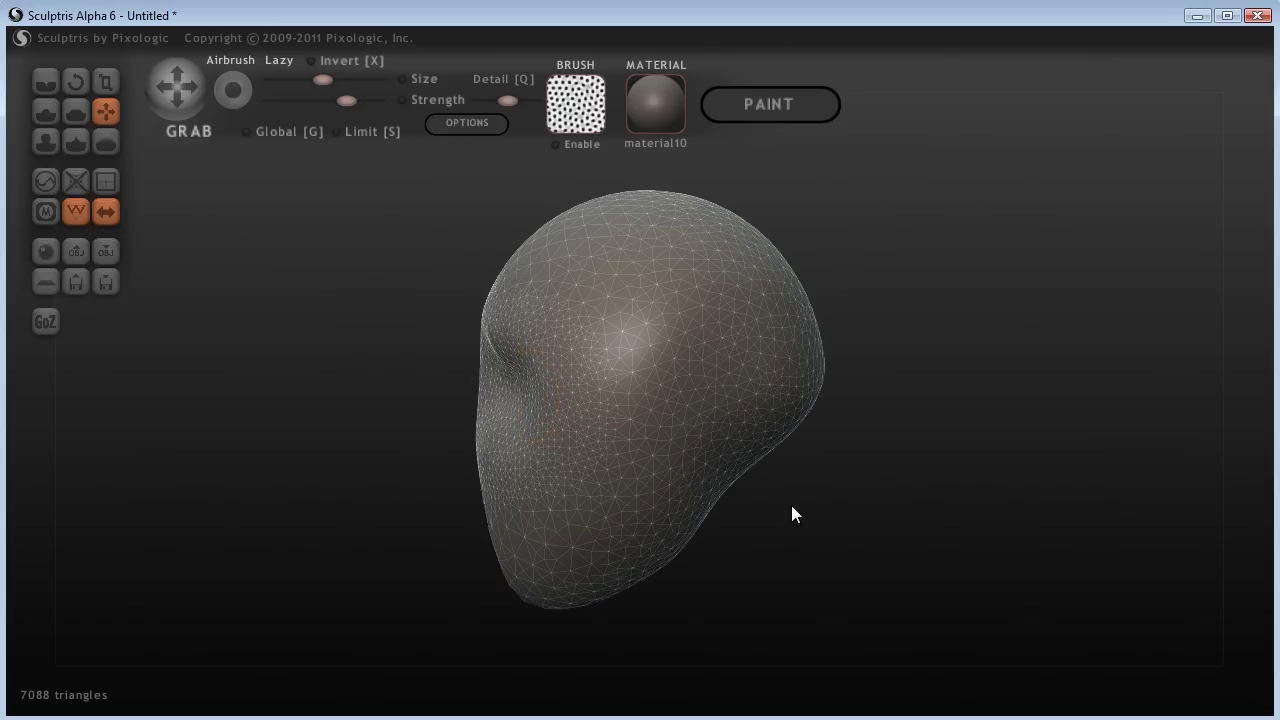
mouse_move(791, 514)
mouse_down()
mouse_move(974, 526)
mouse_move(829, 526)
mouse_move(562, 410)
mouse_move(589, 400)
mouse_move(569, 400)
mouse_up()
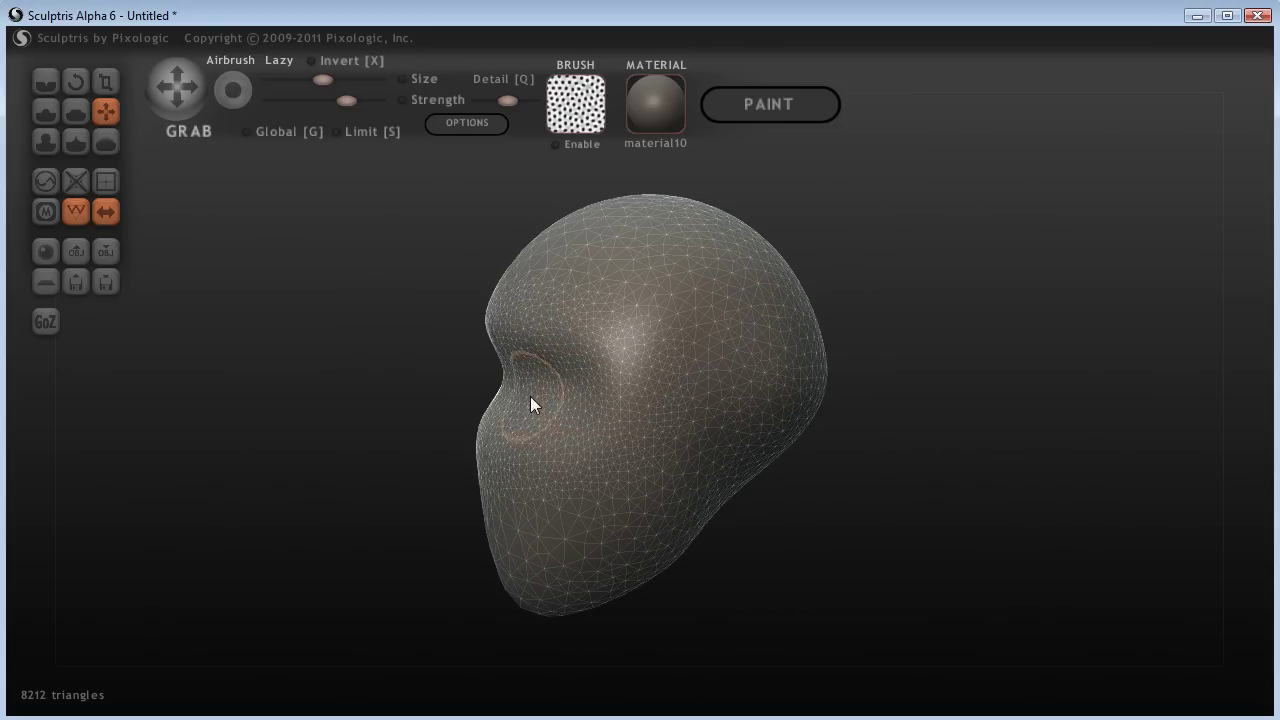
mouse_move(516, 390)
mouse_down()
mouse_move(489, 386)
mouse_move(499, 383)
mouse_up()
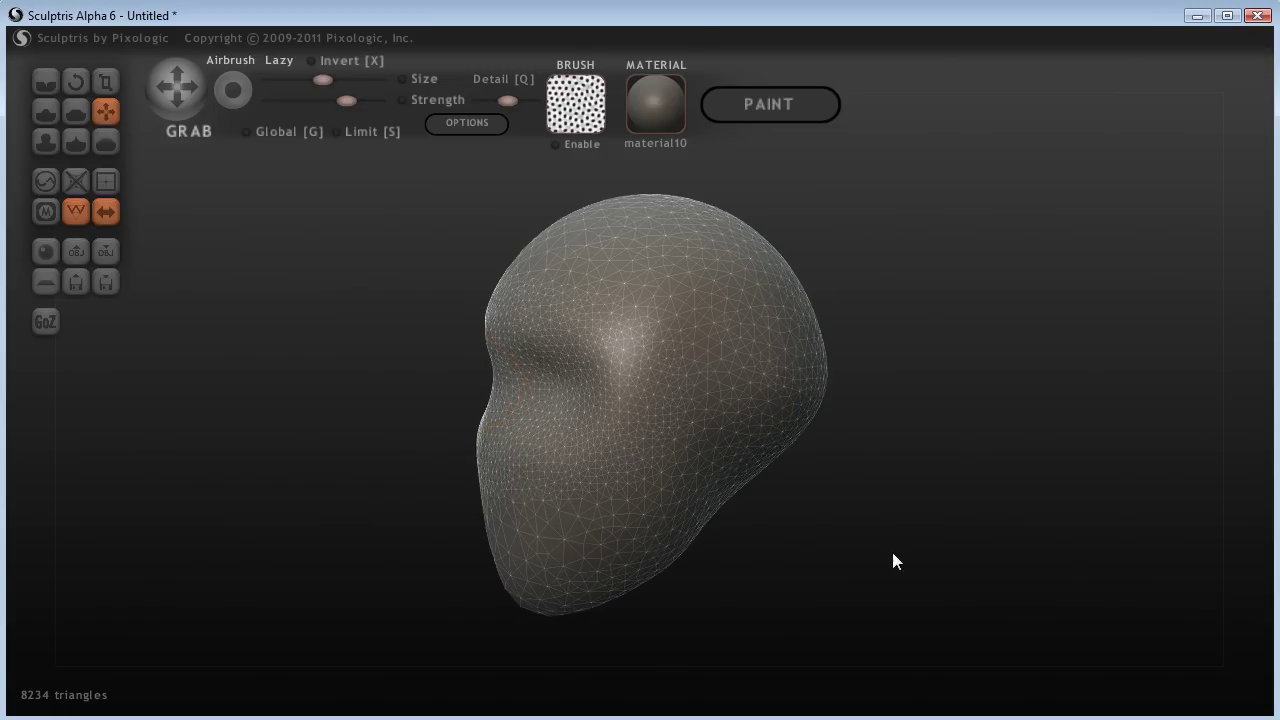
drag(892, 552, 1054, 544)
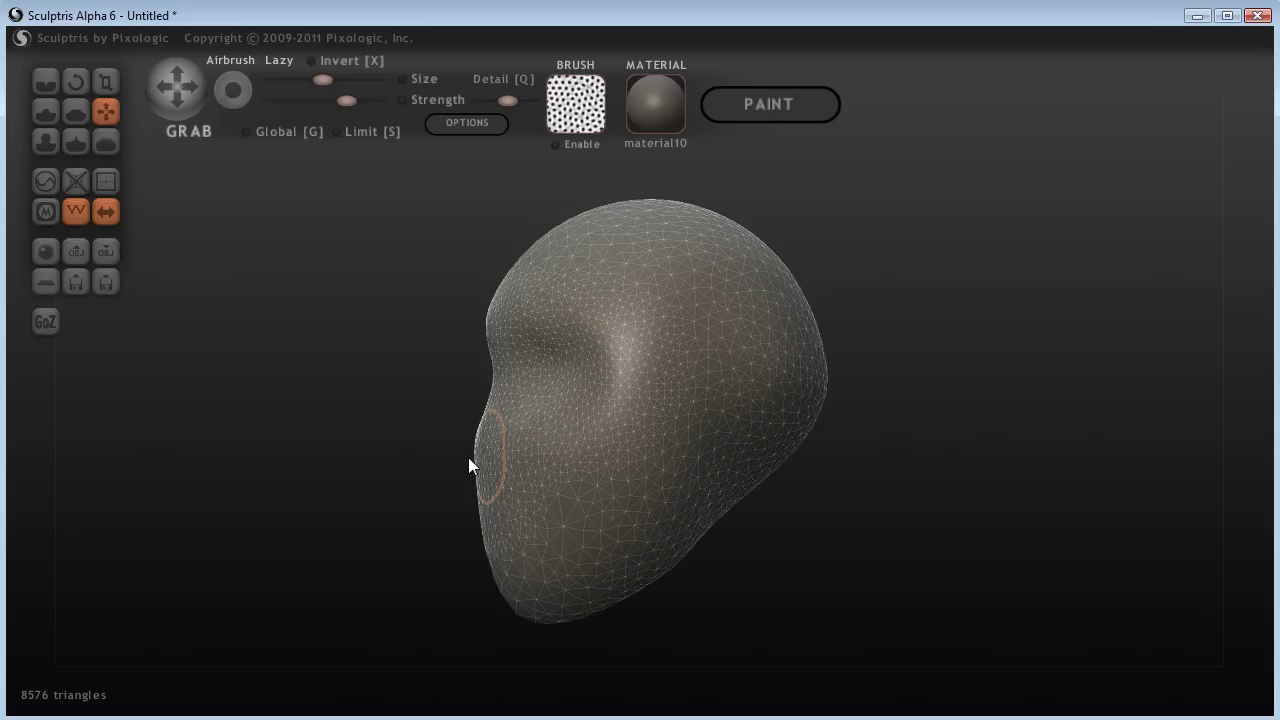
Pull the middle of the face forward in side view with the Grab brush to form a pointed nose
drag(468, 457, 449, 459)
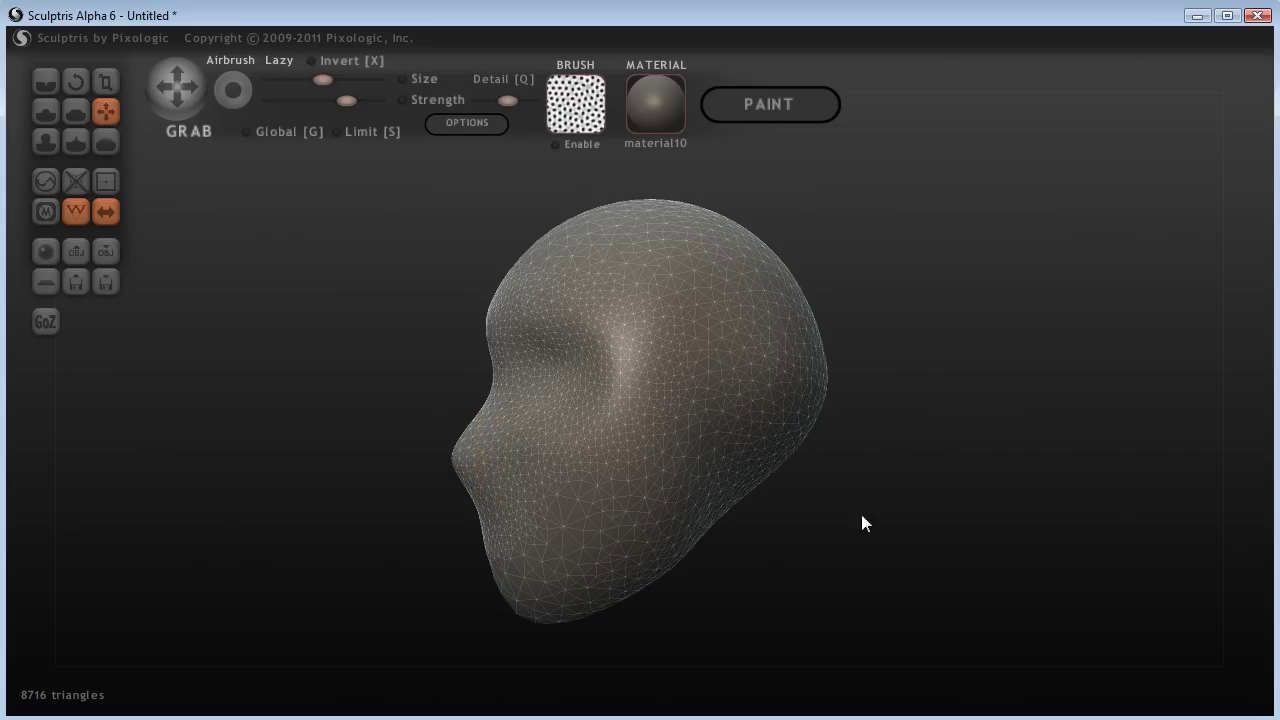
mouse_move(865, 522)
mouse_down()
mouse_move(871, 571)
mouse_move(895, 565)
mouse_up()
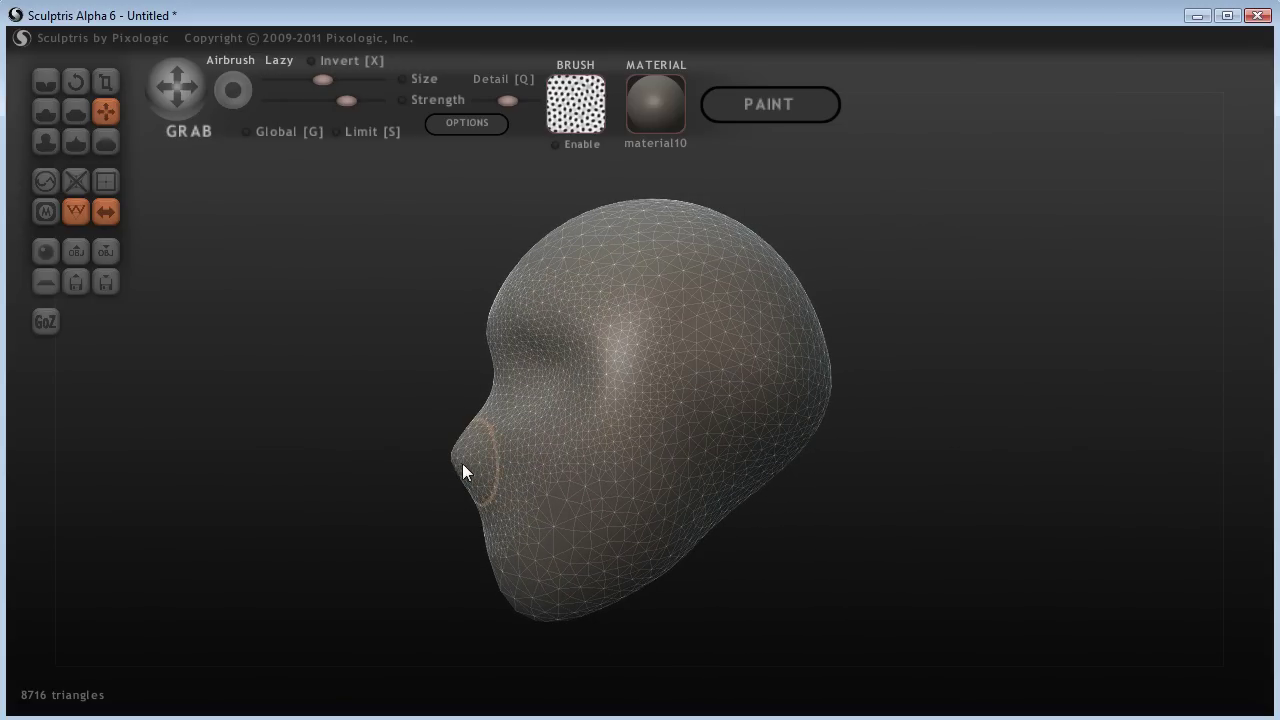
drag(462, 464, 449, 463)
mouse_move(790, 515)
mouse_down()
mouse_move(874, 566)
mouse_move(900, 560)
mouse_up()
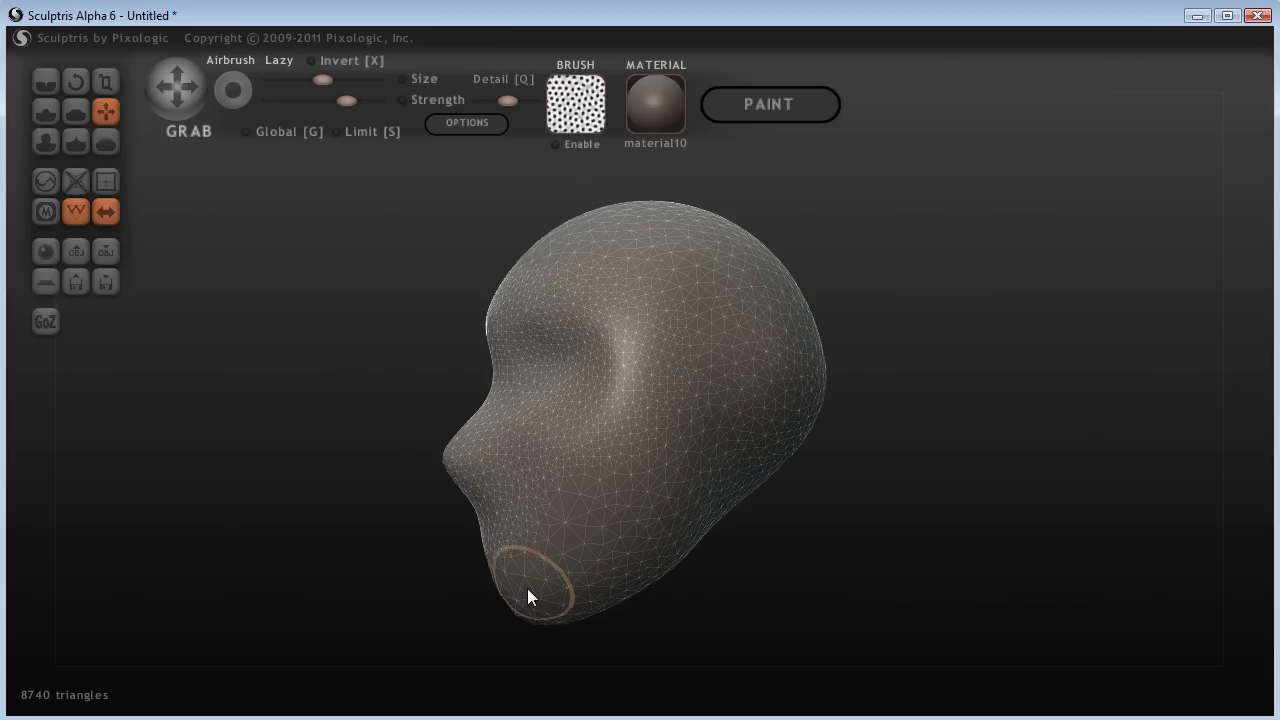
Shape the chin and jawline with a slightly larger Grab brush, pushing the underside of the lower face upward
drag(735, 610, 794, 609)
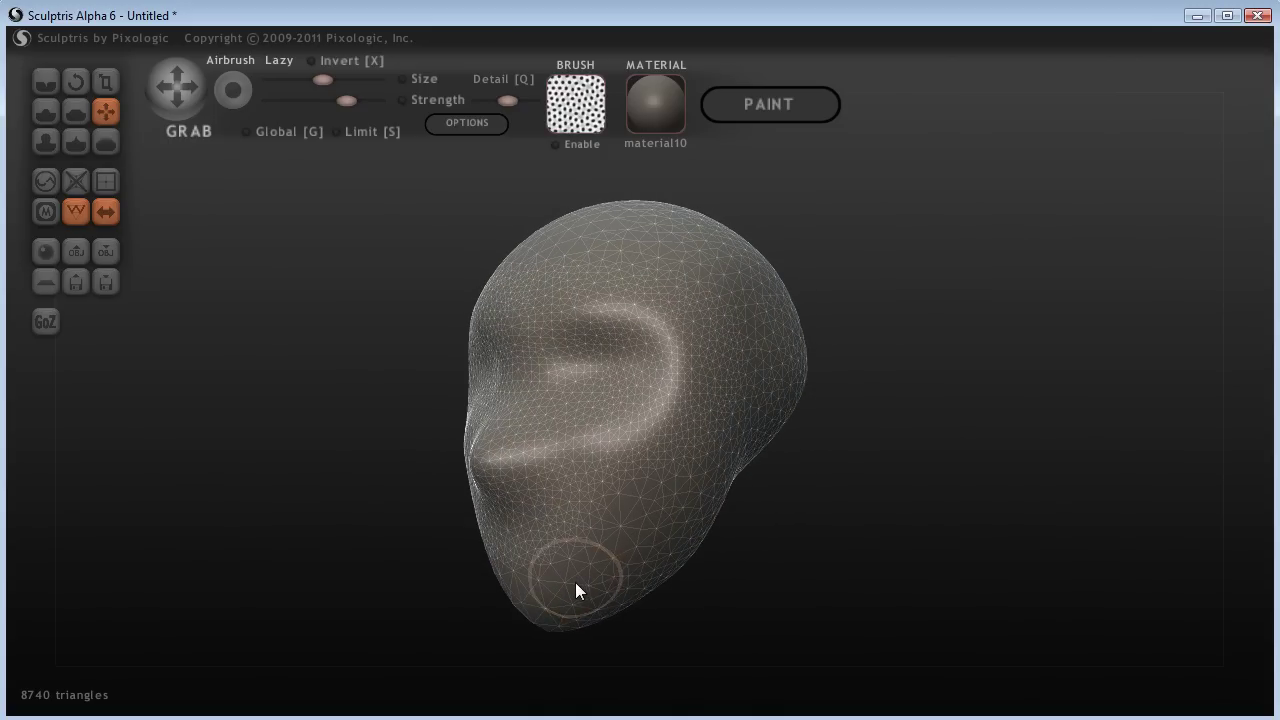
mouse_move(583, 591)
mouse_down()
mouse_move(598, 589)
mouse_move(583, 577)
mouse_up()
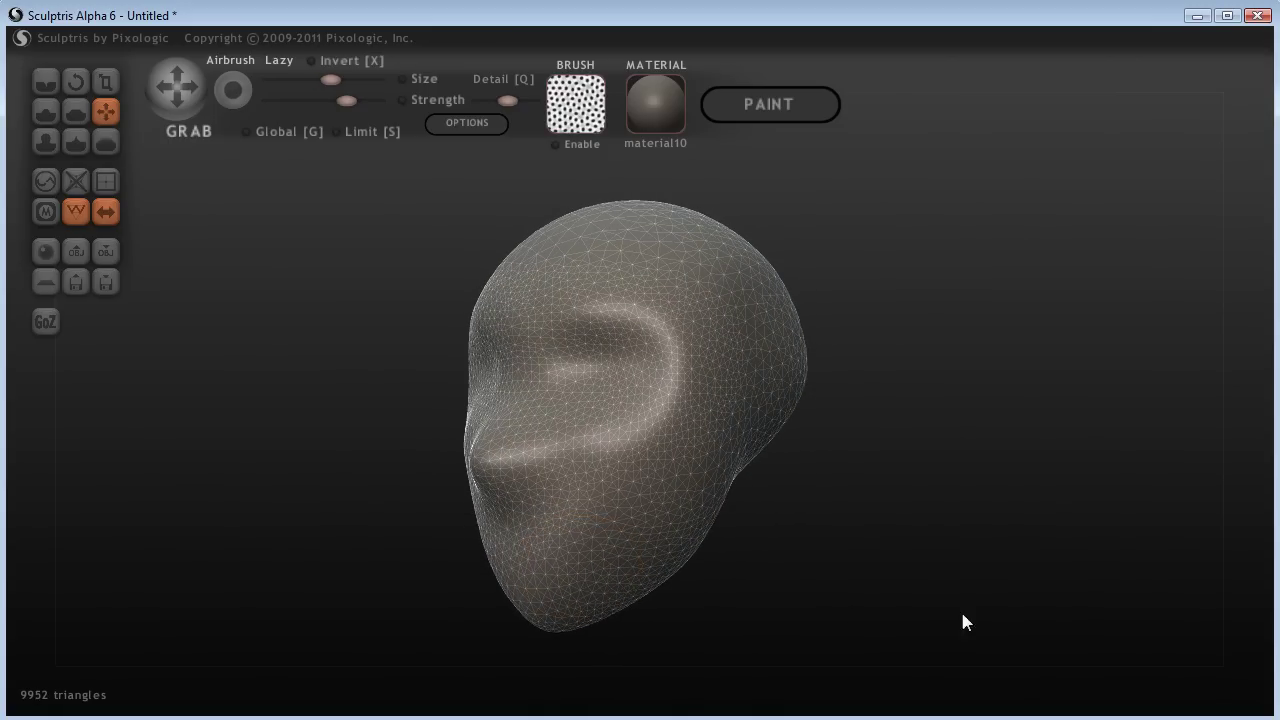
drag(963, 620, 911, 611)
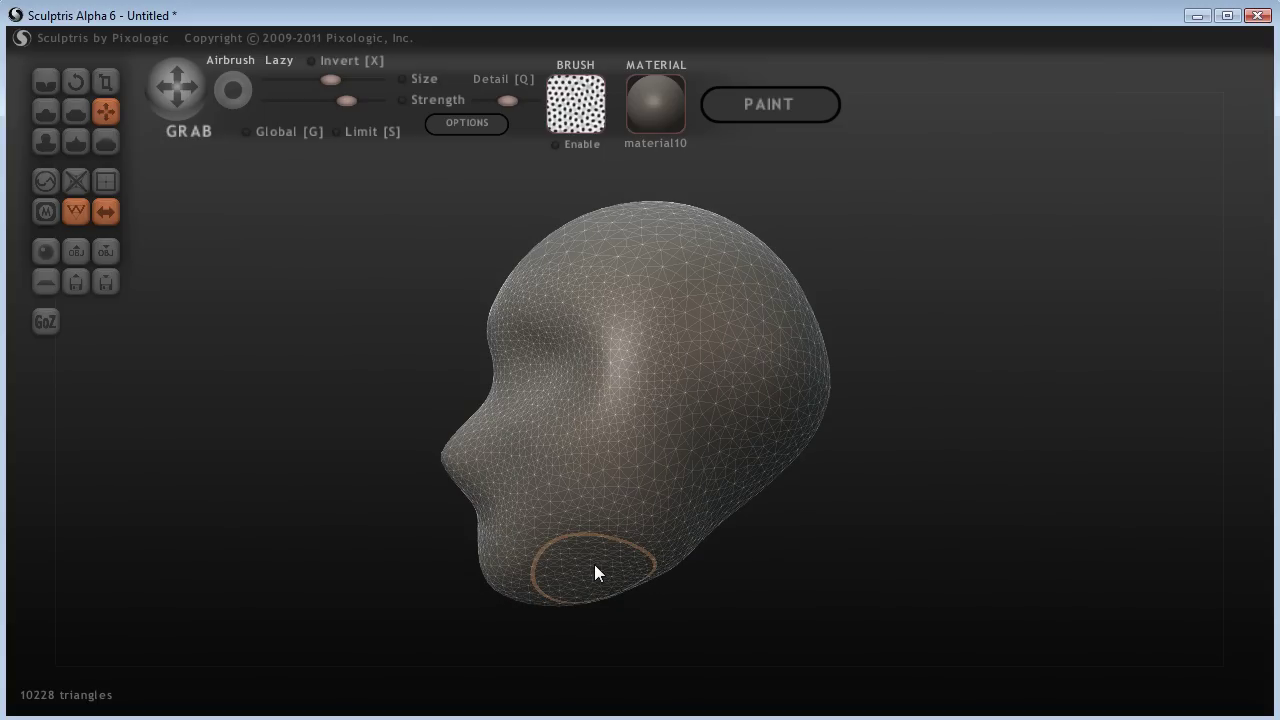
drag(594, 564, 593, 593)
mouse_move(690, 590)
mouse_down()
mouse_move(585, 593)
mouse_move(582, 577)
mouse_up()
mouse_move(660, 615)
mouse_down()
mouse_move(714, 623)
mouse_move(732, 646)
mouse_move(797, 670)
mouse_move(760, 660)
mouse_up()
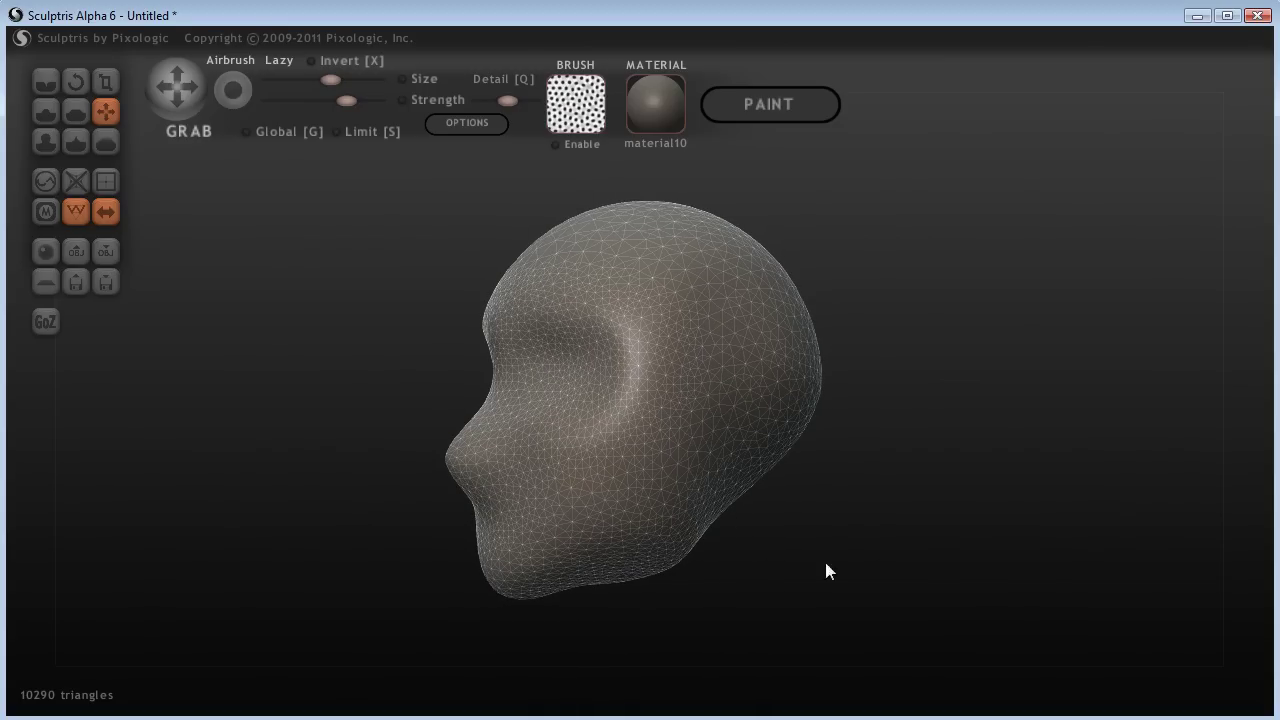
Grab the nose ridge and pull it forward and down to give the nose a fuller, rounded tip
scroll(863, 544, up, 2)
drag(937, 571, 966, 533)
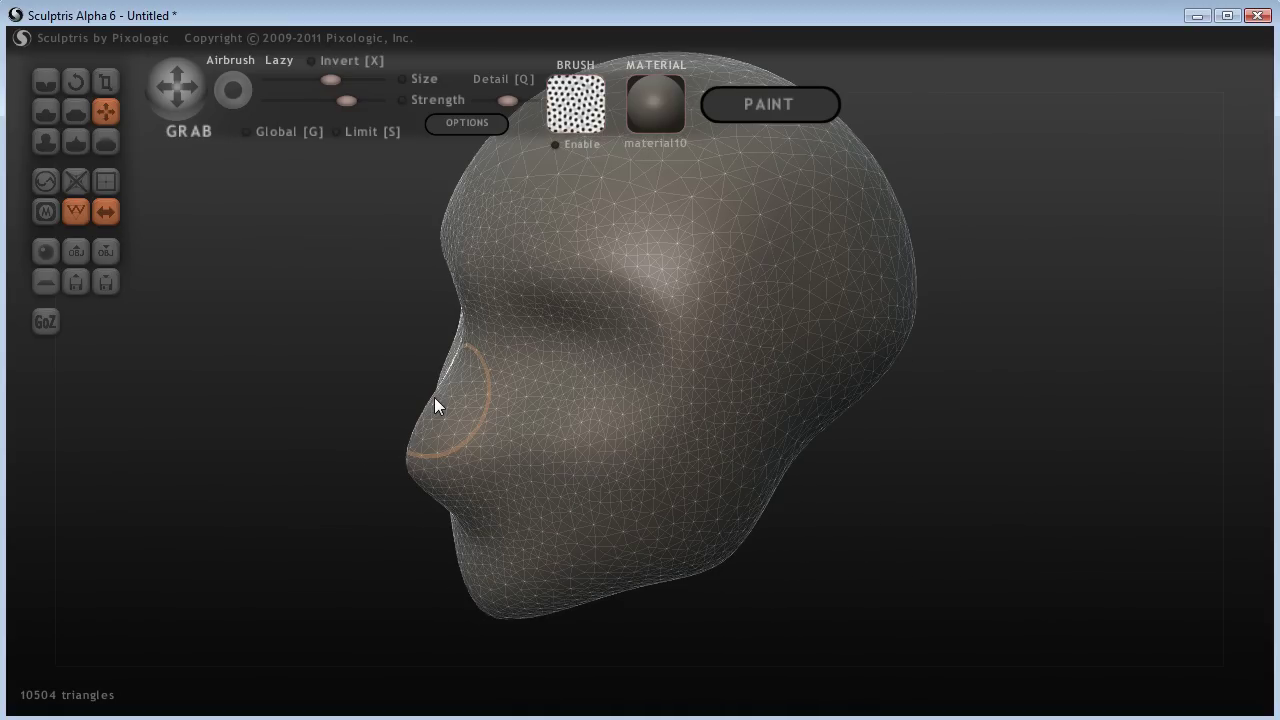
mouse_move(434, 397)
mouse_down()
mouse_move(423, 394)
mouse_move(456, 361)
mouse_move(440, 431)
mouse_move(400, 438)
mouse_up()
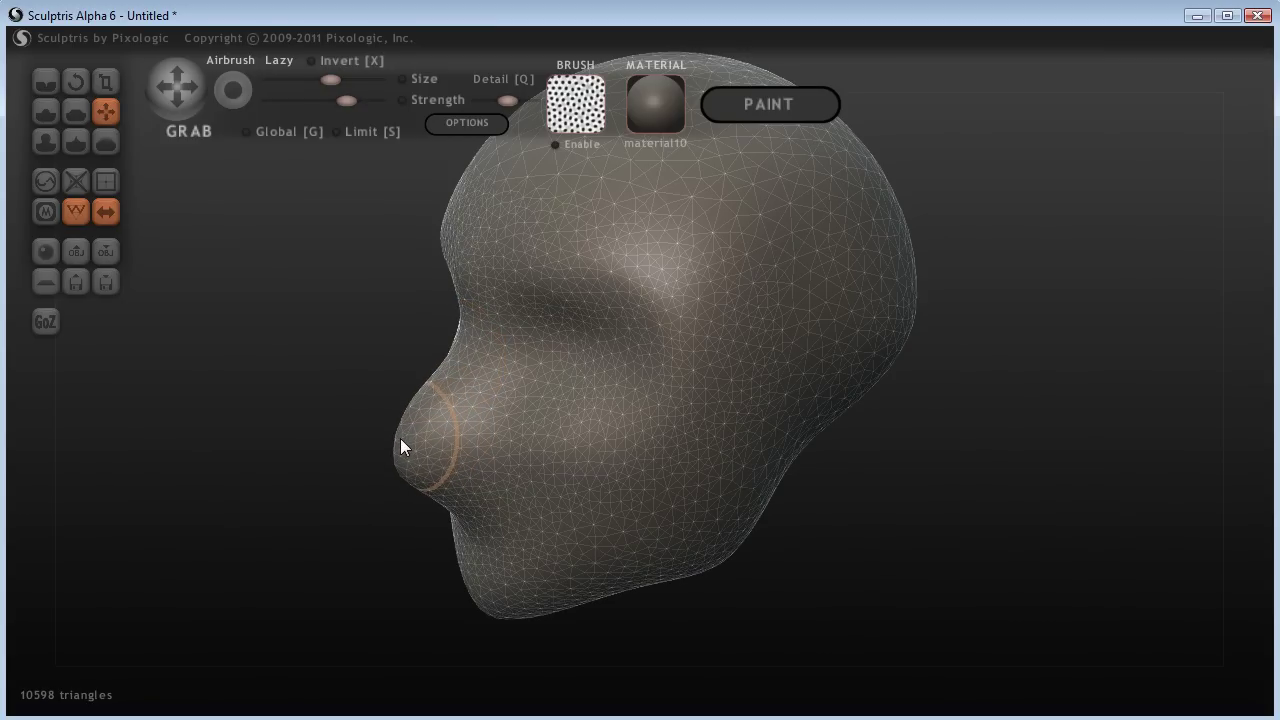
Pull the cheek surfaces in toward the nose with the Grab brush to define the nose's sides
drag(889, 565, 673, 459)
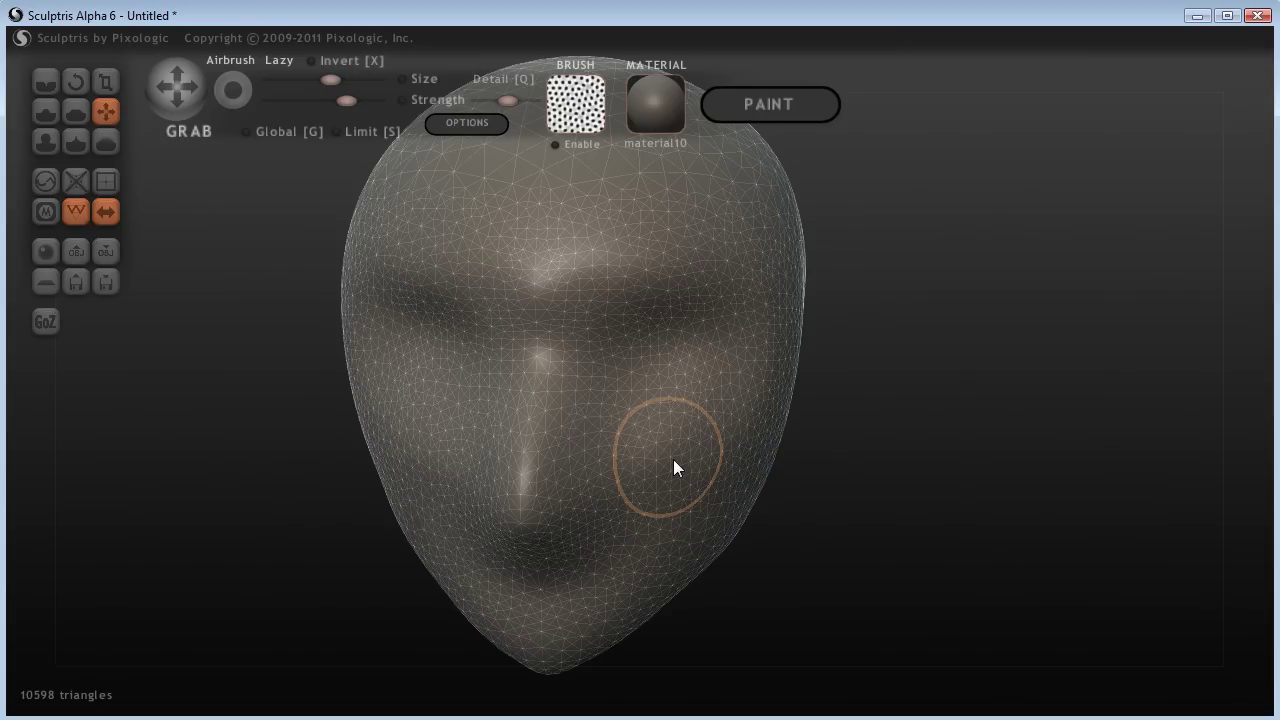
drag(673, 459, 620, 464)
mouse_move(809, 490)
mouse_down()
mouse_move(691, 474)
mouse_move(840, 494)
mouse_up()
drag(669, 450, 623, 451)
drag(883, 489, 869, 560)
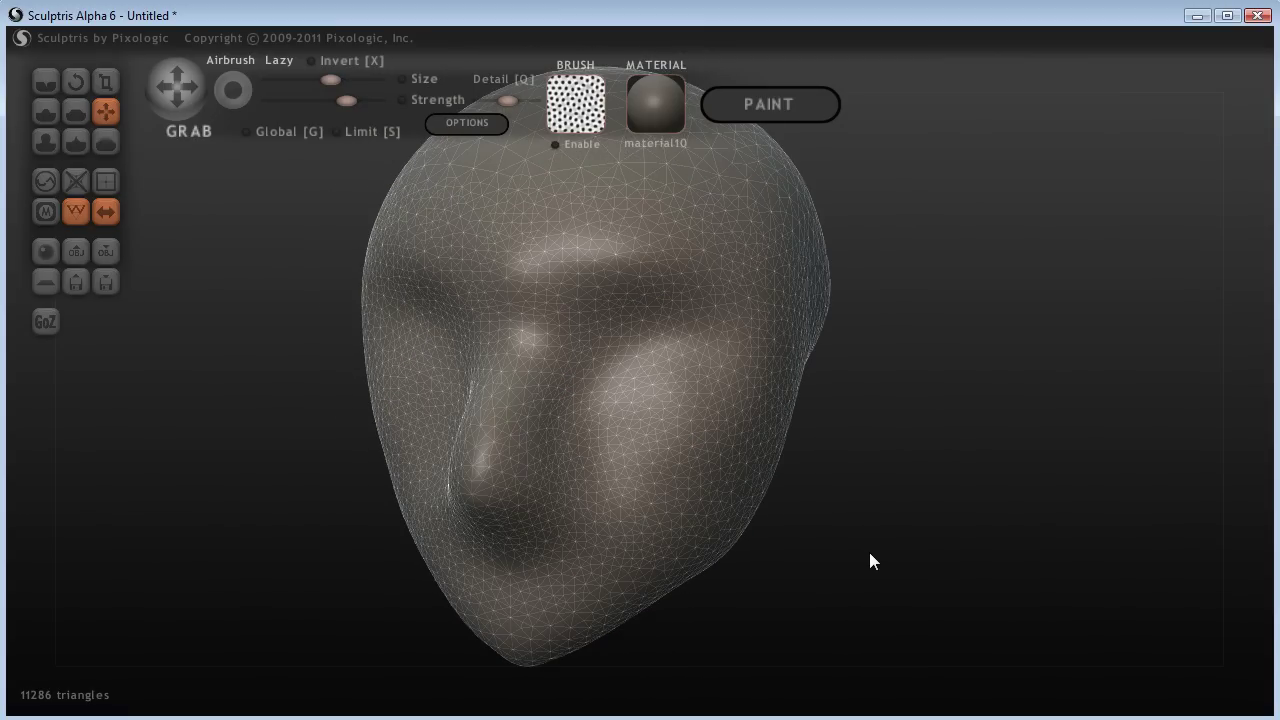
drag(870, 561, 906, 557)
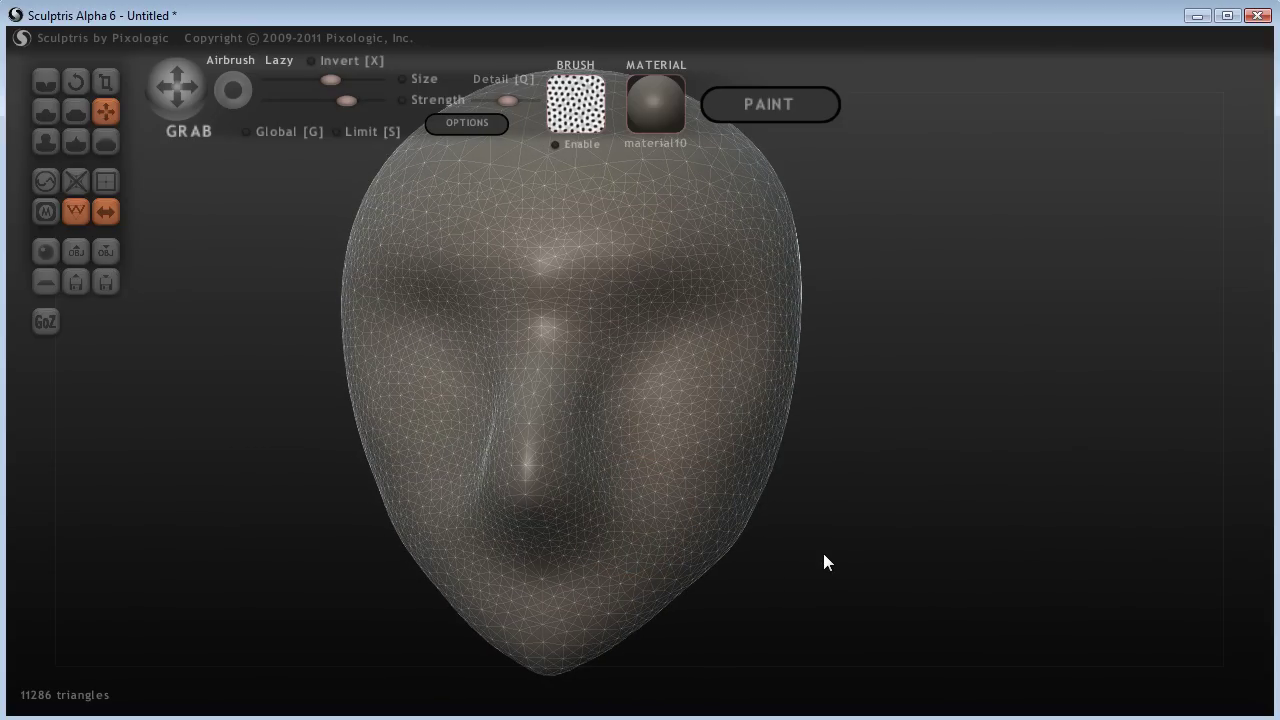
drag(634, 504, 619, 503)
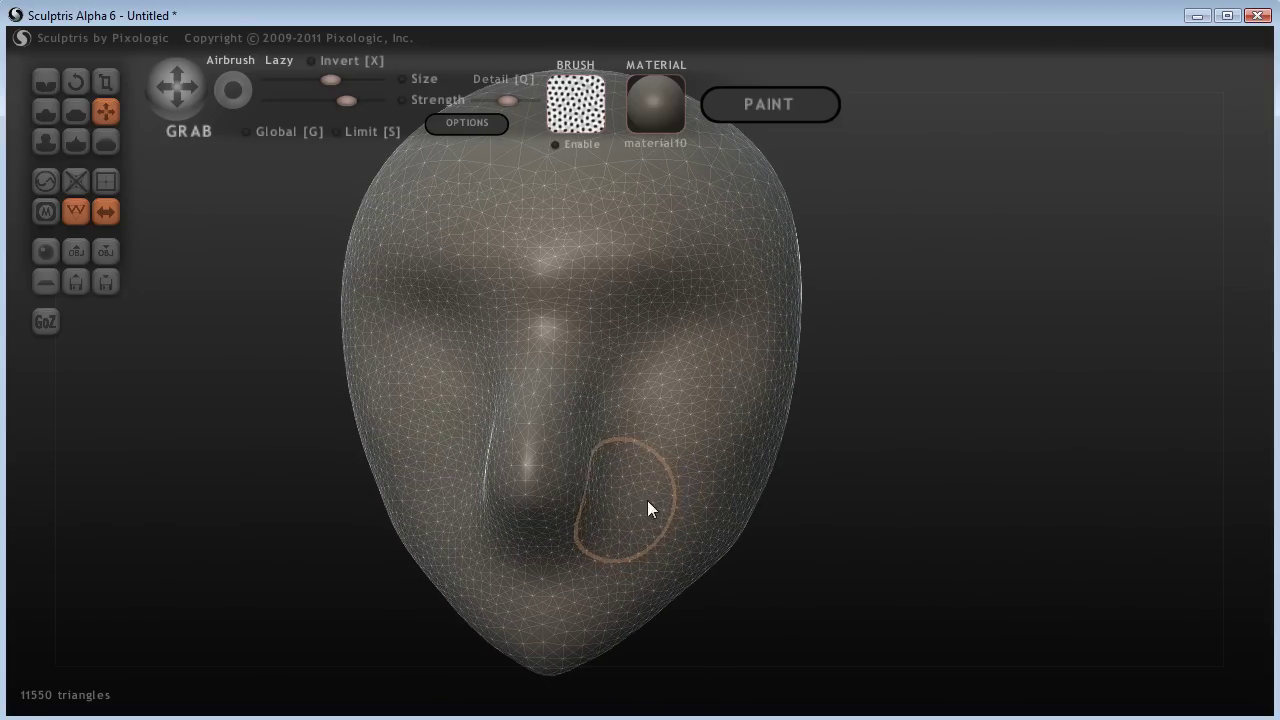
Push the surface beside the nose back toward the cheek in side view to separate the nose from the face
drag(886, 502, 700, 480)
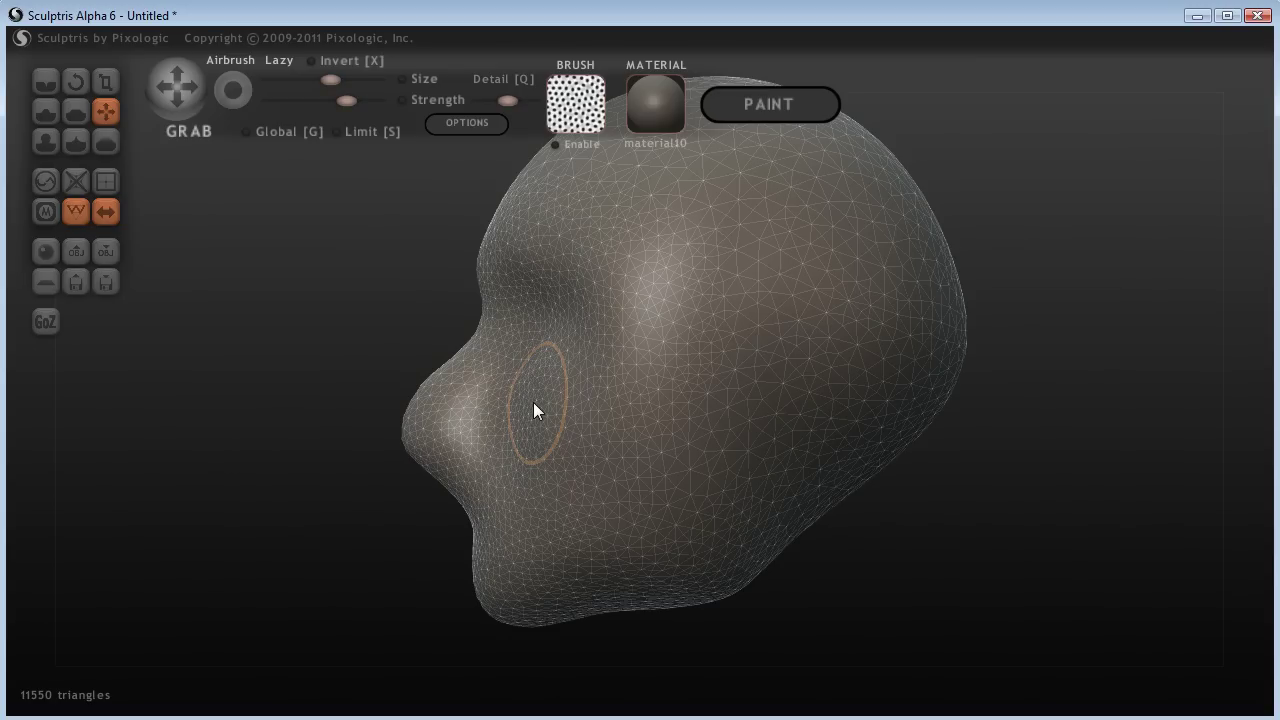
mouse_move(533, 402)
mouse_down()
mouse_move(510, 406)
mouse_move(557, 414)
mouse_up()
mouse_move(940, 591)
mouse_down()
mouse_move(1090, 610)
mouse_move(1028, 594)
mouse_move(1049, 611)
mouse_up()
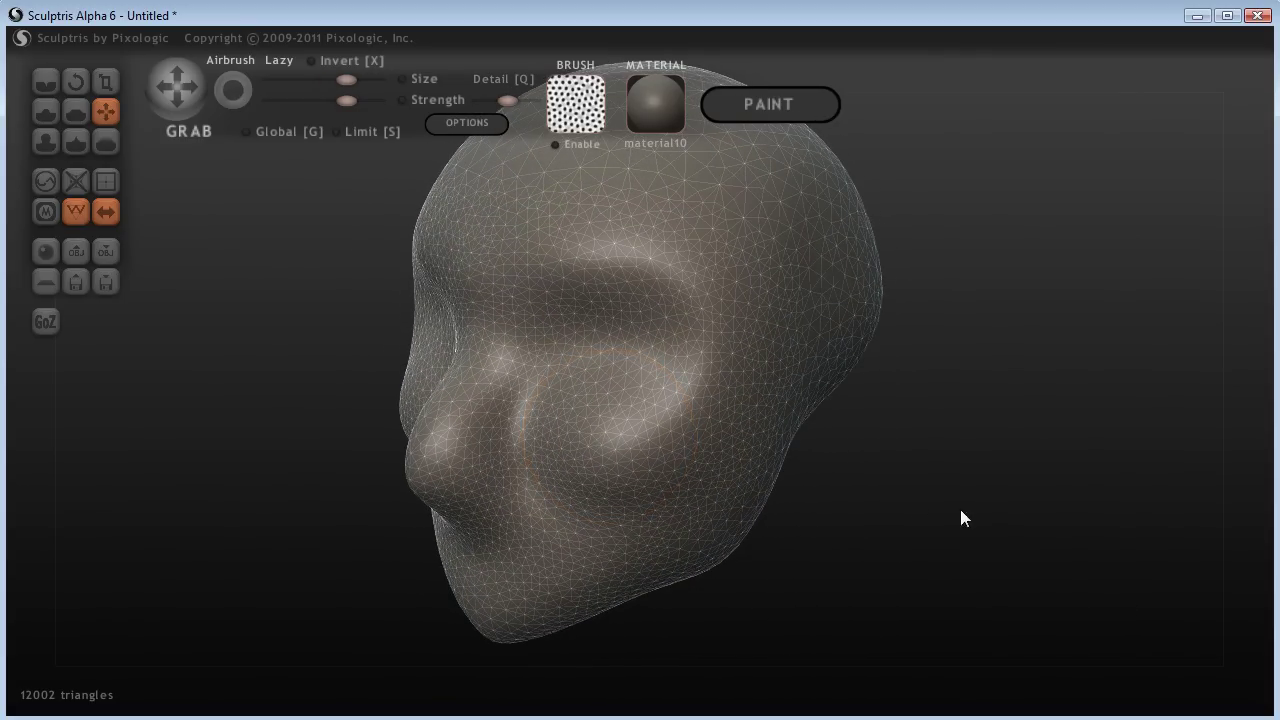
Draw the side of the face back behind the eye and reshape the jaw corner with a larger Grab brush
mouse_move(961, 514)
mouse_down()
mouse_move(835, 512)
mouse_move(925, 491)
mouse_up()
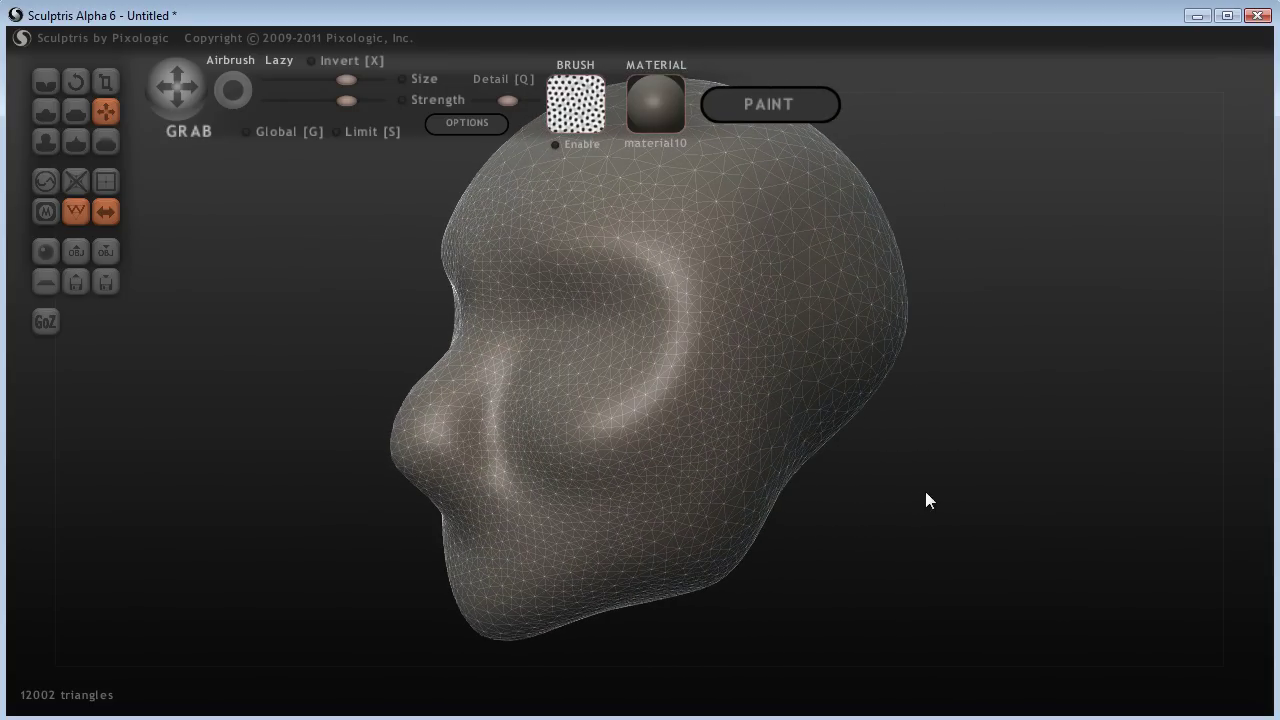
drag(724, 347, 791, 331)
mouse_move(983, 503)
mouse_down()
mouse_move(1048, 520)
mouse_move(911, 447)
mouse_up()
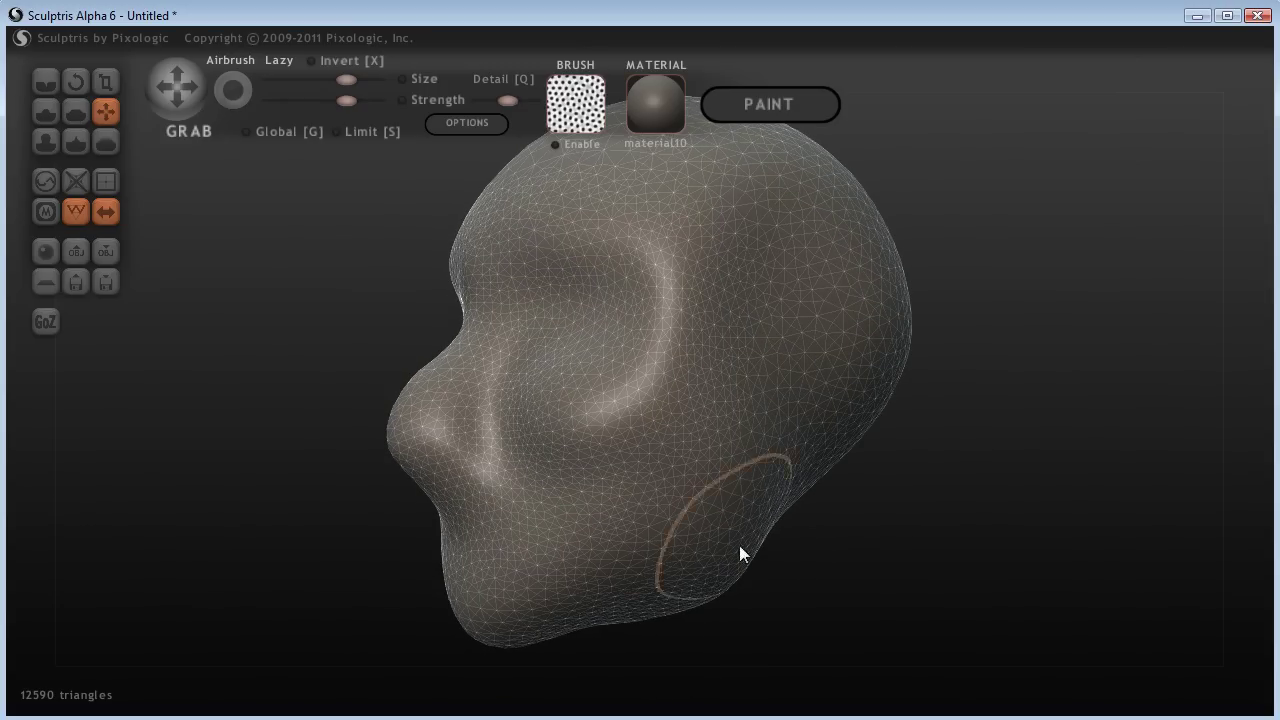
mouse_move(800, 580)
mouse_down()
mouse_move(851, 606)
mouse_move(760, 603)
mouse_move(702, 580)
mouse_up()
drag(835, 598, 1039, 628)
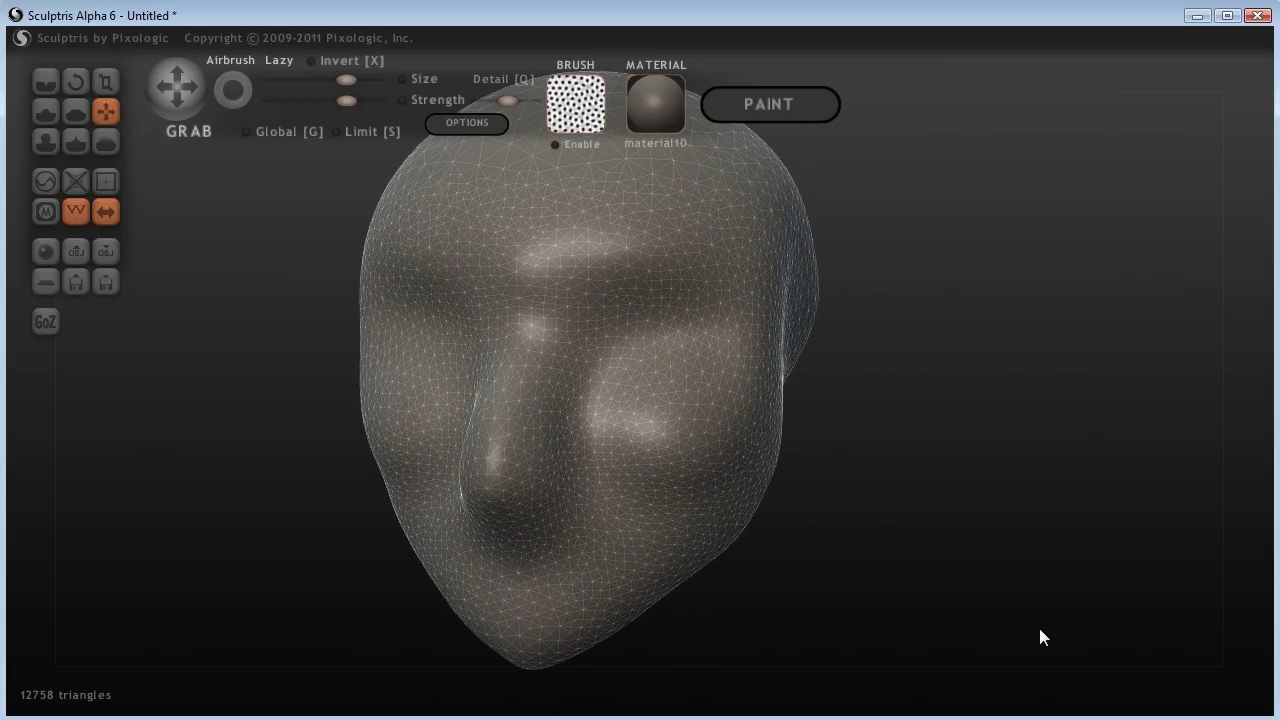
Swell the nose tip and nostril wings using the Inflate brush at a reduced size
click(43, 141)
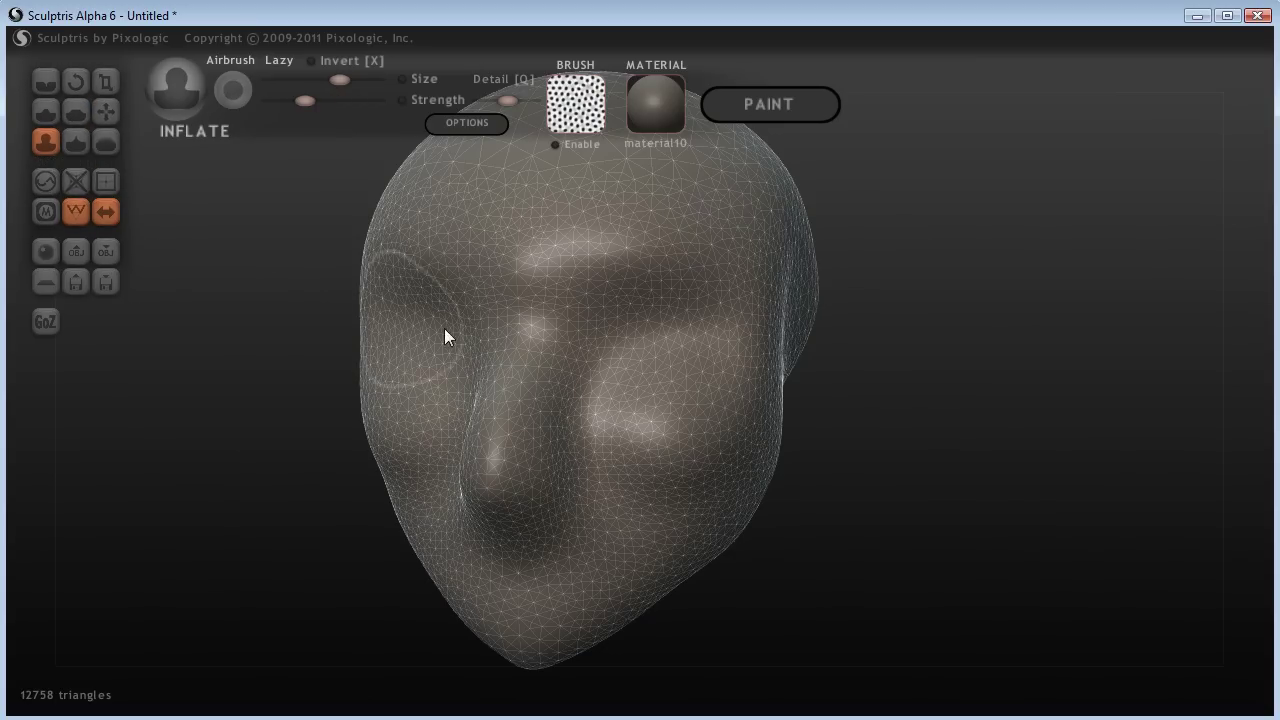
key(bracketleft)
key(bracketleft)
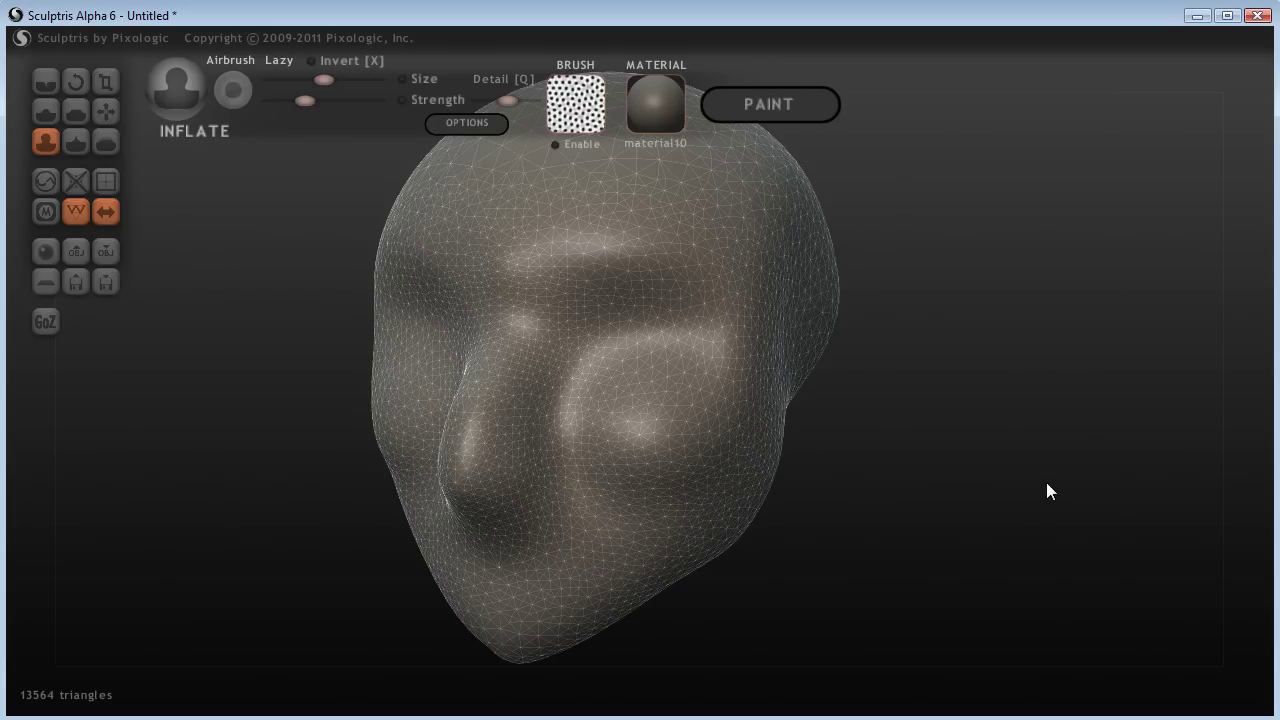
drag(480, 437, 463, 497)
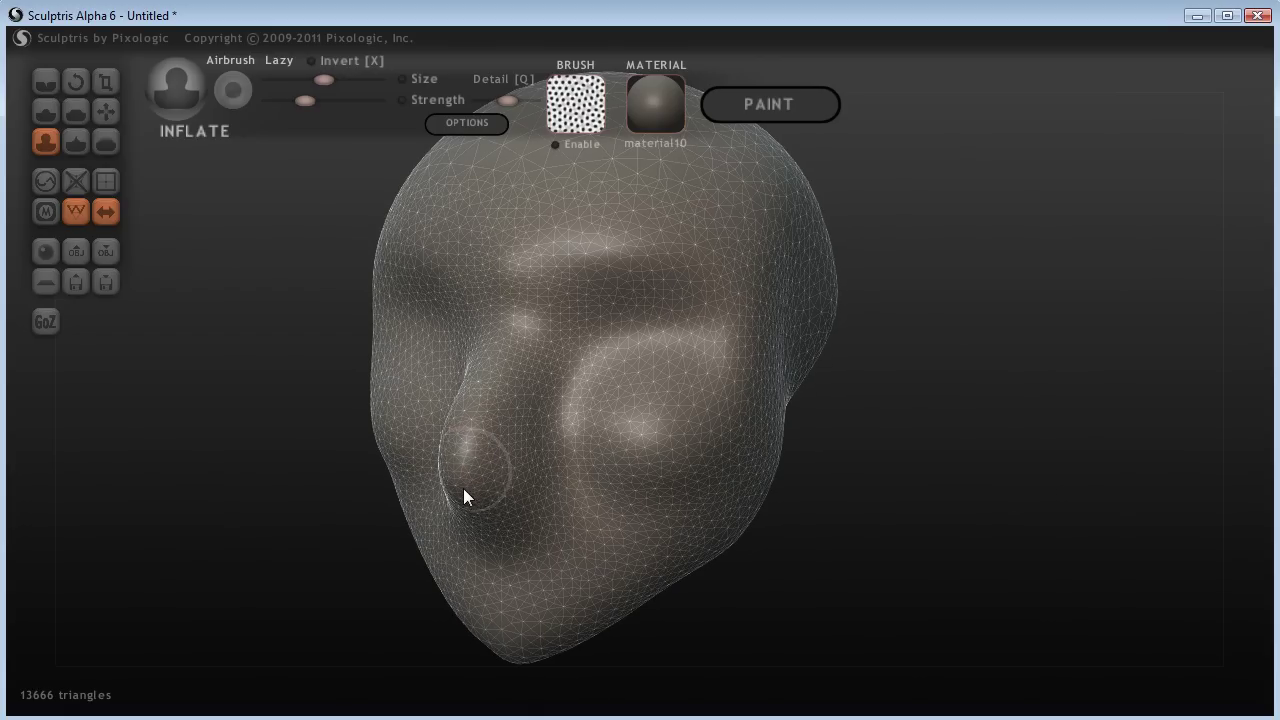
drag(1063, 541, 1059, 509)
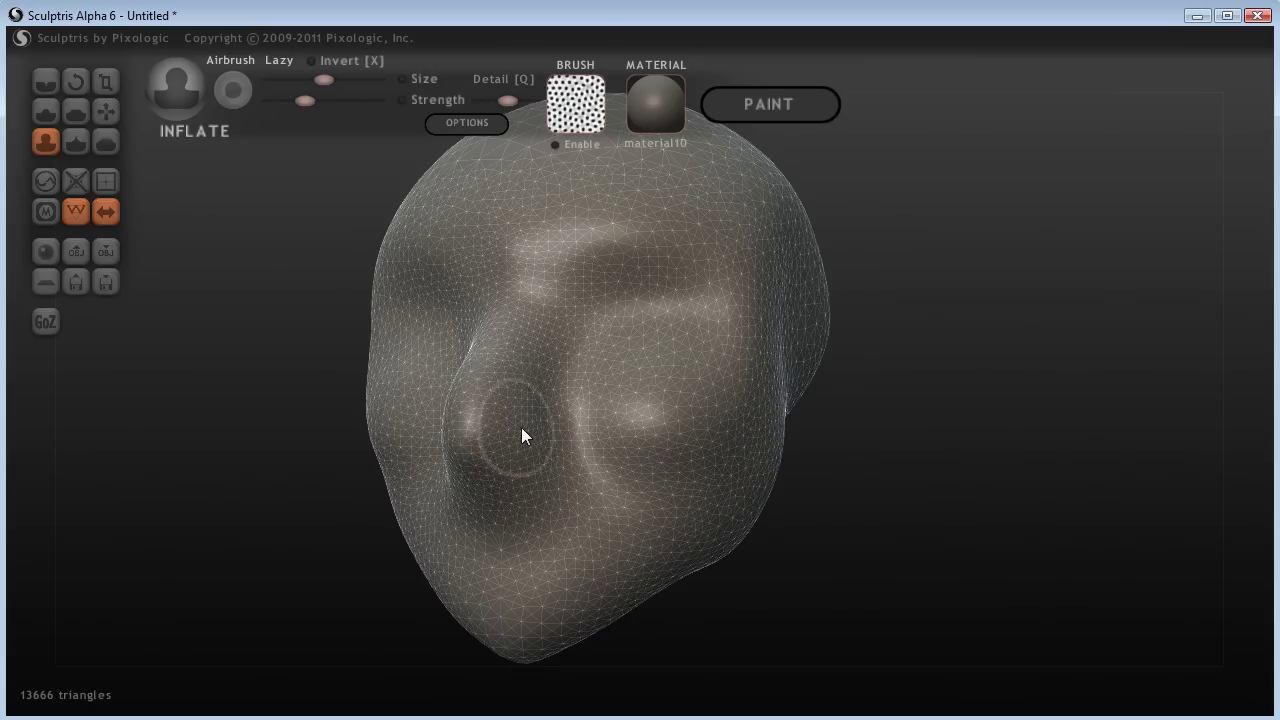
drag(521, 427, 545, 442)
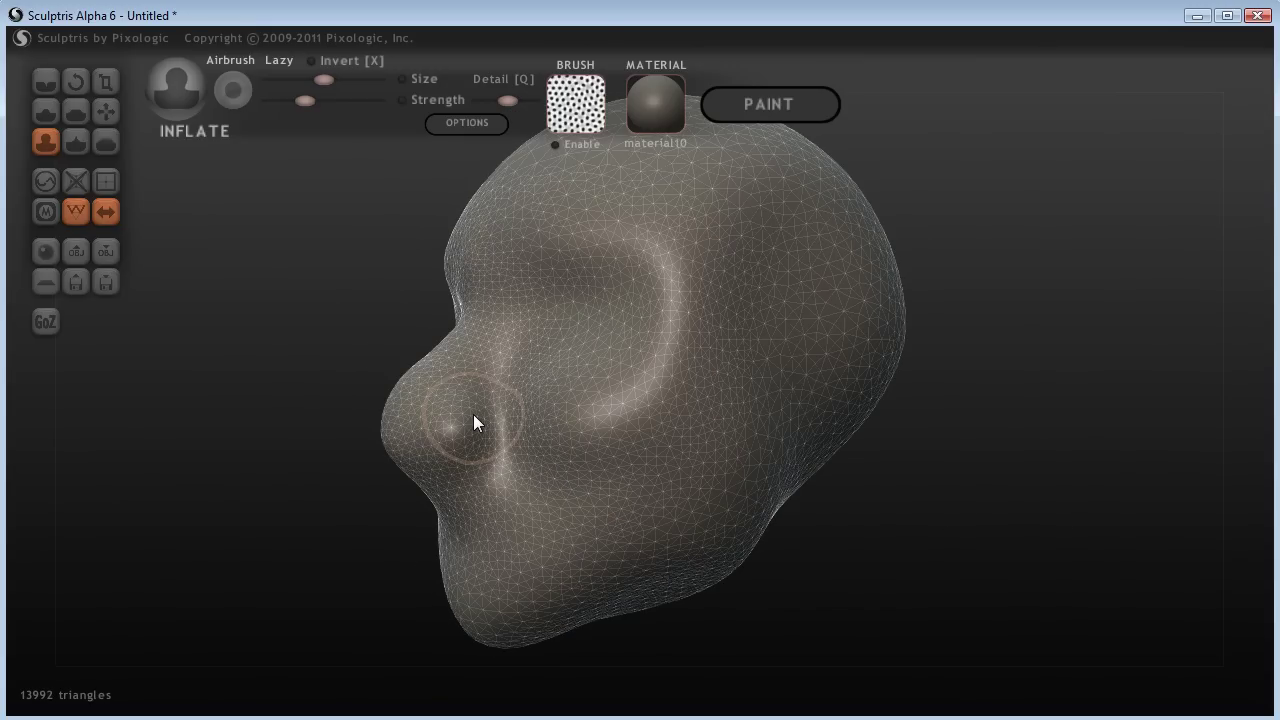
click(459, 411)
mouse_move(942, 532)
mouse_down()
mouse_move(910, 525)
mouse_move(925, 532)
mouse_up()
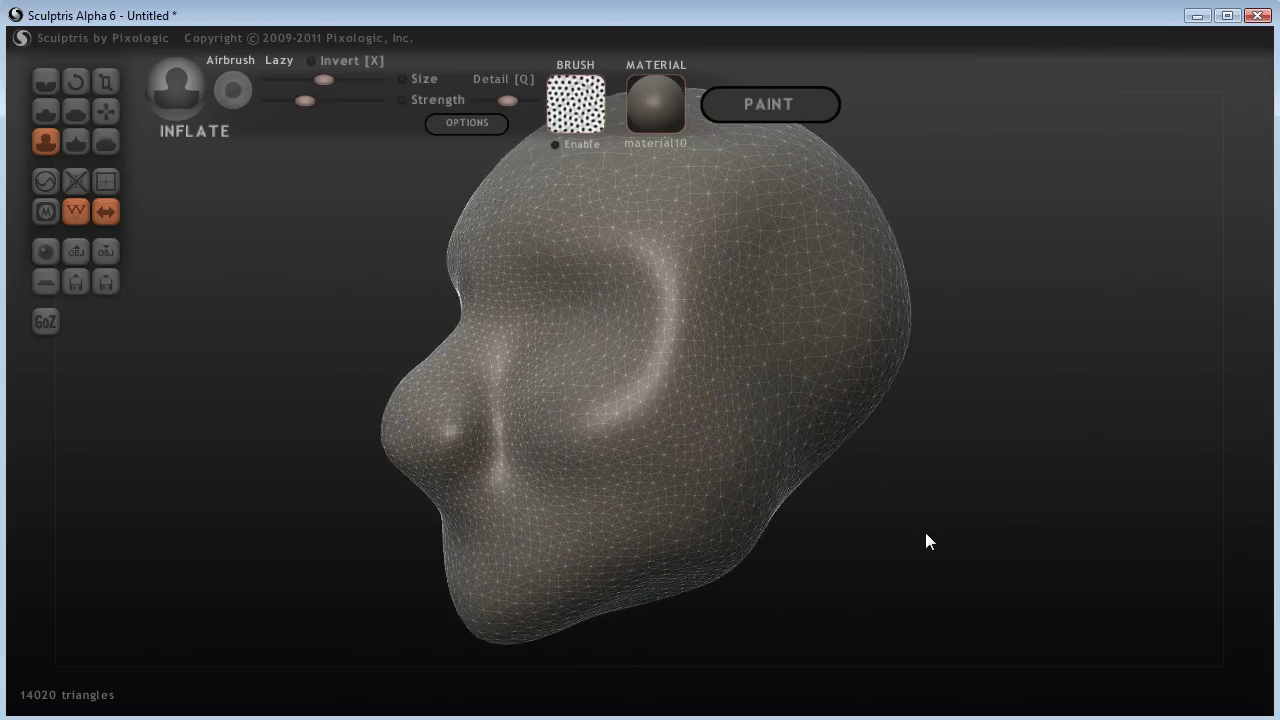
right_drag(926, 541, 713, 571)
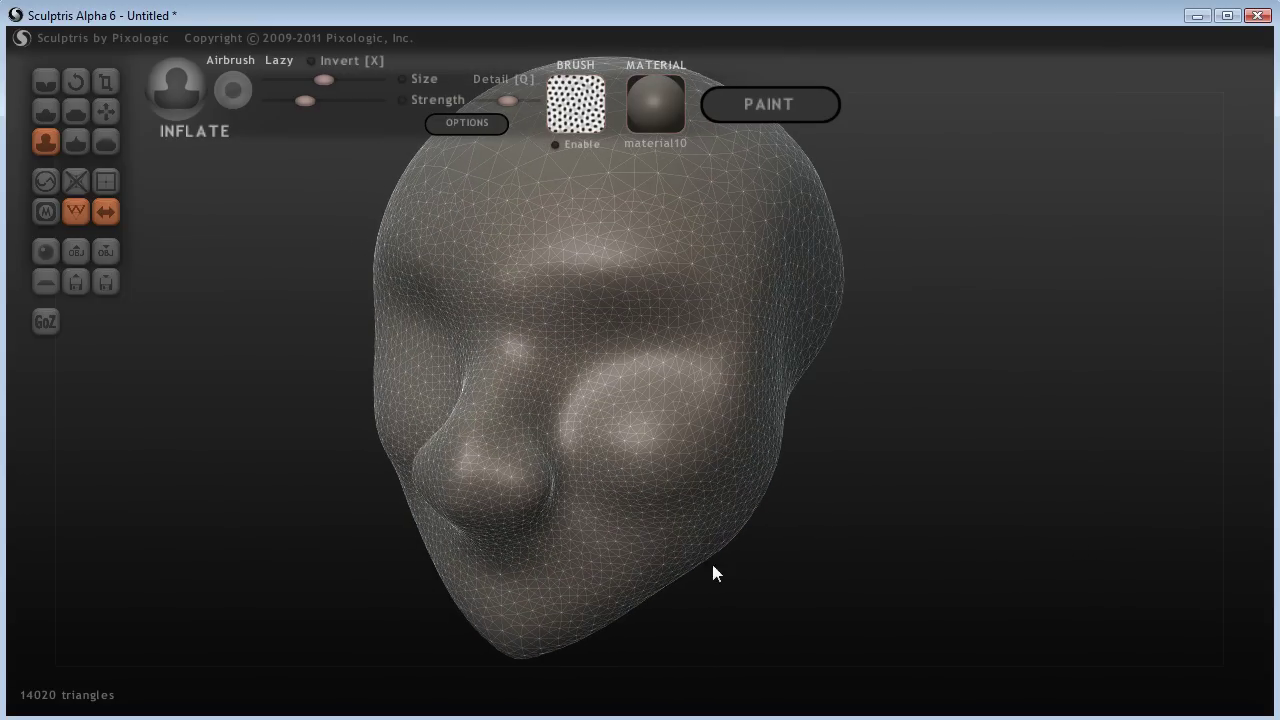
Refine the nostril wings and the sides of the nose bridge with the Grab brush at a reduced size
click(106, 110)
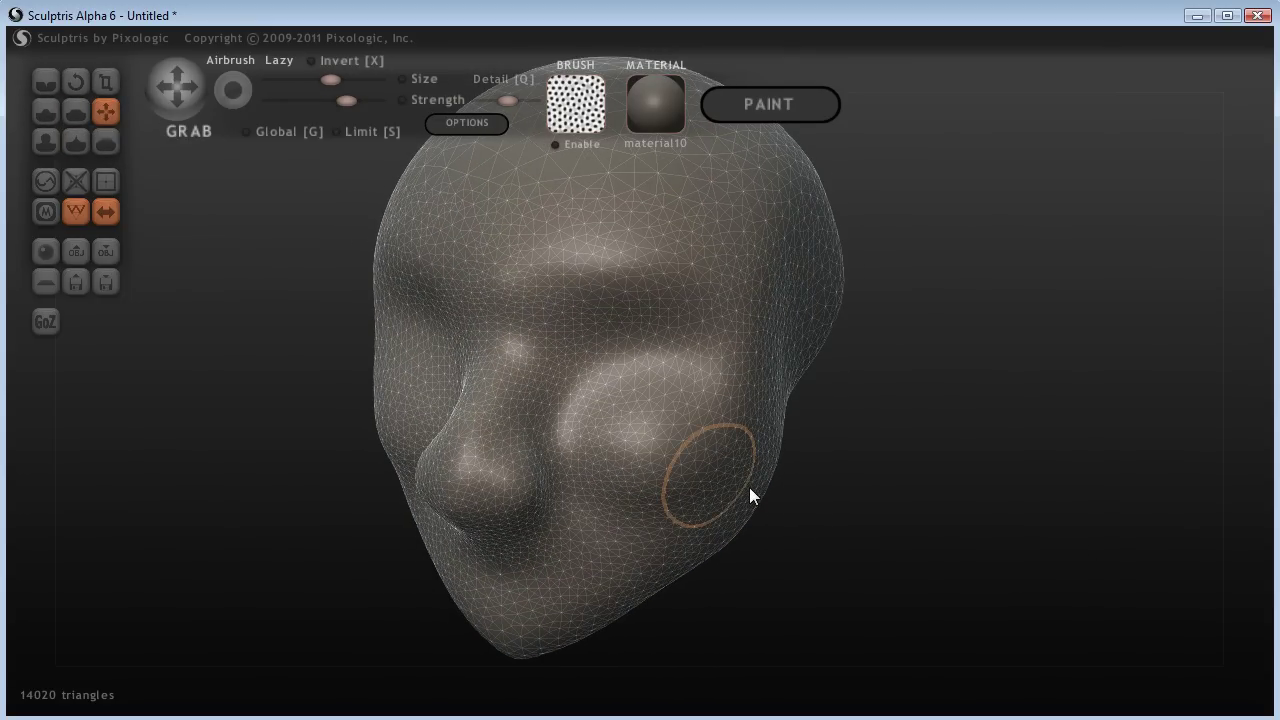
mouse_move(749, 487)
right_down()
mouse_move(960, 490)
mouse_move(794, 486)
right_up()
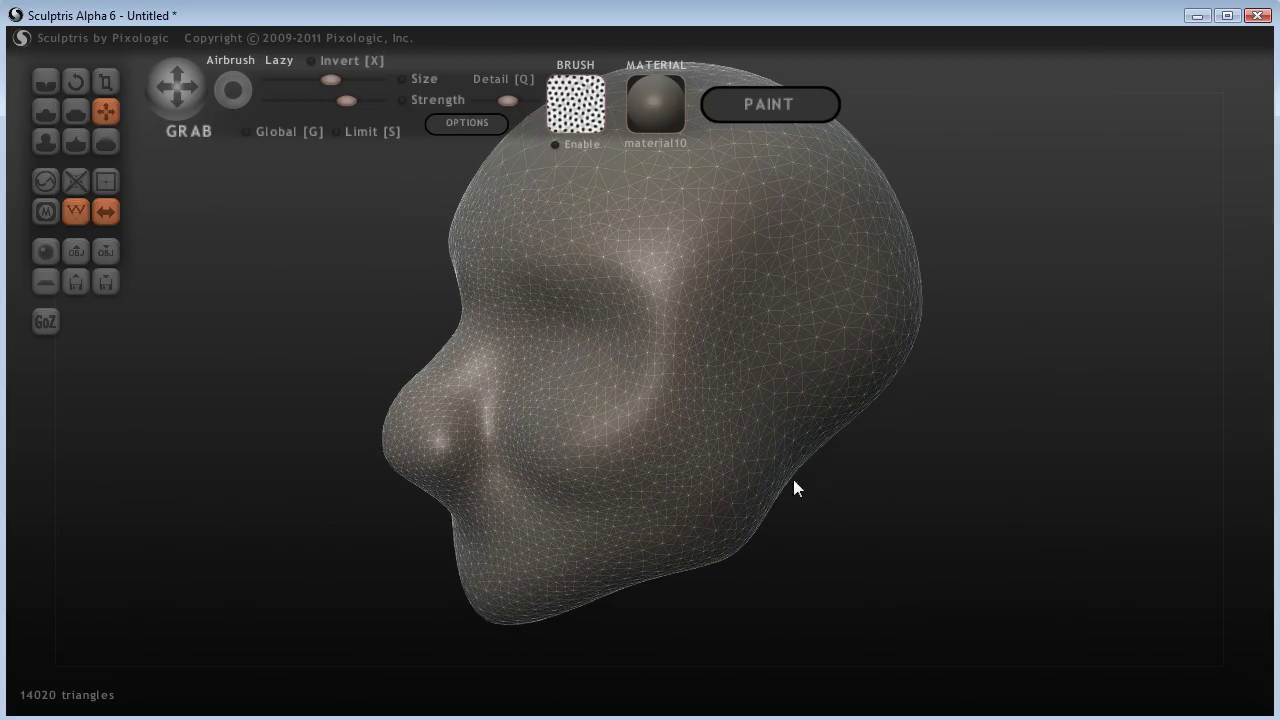
scroll(443, 443, down, 2)
drag(442, 441, 470, 443)
mouse_move(373, 564)
mouse_down()
mouse_move(529, 554)
mouse_move(578, 380)
mouse_up()
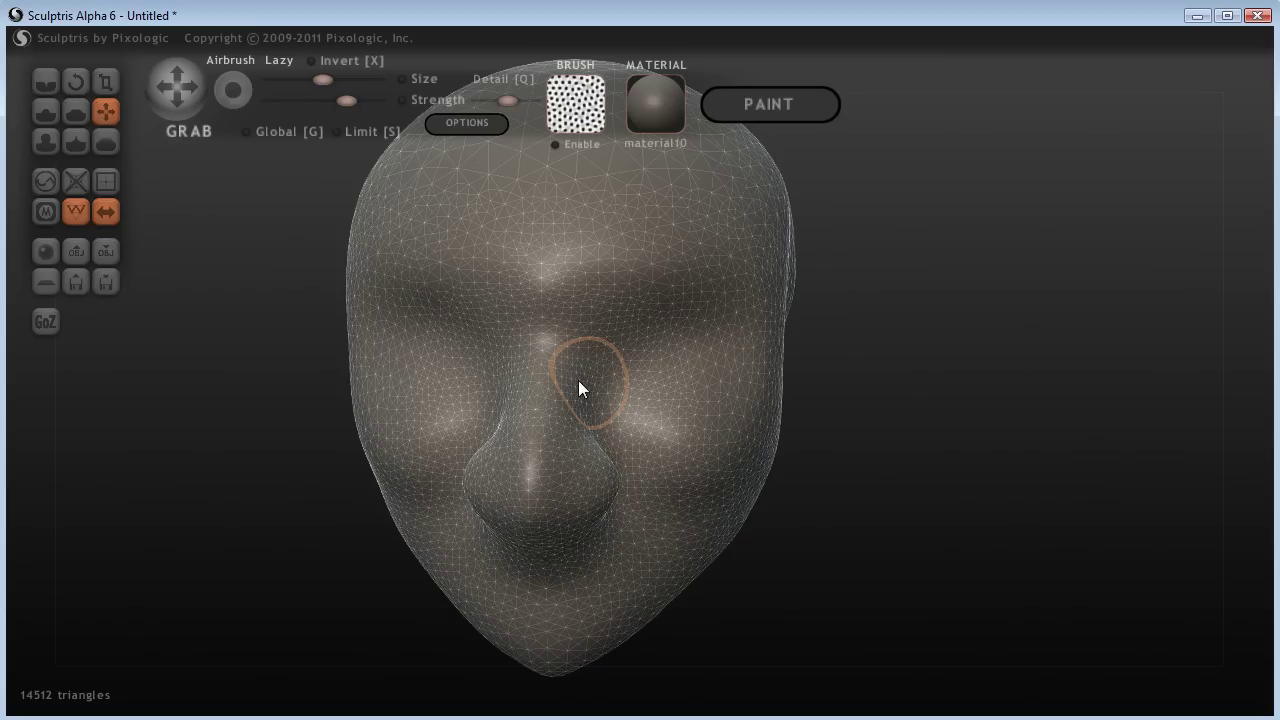
drag(578, 380, 575, 380)
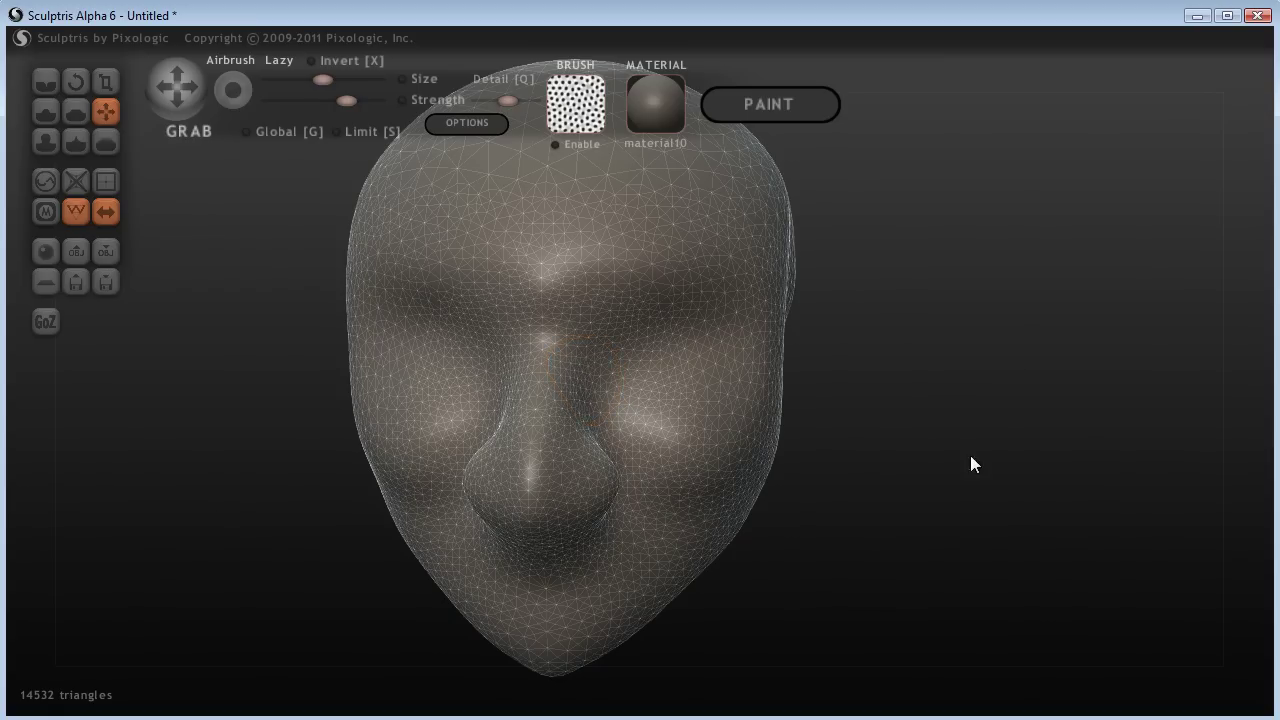
mouse_move(970, 455)
mouse_down()
mouse_move(1075, 452)
mouse_move(1051, 420)
mouse_move(914, 426)
mouse_move(869, 457)
mouse_move(783, 466)
mouse_move(804, 450)
mouse_move(758, 438)
mouse_up()
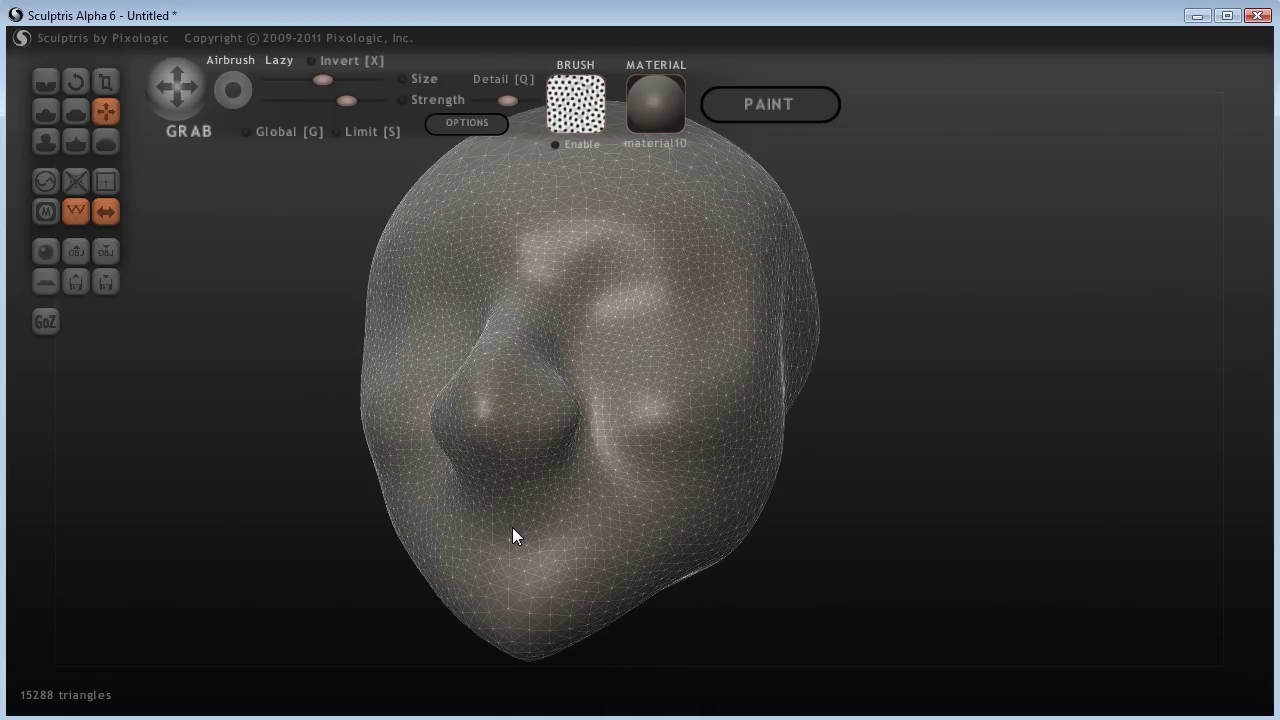
Pull the brow down between the eyes and shape the brow ridge and forehead with a larger Grab brush
right_drag(512, 537, 397, 545)
right_drag(640, 620, 880, 627)
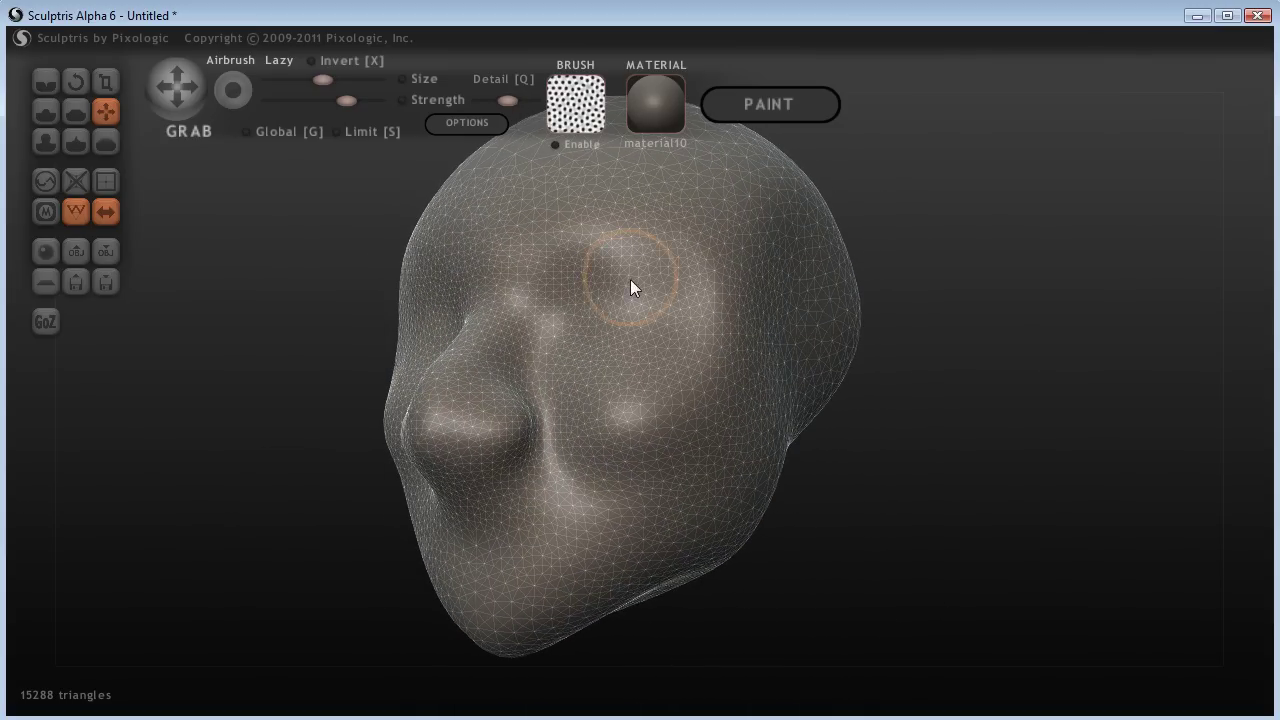
right_drag(849, 463, 415, 390)
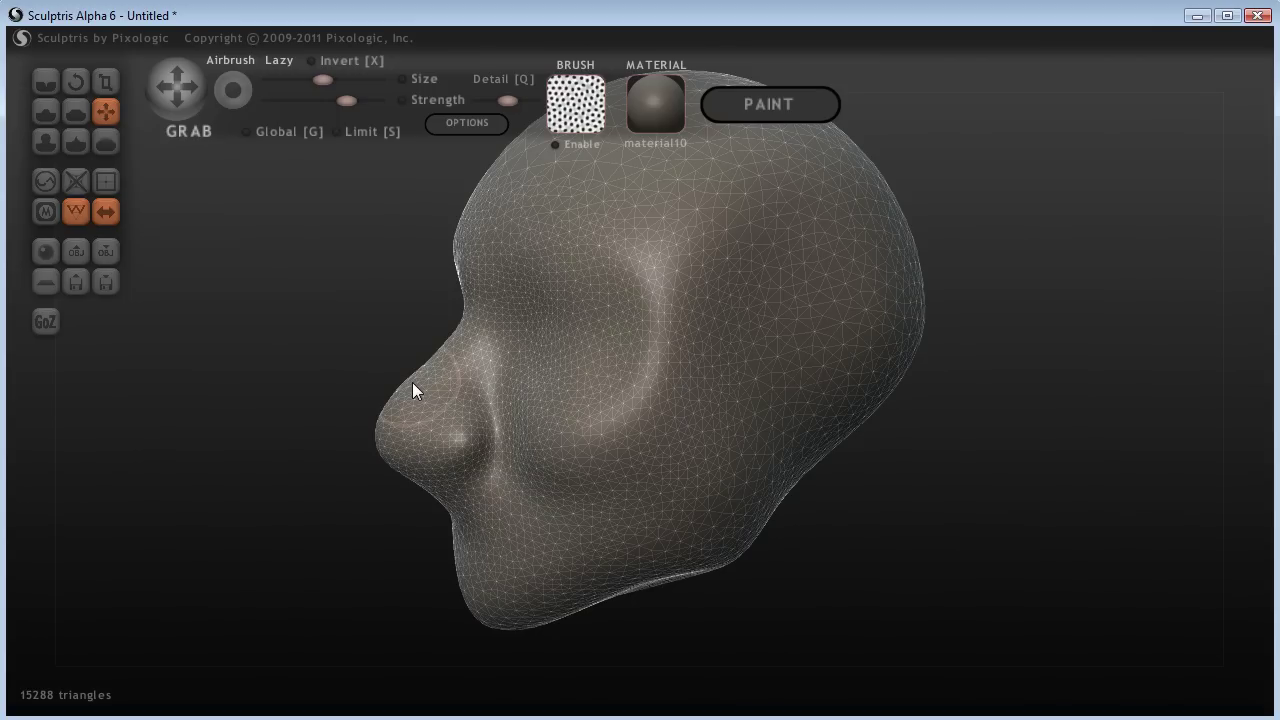
right_drag(281, 472, 567, 292)
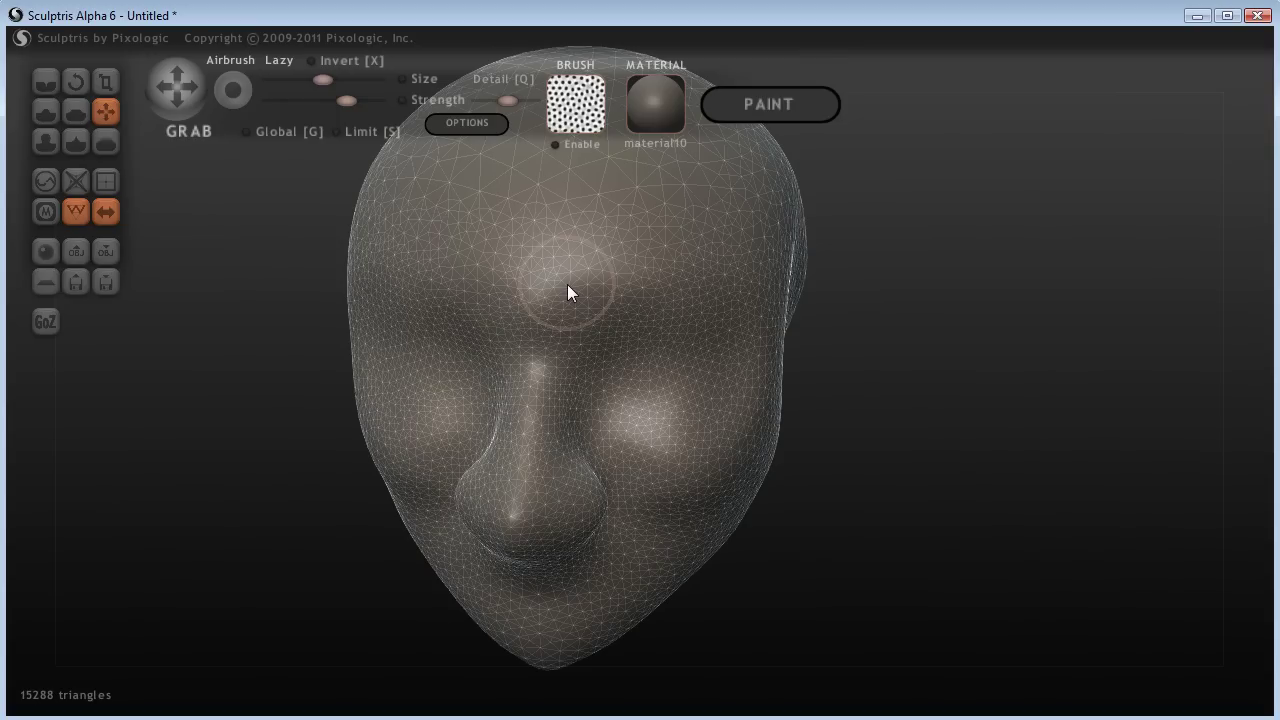
scroll(566, 284, up, 3)
mouse_move(547, 289)
mouse_down()
mouse_move(531, 270)
mouse_move(540, 320)
mouse_up()
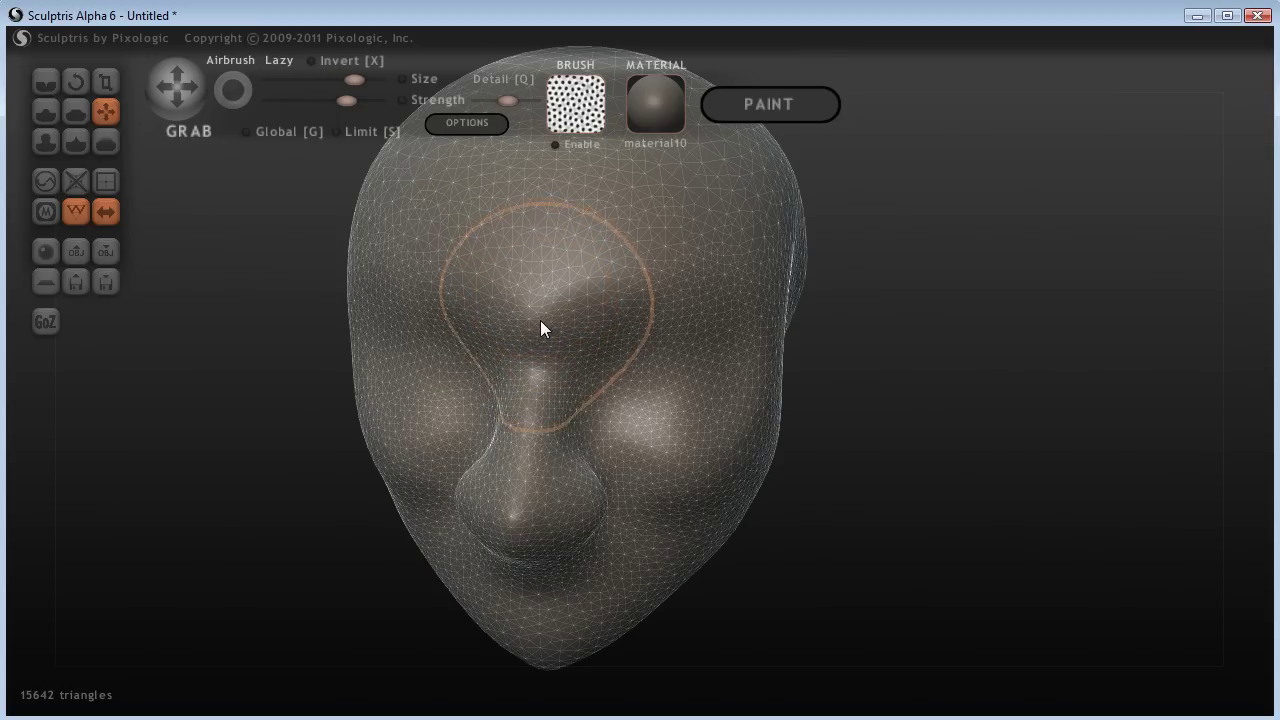
right_drag(540, 320, 612, 252)
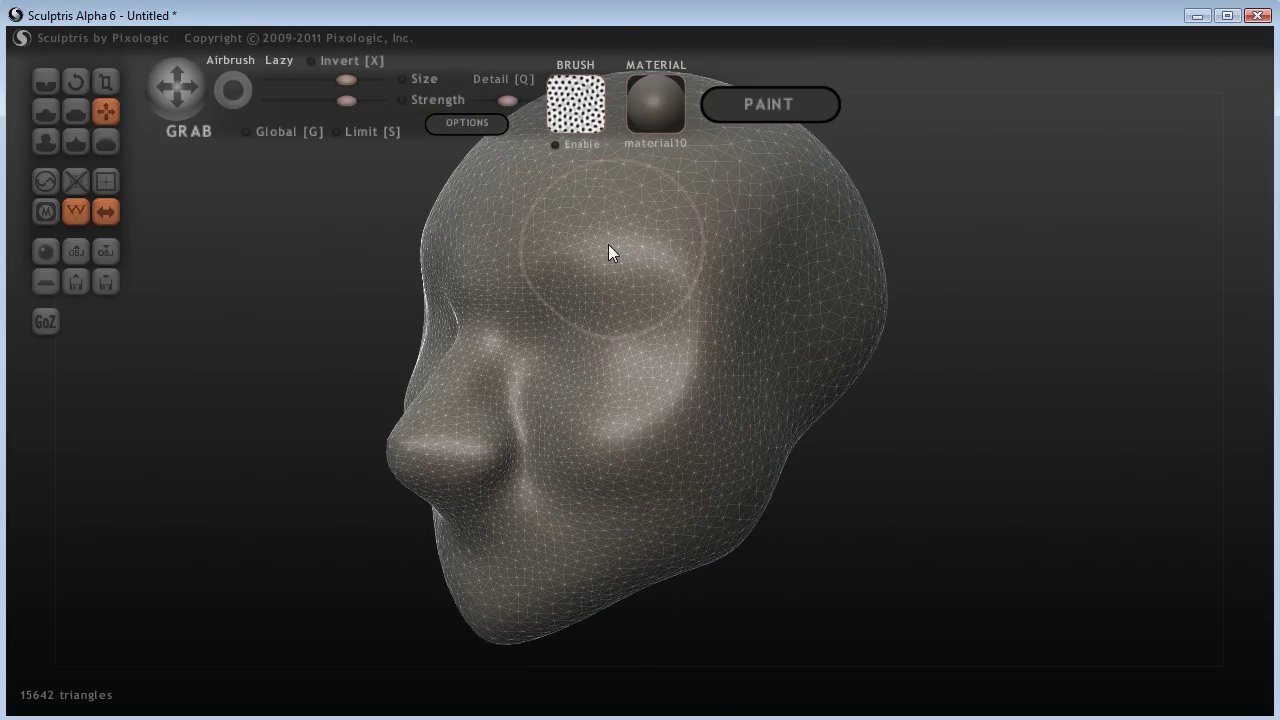
drag(609, 244, 606, 229)
right_drag(836, 441, 823, 471)
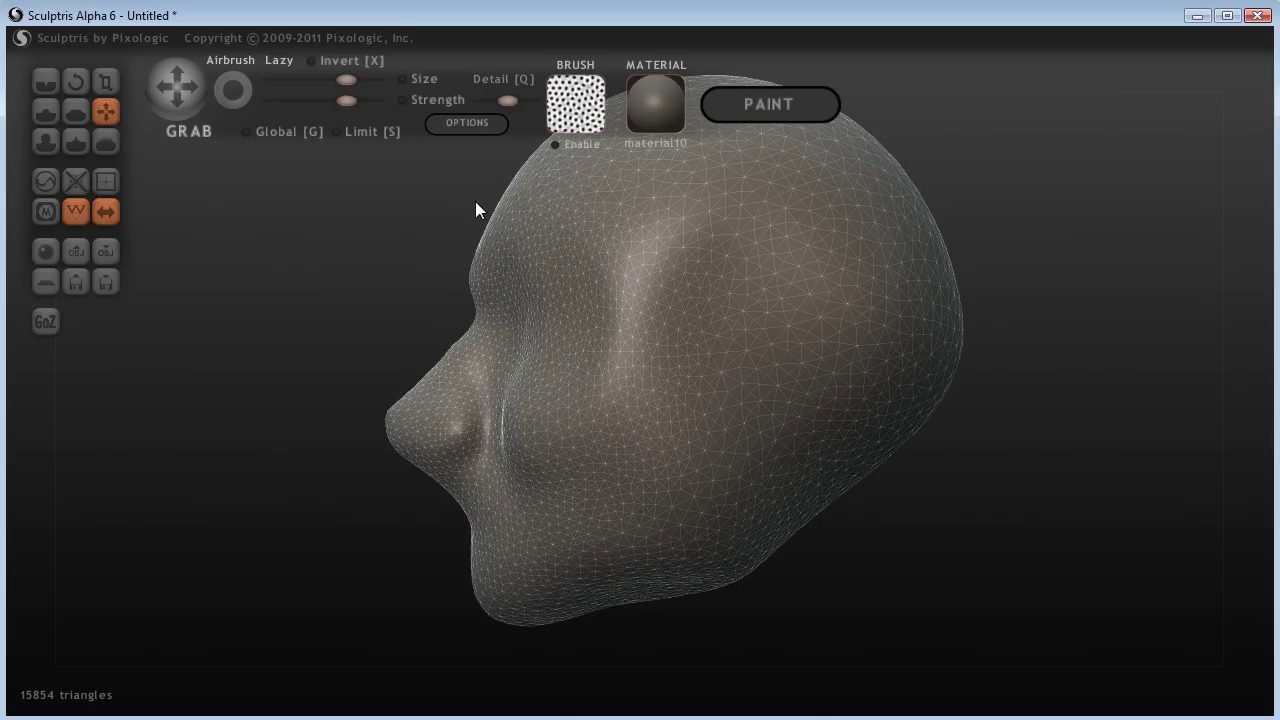
drag(525, 229, 507, 231)
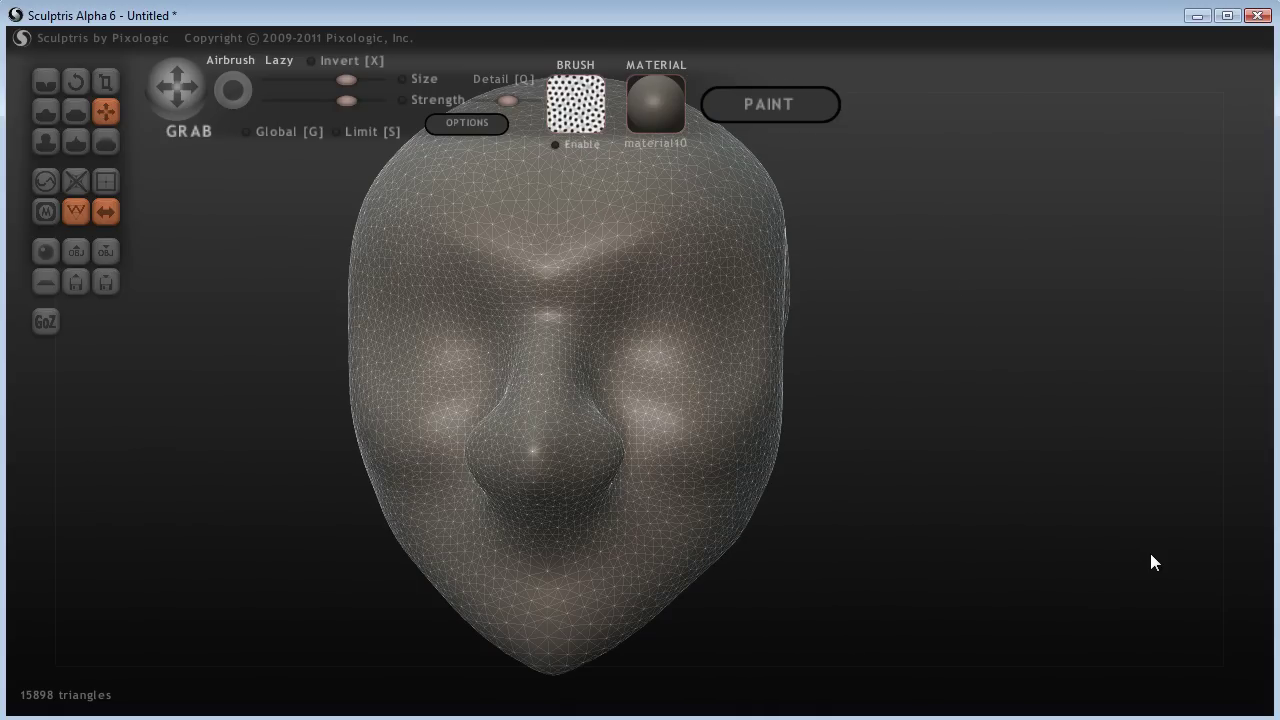
Reduce the Grab brush size, work over the mouth area and push the underside of the nose up toward the upper lip
mouse_move(1150, 553)
right_down()
mouse_move(823, 546)
mouse_move(979, 534)
right_up()
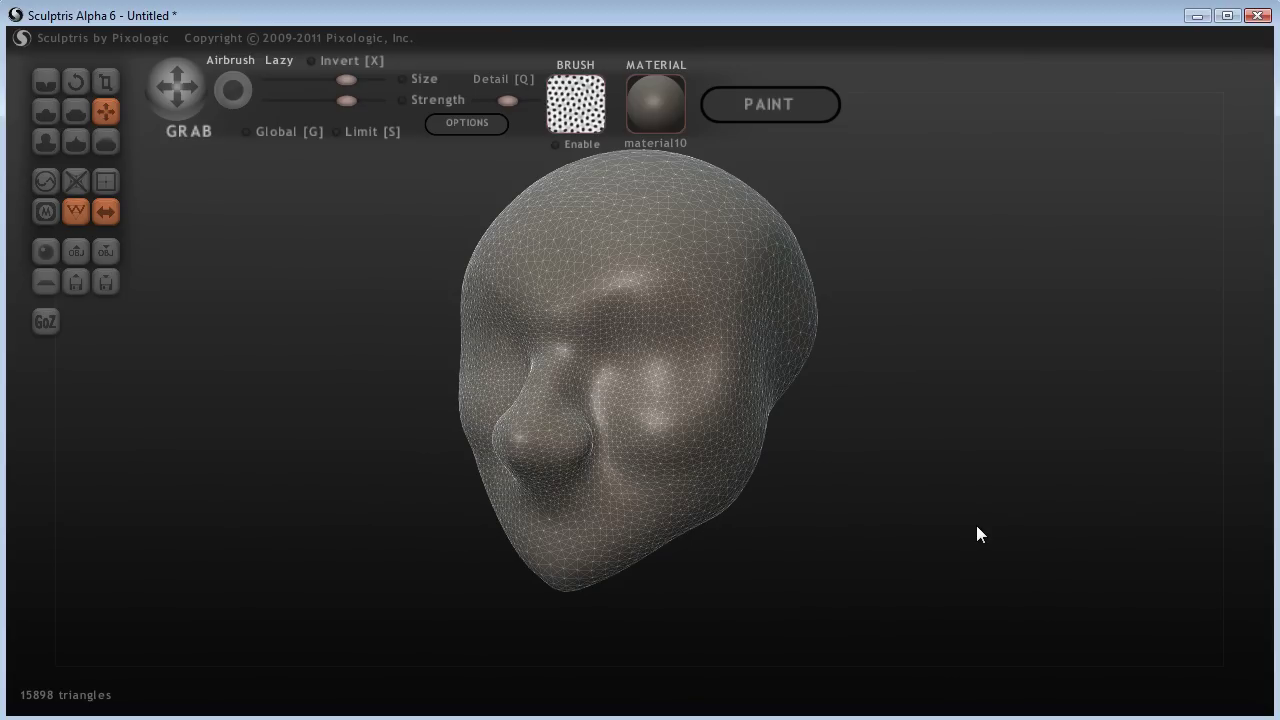
mouse_move(978, 533)
right_down()
mouse_move(889, 540)
mouse_move(983, 543)
mouse_move(1014, 514)
mouse_move(966, 545)
mouse_move(901, 479)
right_up()
scroll(908, 530, up, 2)
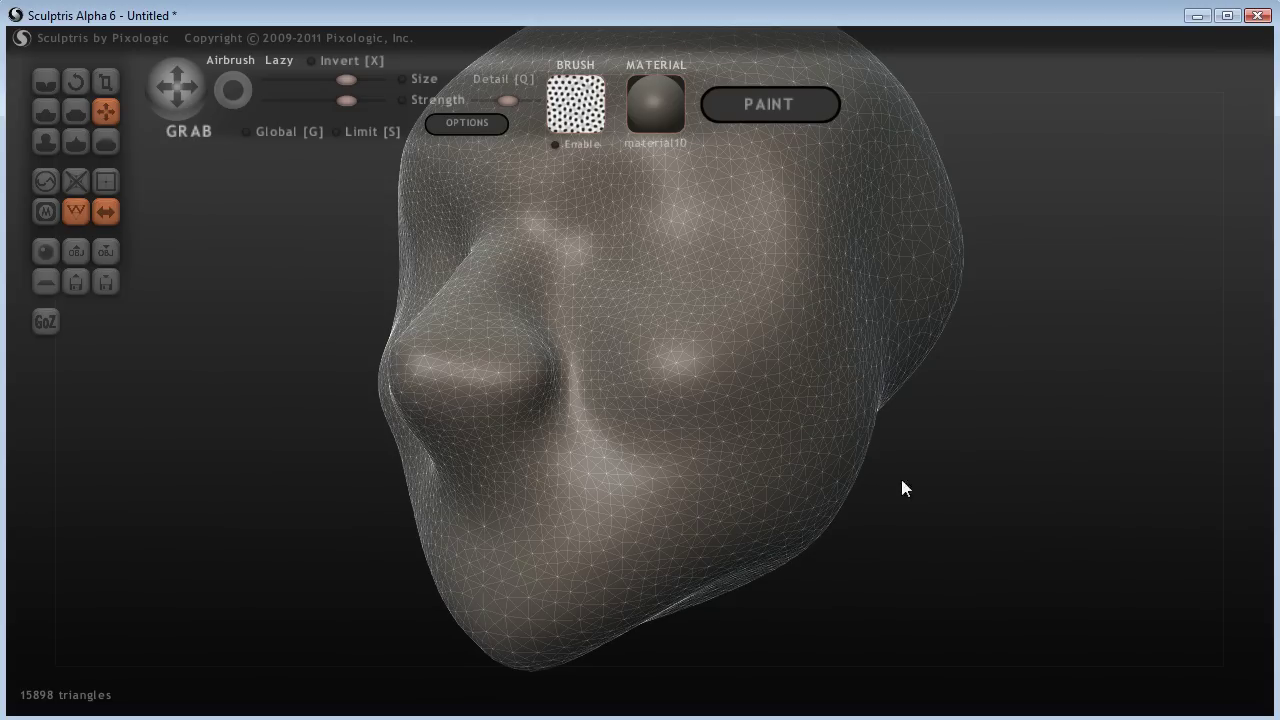
key(bracketleft)
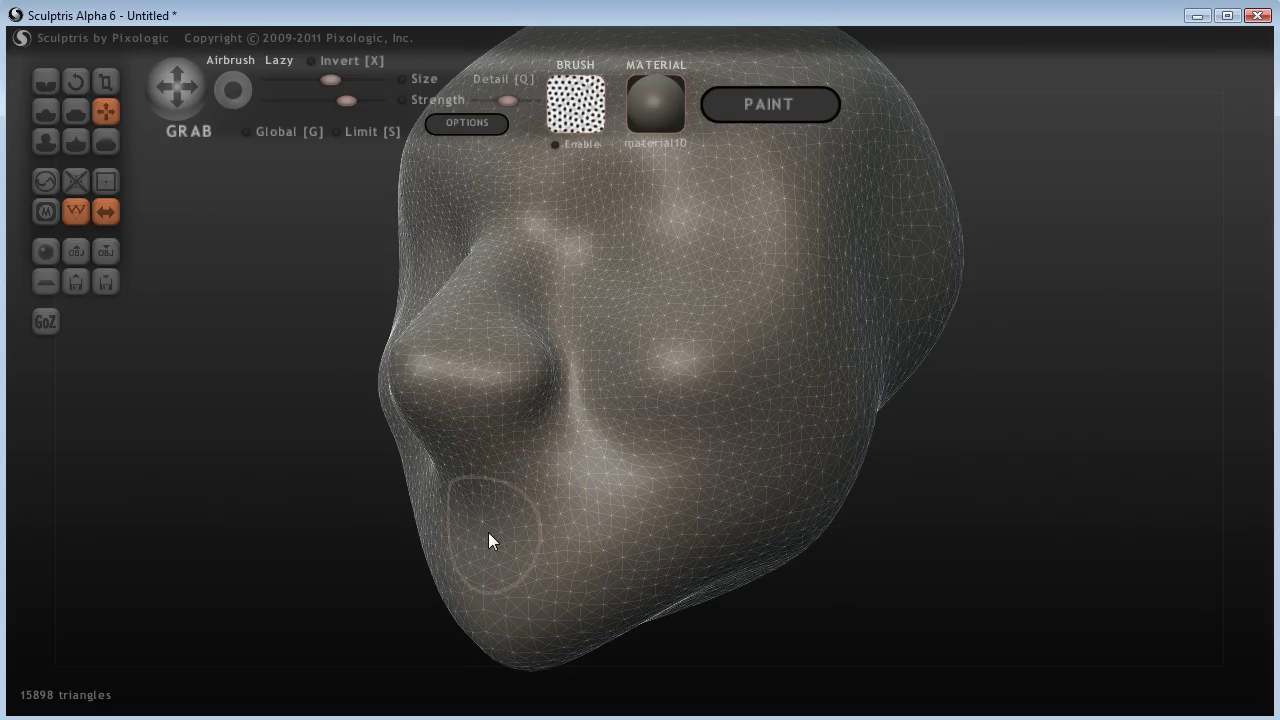
mouse_move(488, 532)
mouse_down()
mouse_move(535, 519)
mouse_move(637, 546)
mouse_up()
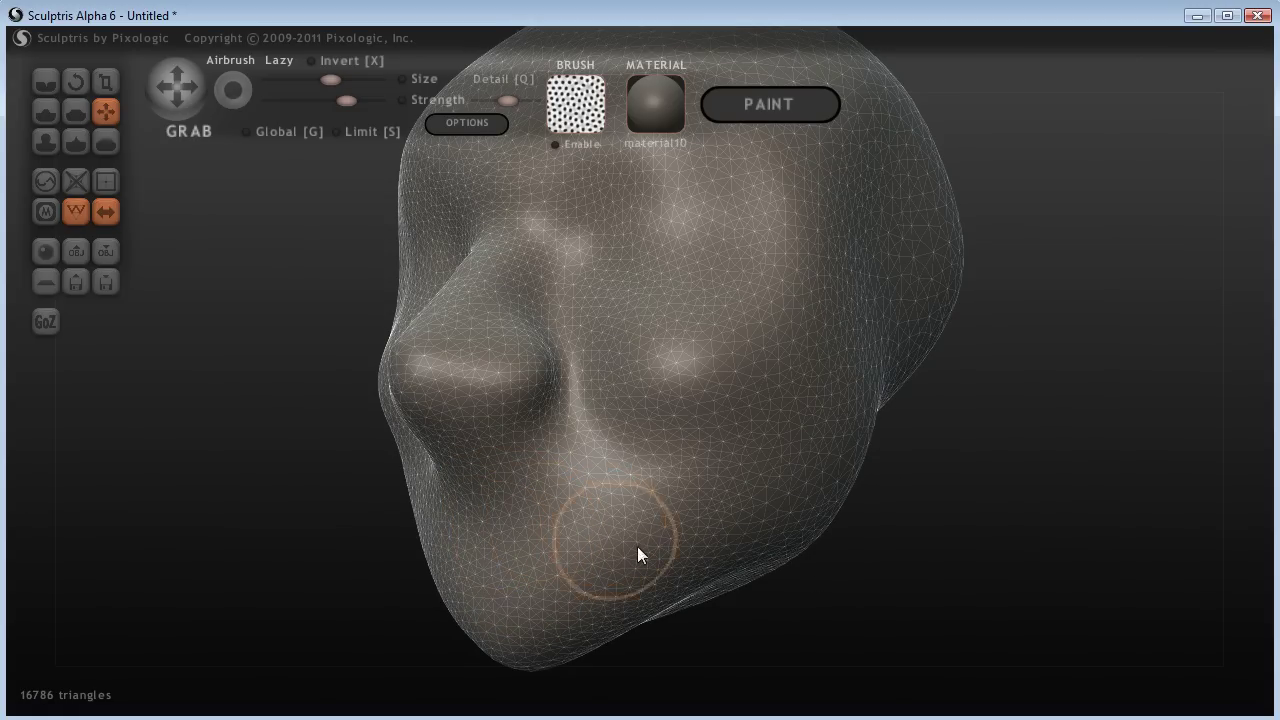
right_drag(637, 546, 883, 534)
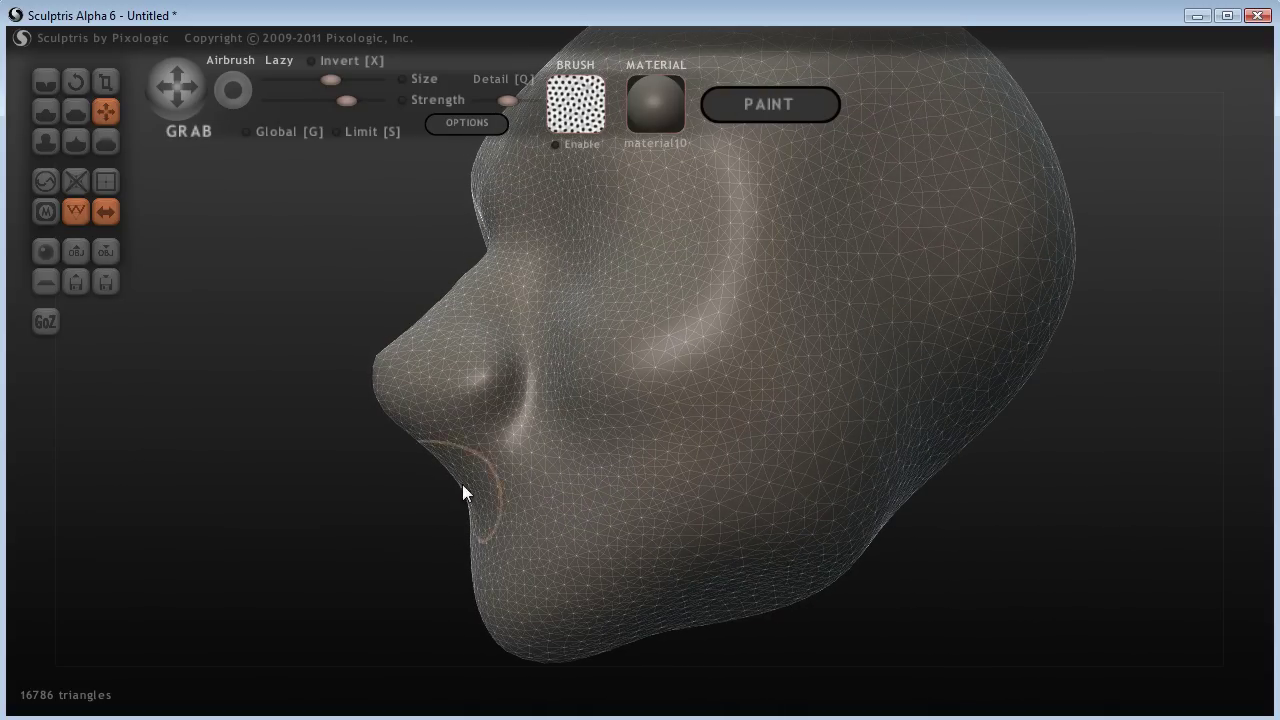
drag(462, 492, 470, 452)
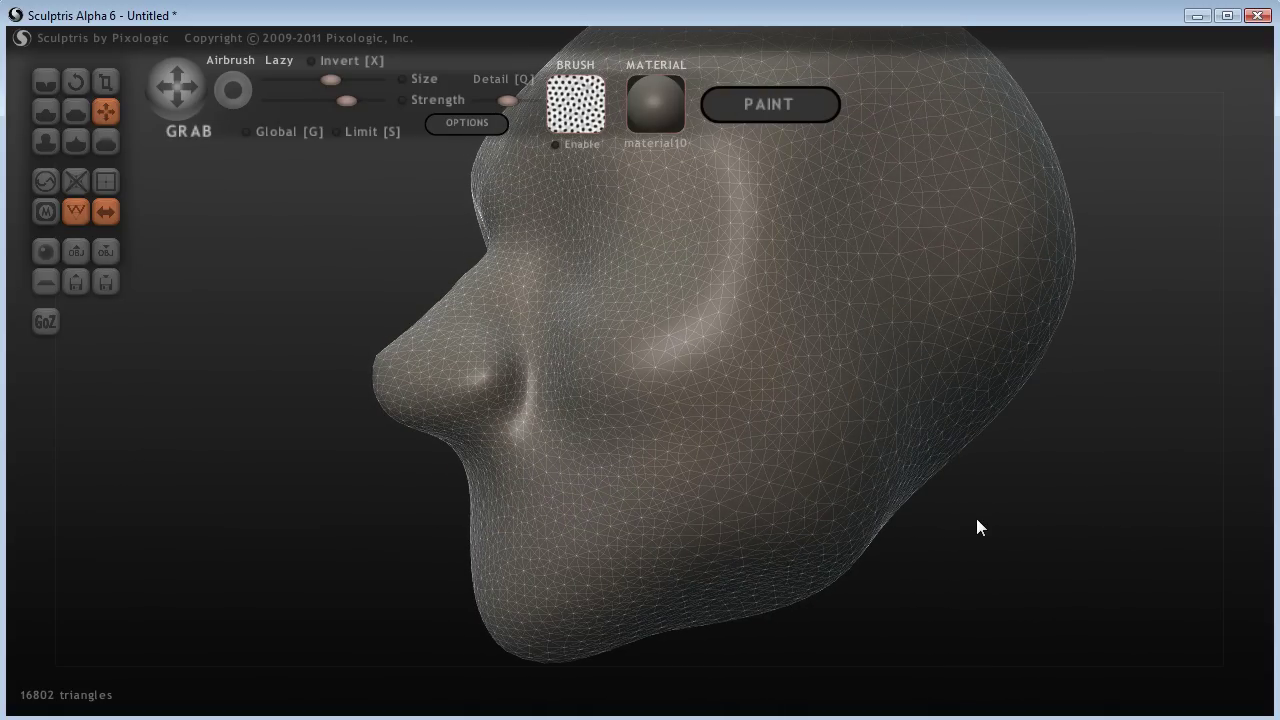
Refine the mesh around the mouth into denser triangles using a still smaller brush
right_drag(978, 527, 1072, 530)
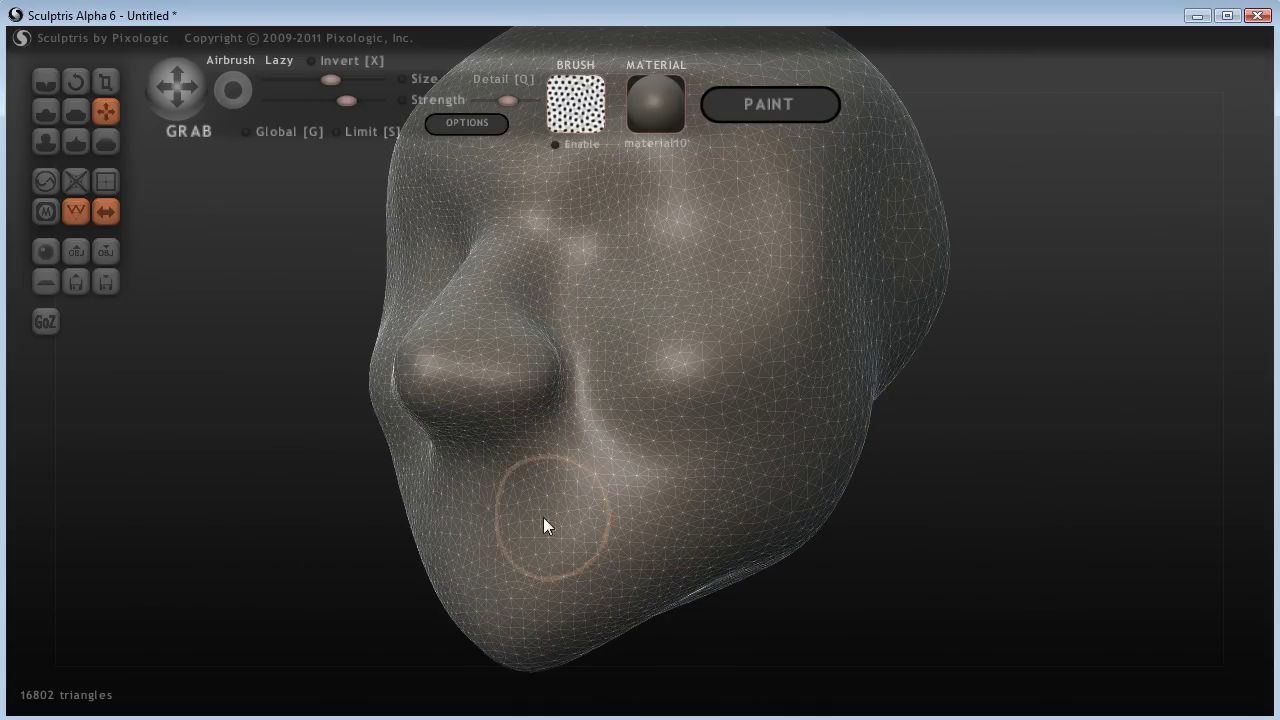
key(bracketleft)
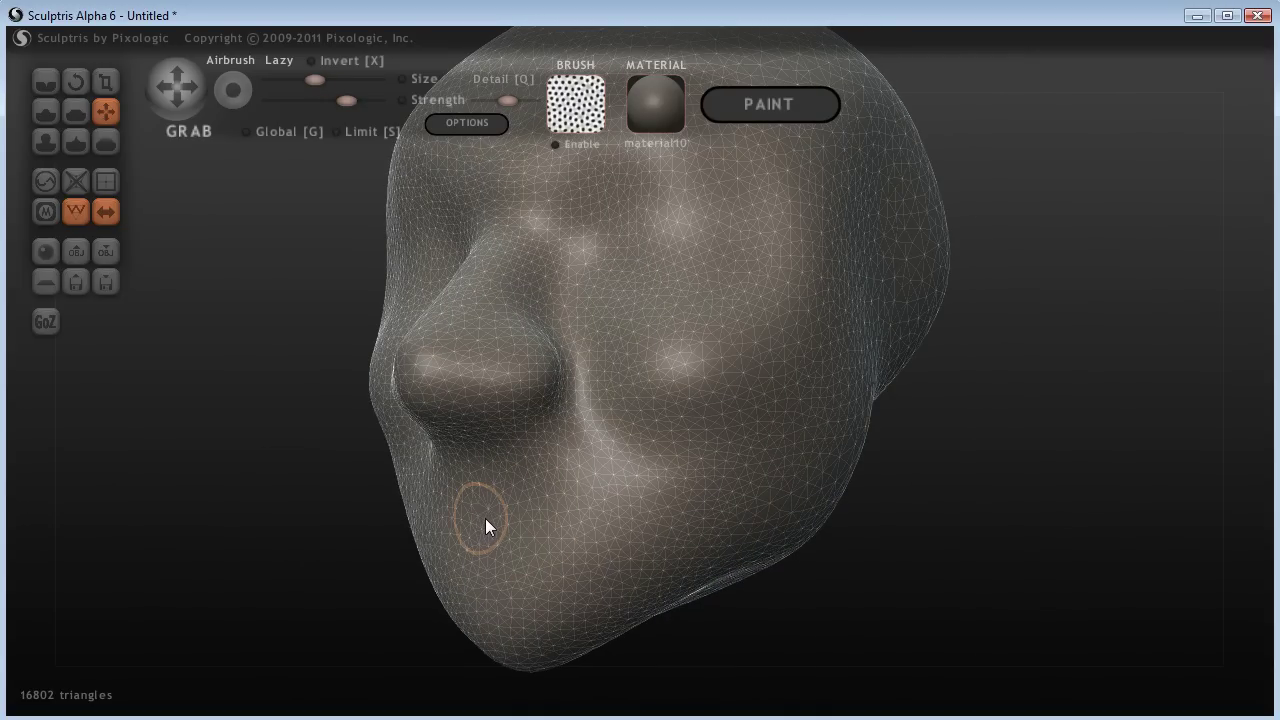
mouse_move(485, 518)
mouse_down()
mouse_move(595, 520)
mouse_move(536, 575)
mouse_move(491, 530)
mouse_up()
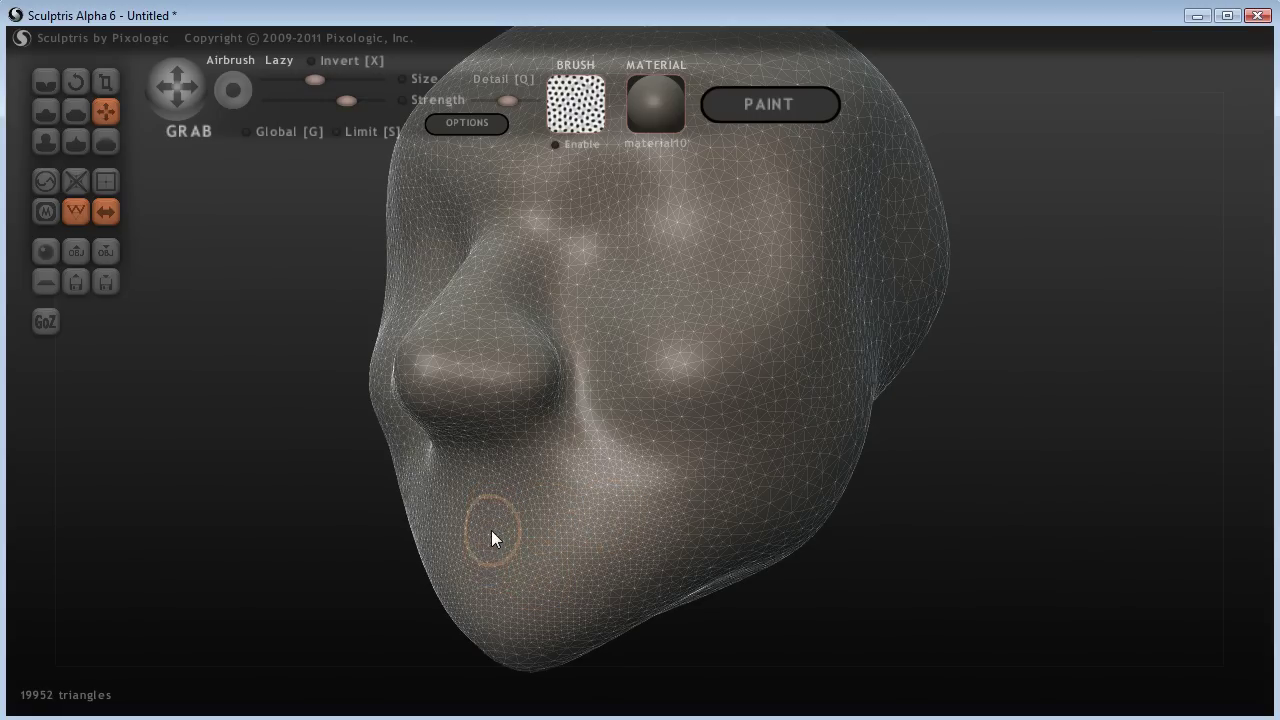
right_drag(604, 557, 709, 581)
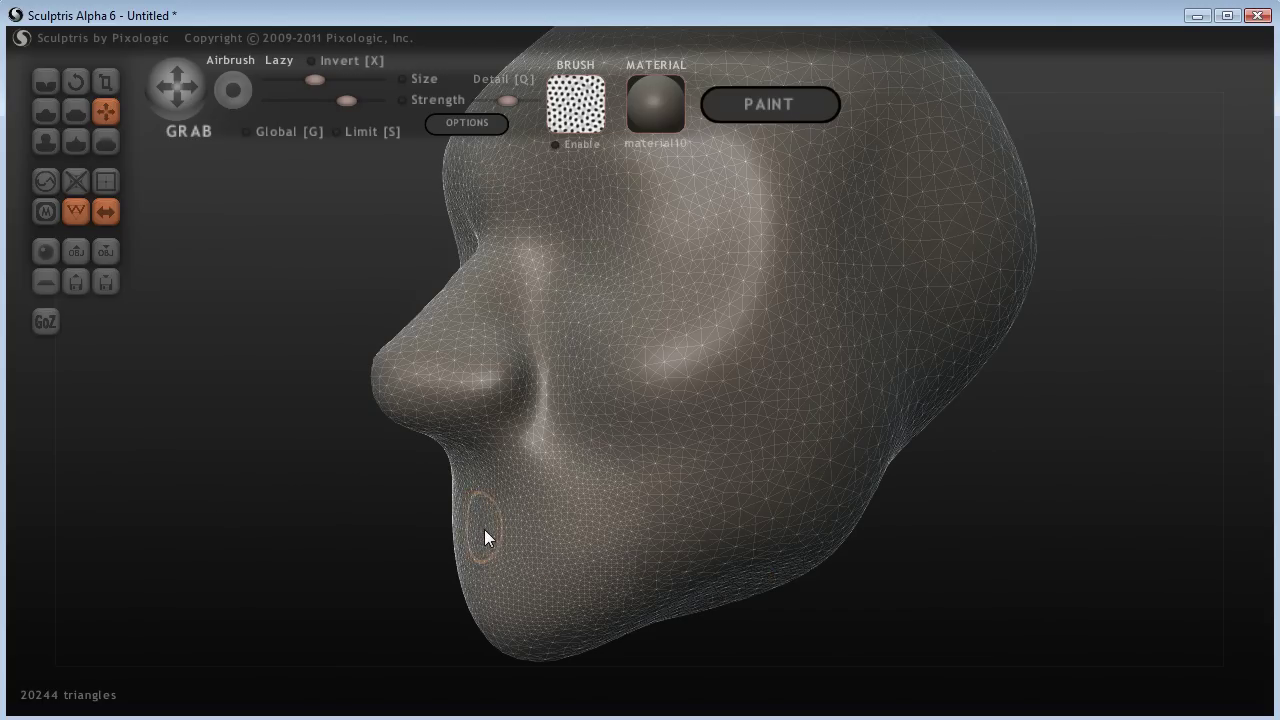
mouse_move(857, 557)
right_down()
mouse_move(977, 580)
mouse_move(960, 574)
right_up()
Mask a horizontal strip across the face below the nose to mark out the mouth
key(m)
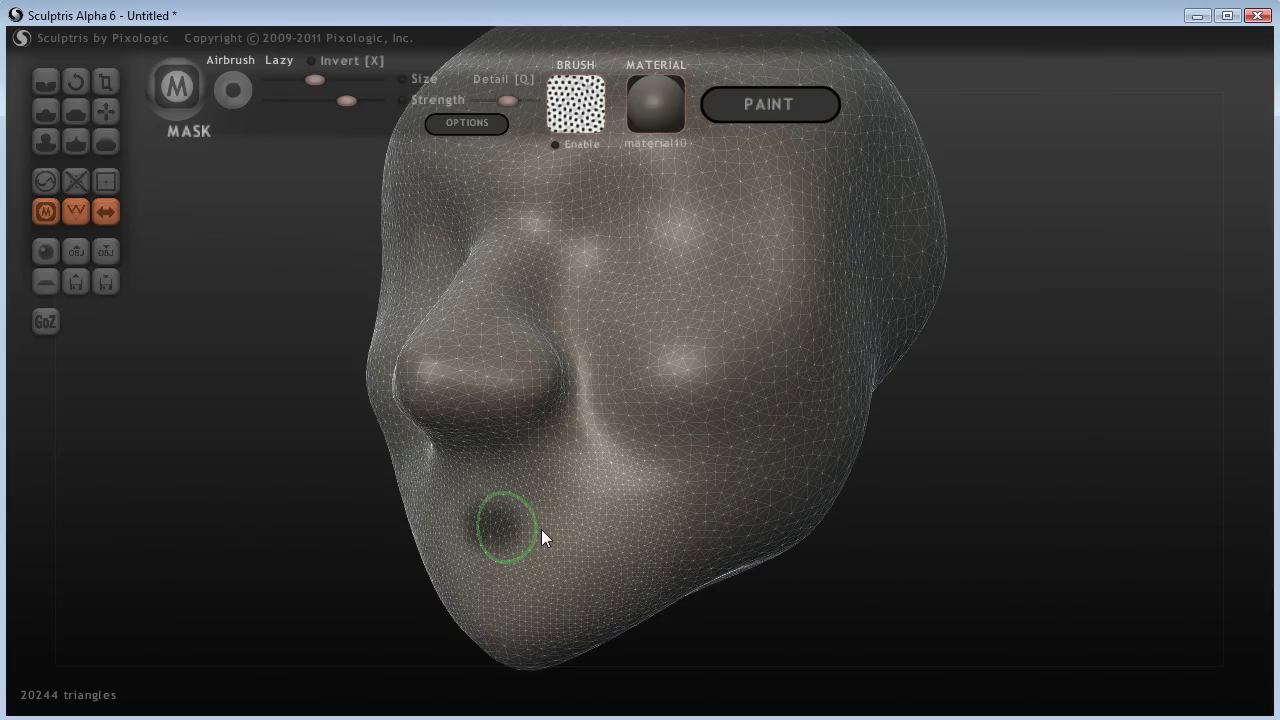
key(m)
ctrl+drag(540, 528, 592, 524)
ctrl+click(506, 523)
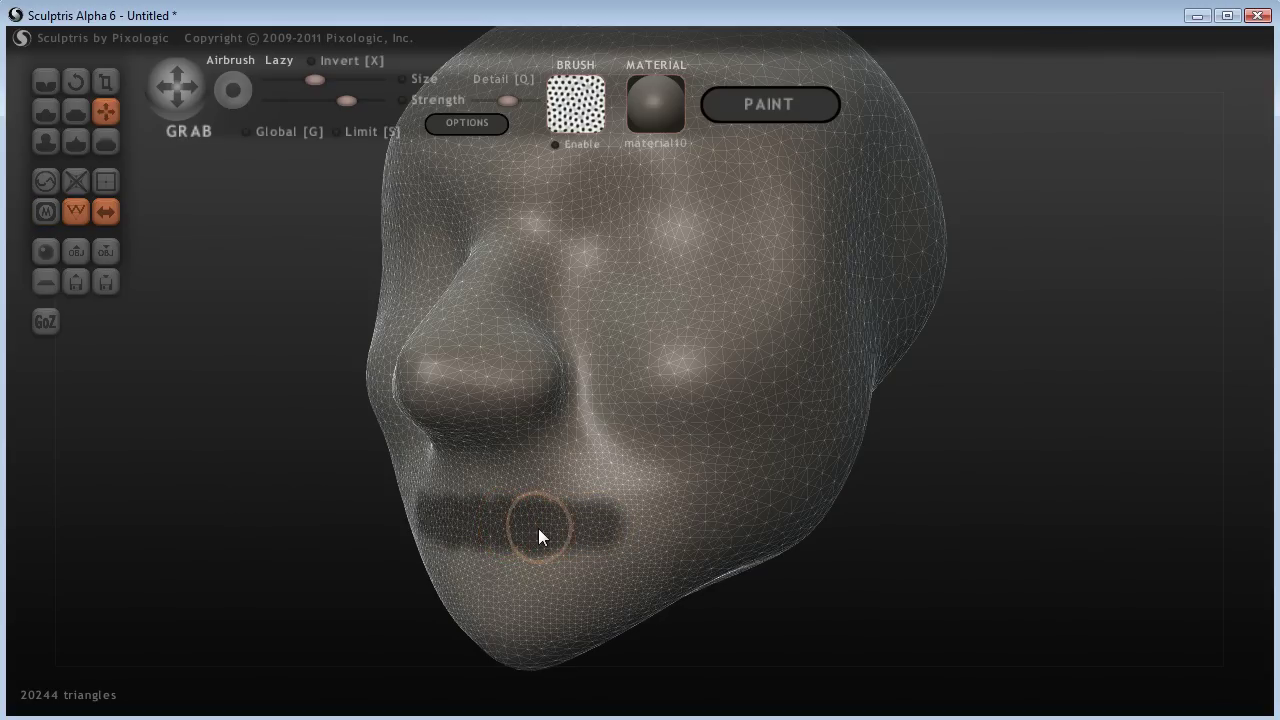
drag(958, 531, 926, 529)
right_drag(926, 538, 1010, 532)
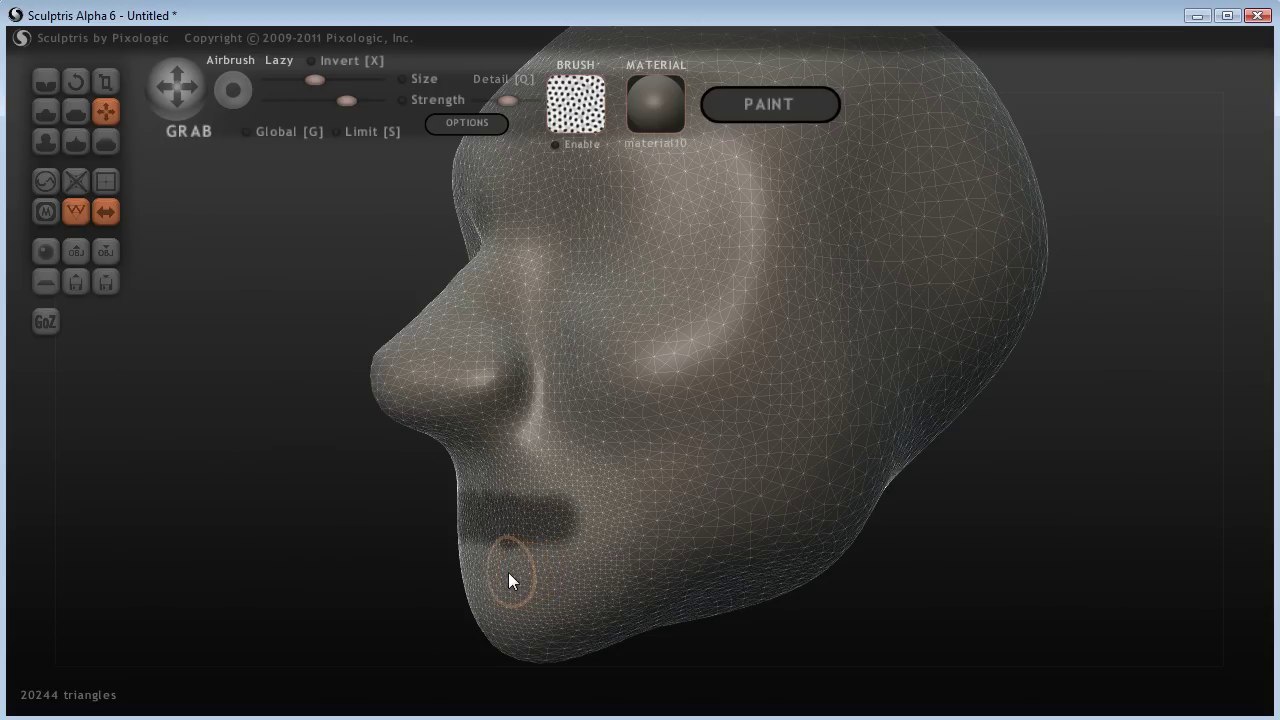
Trim the mouth mask's upper and lower edges so that it tapers toward the corner like a closed mouth
key(m)
key(g)
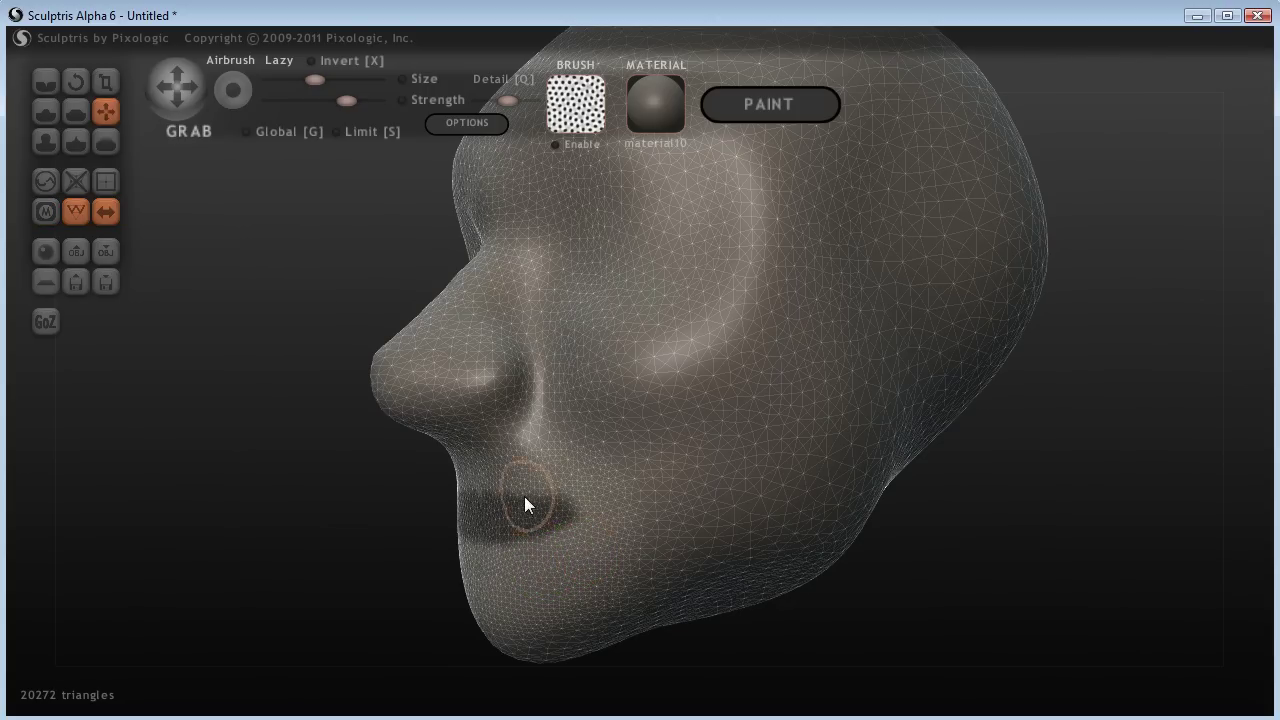
drag(531, 469, 482, 483)
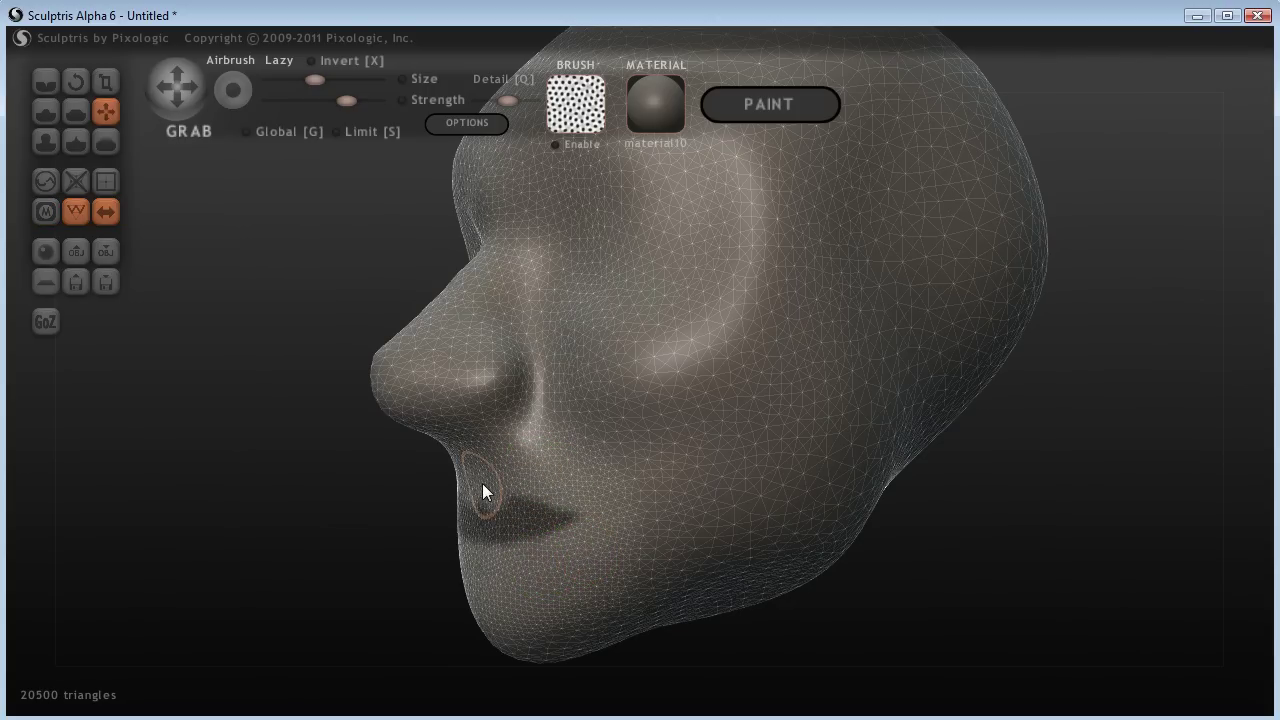
key(m)
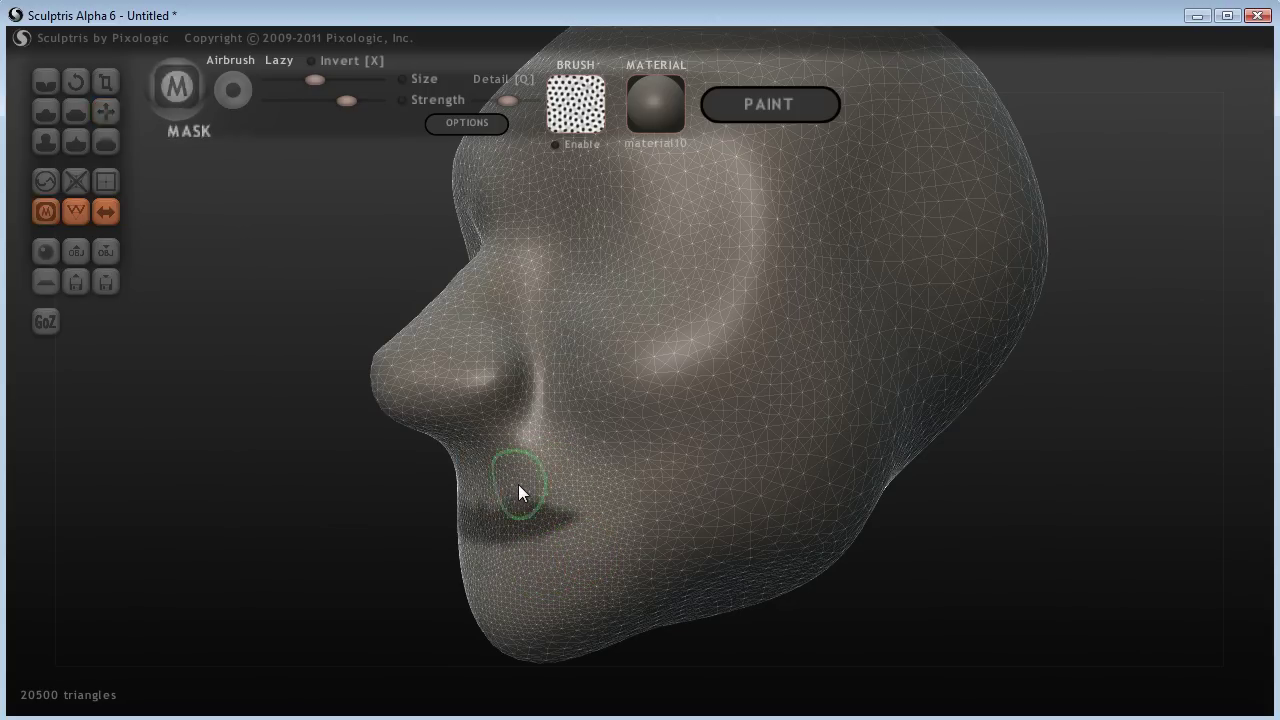
key(g)
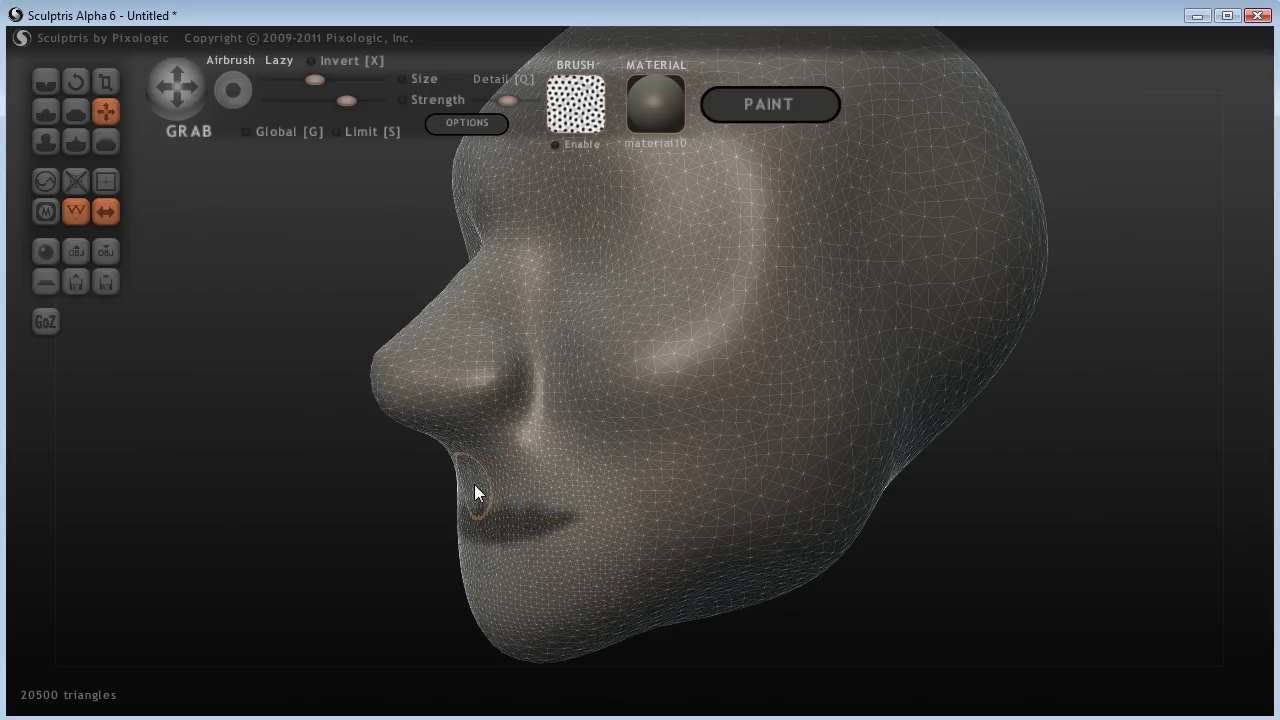
key(m)
key(g)
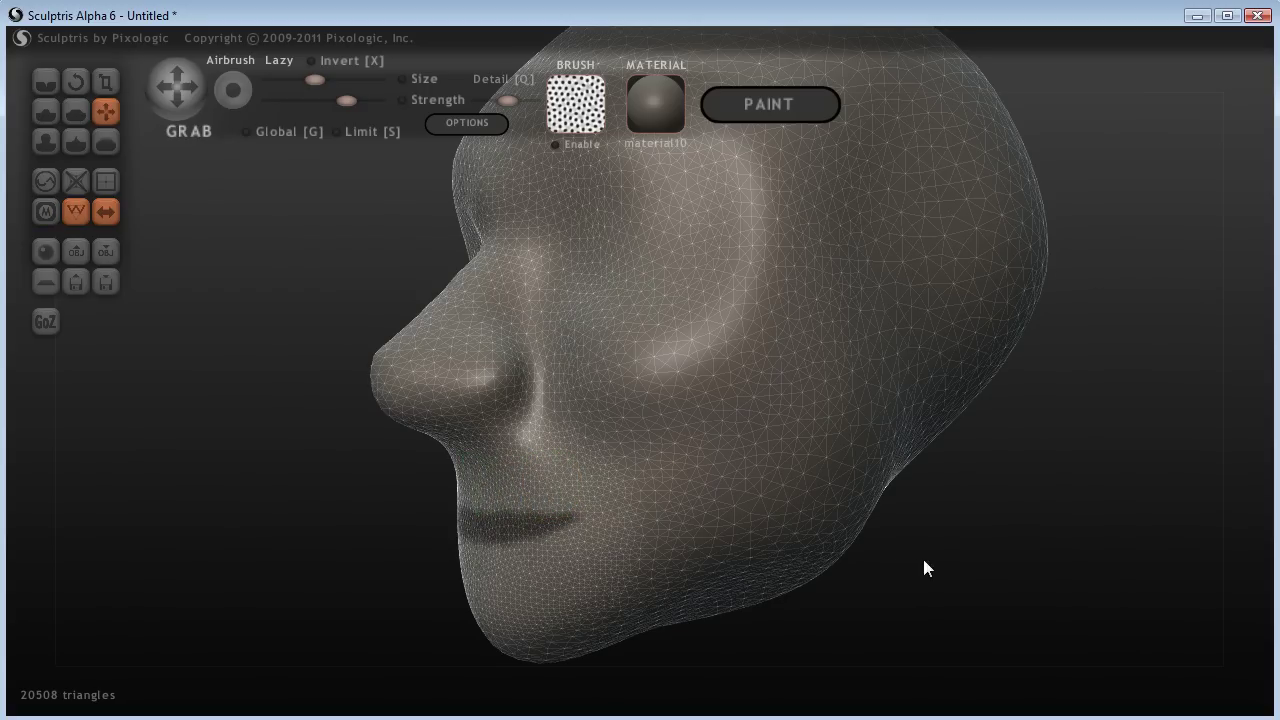
mouse_move(924, 568)
mouse_down()
mouse_move(820, 560)
mouse_move(934, 572)
mouse_up()
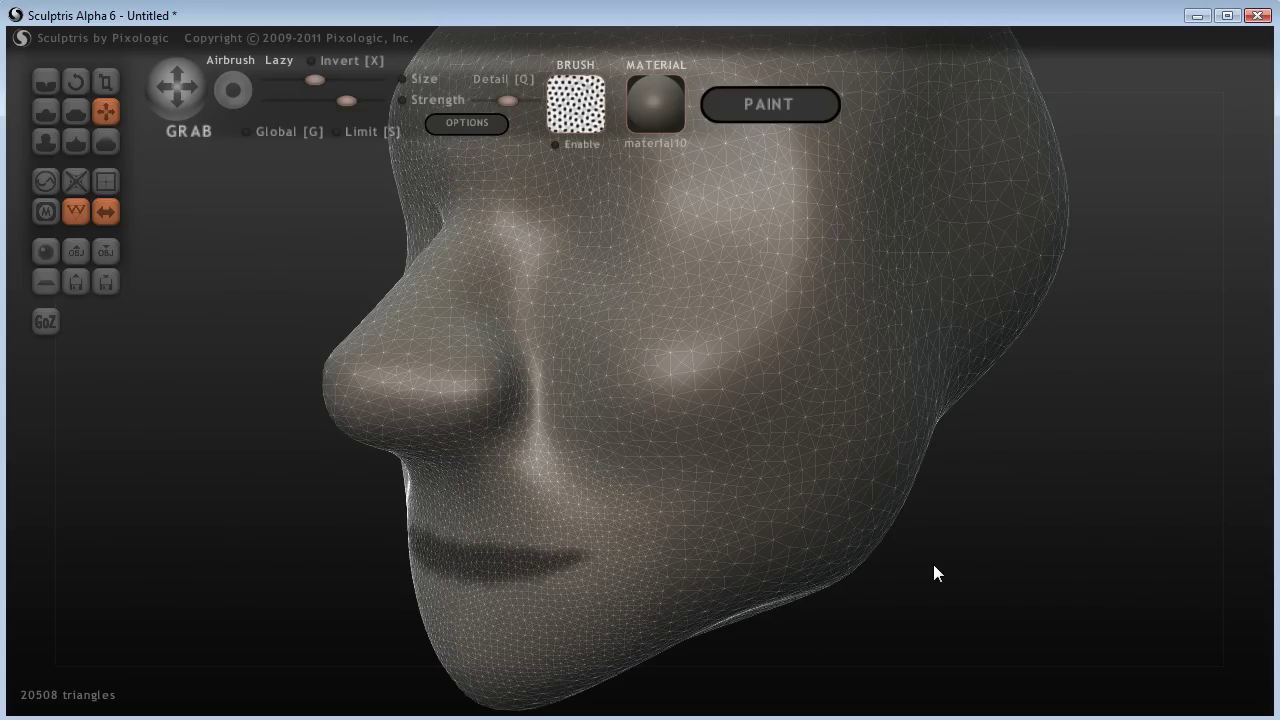
Lower the brush strength and soften the surface above the mouth and the edges of the mouth mask
mouse_move(934, 566)
mouse_down()
mouse_move(1014, 549)
mouse_move(980, 526)
mouse_move(865, 534)
mouse_move(996, 535)
mouse_move(934, 540)
mouse_move(946, 541)
mouse_move(560, 435)
mouse_up()
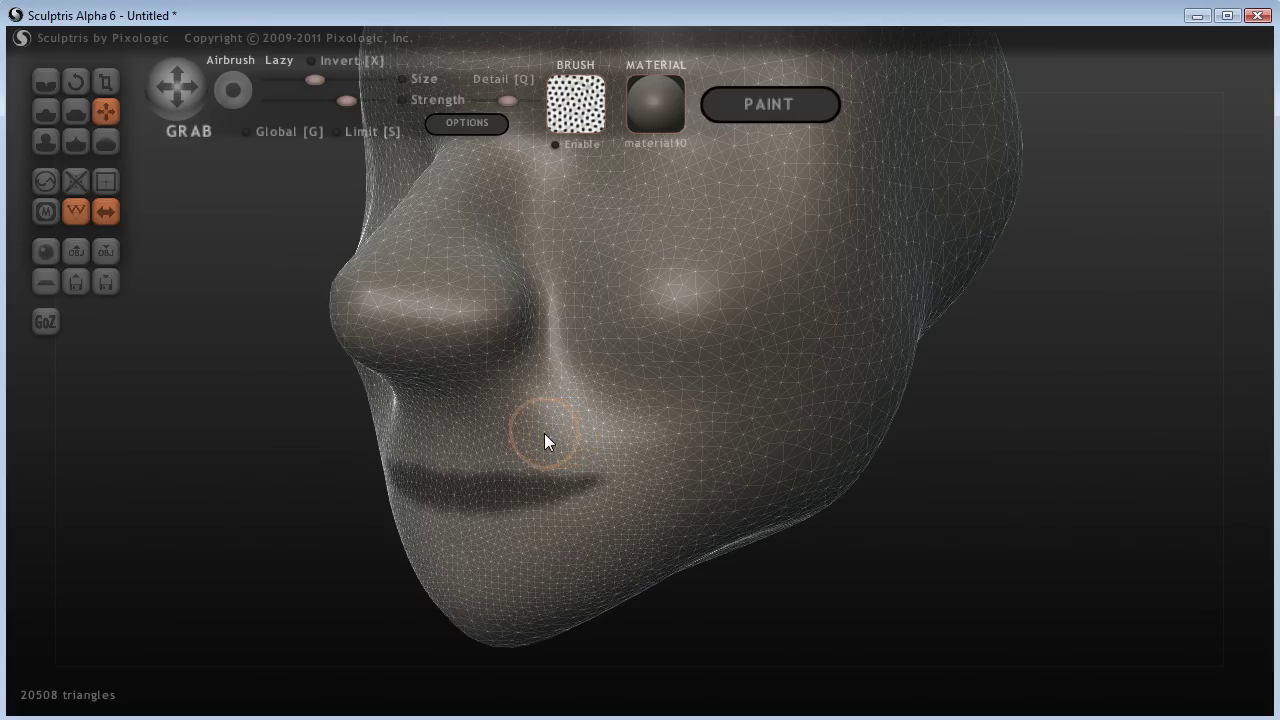
drag(345, 101, 299, 101)
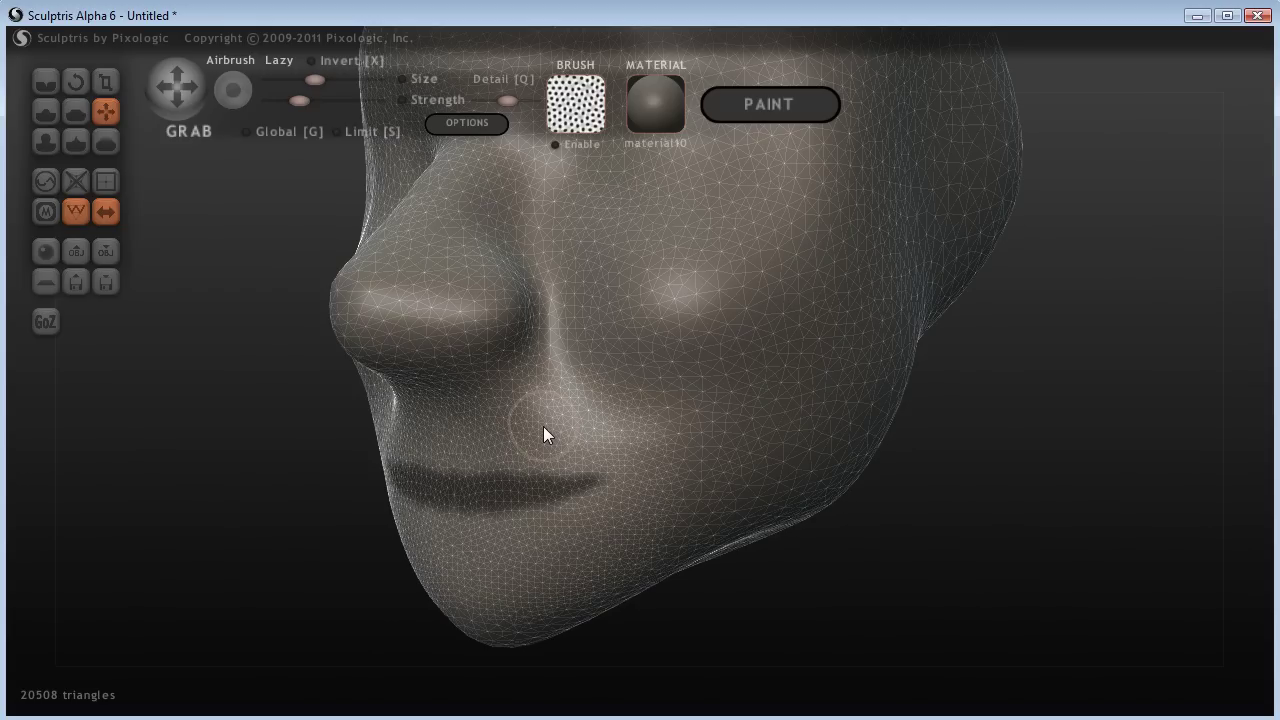
mouse_move(457, 477)
mouse_down()
mouse_move(603, 483)
mouse_move(466, 491)
mouse_up()
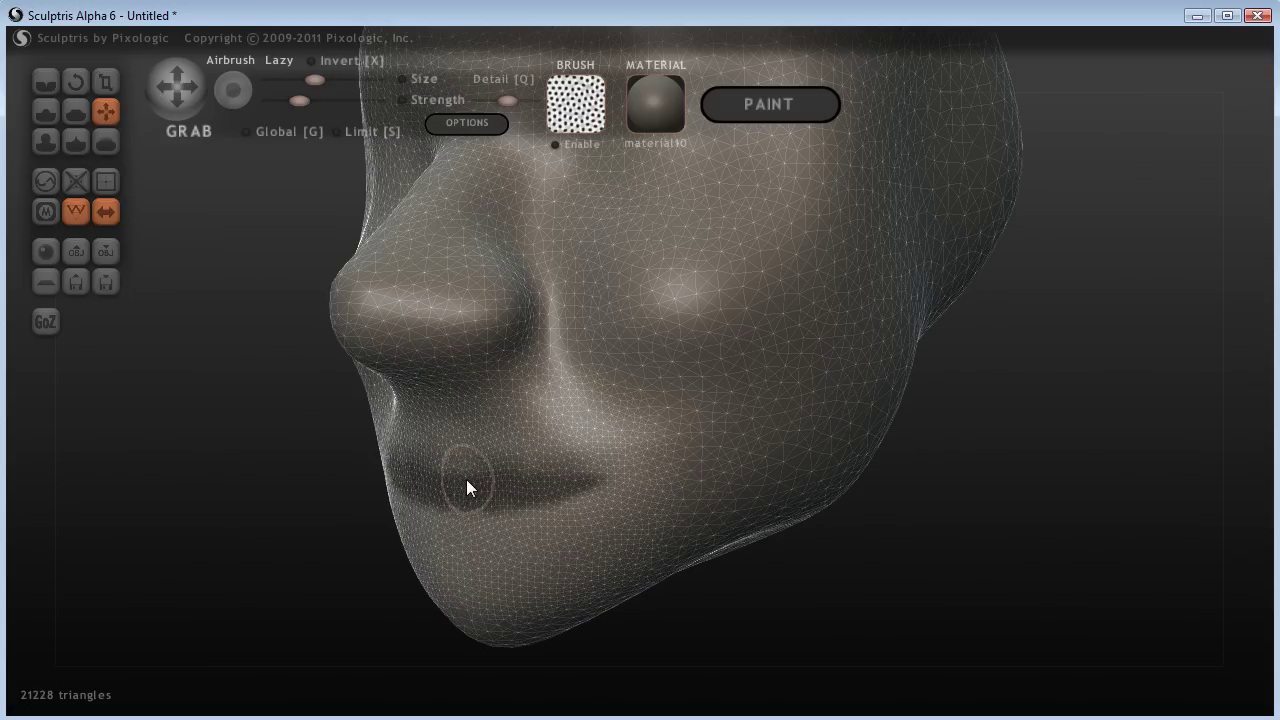
ctrl+click(465, 509)
ctrl+click(519, 508)
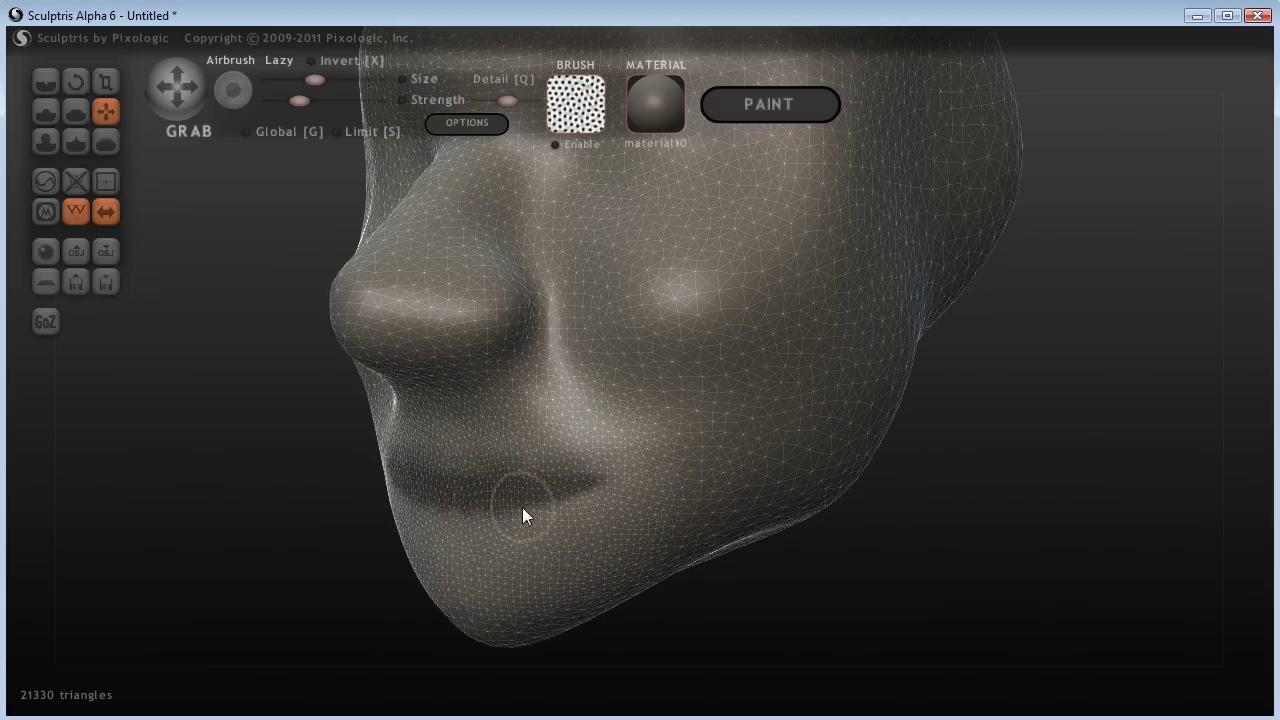
Soften the mouth mask's lower edge, invert the mask and push the mouth area into the head with a larger, stronger Grab brush
mouse_move(537, 505)
mouse_down()
mouse_move(594, 490)
mouse_move(460, 475)
mouse_up()
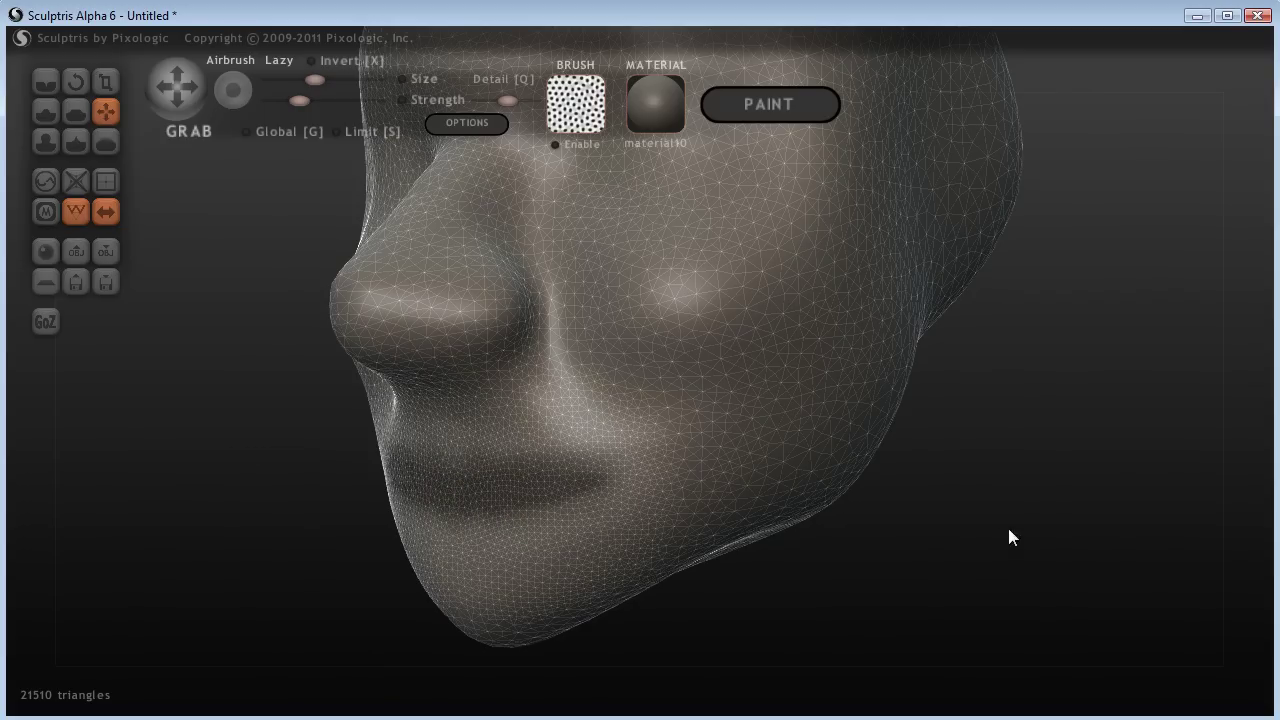
drag(1008, 532, 897, 530)
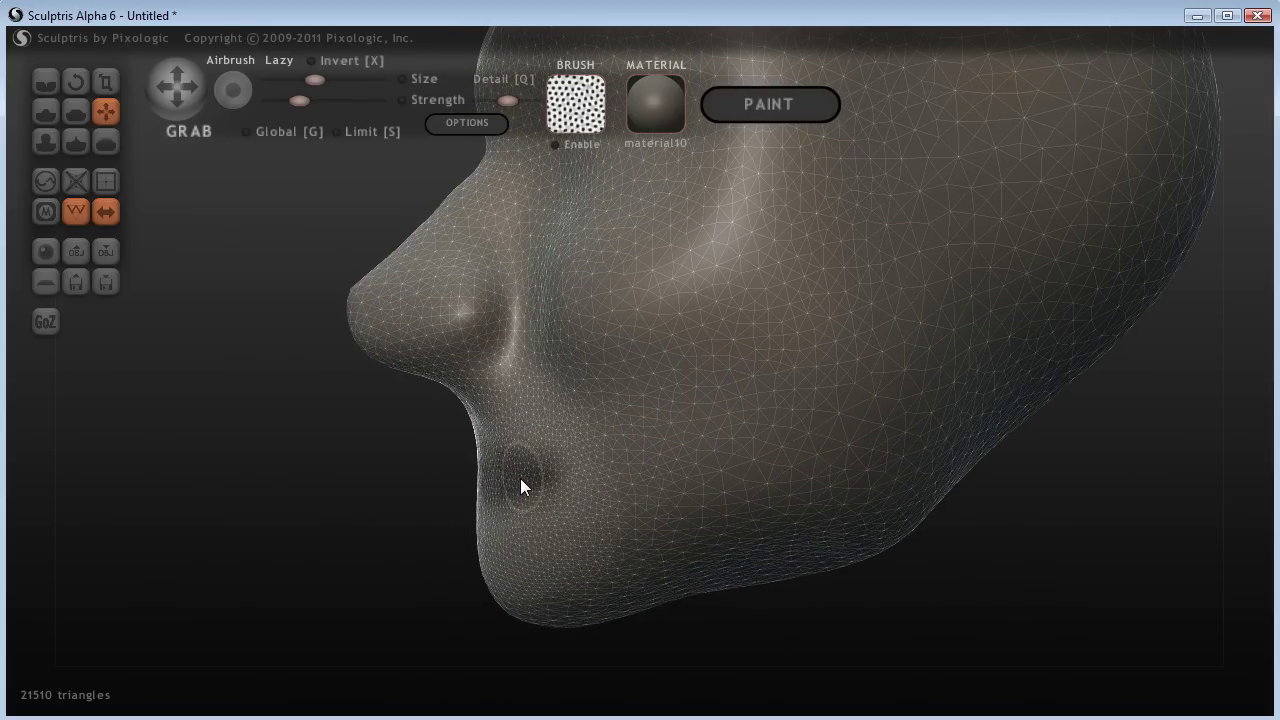
scroll(520, 478, up, 3)
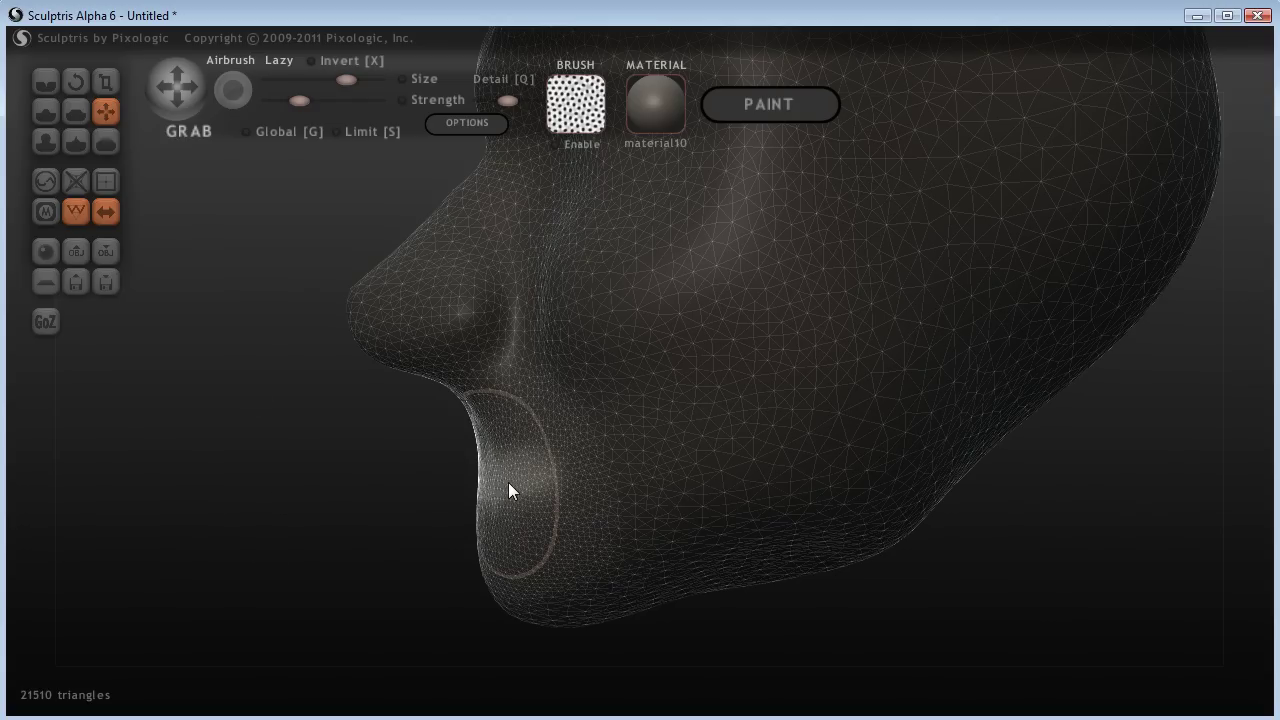
mouse_move(508, 482)
mouse_down()
mouse_move(578, 472)
mouse_move(500, 472)
mouse_up()
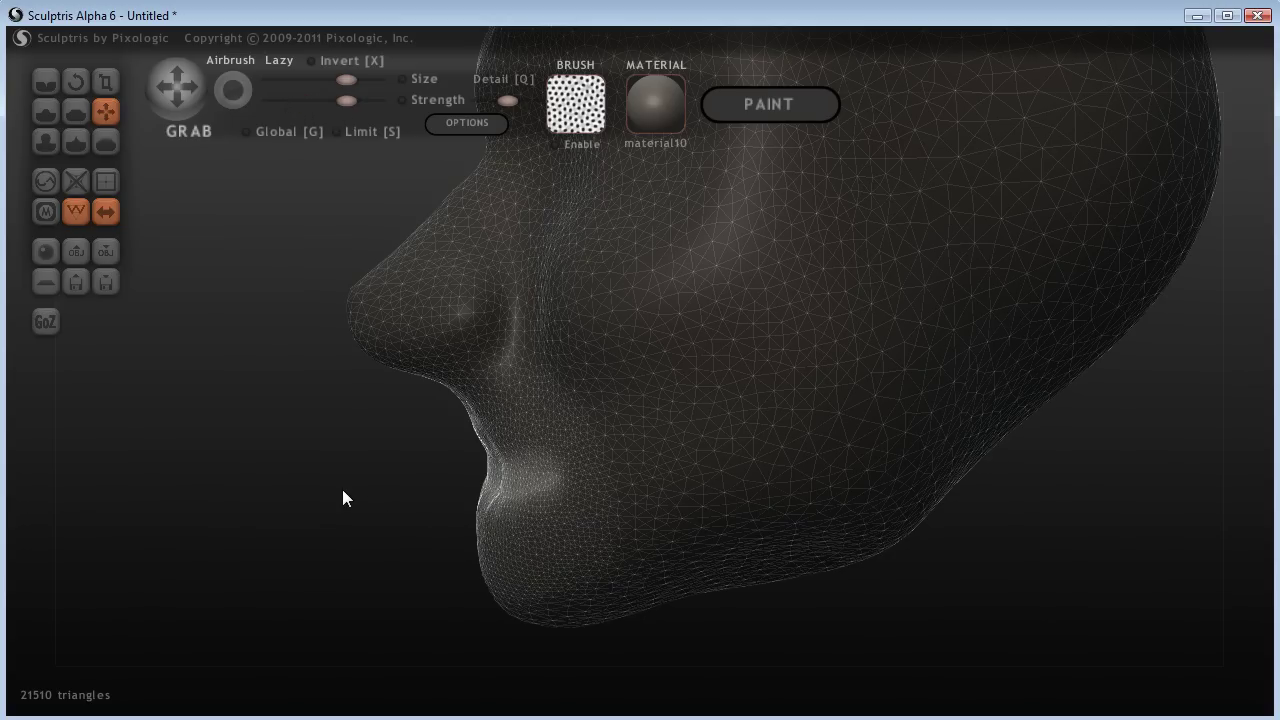
key(shift+bracketright)
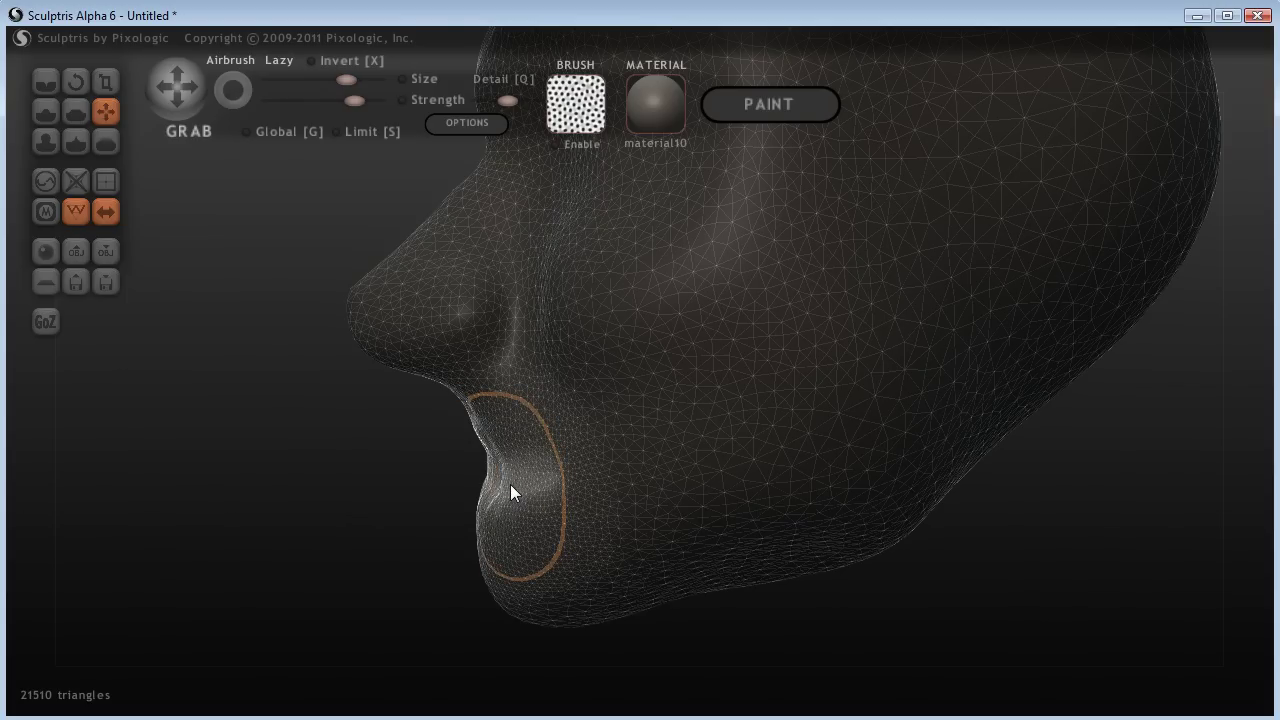
mouse_move(510, 484)
mouse_down()
mouse_move(585, 484)
mouse_move(531, 485)
mouse_move(568, 482)
mouse_up()
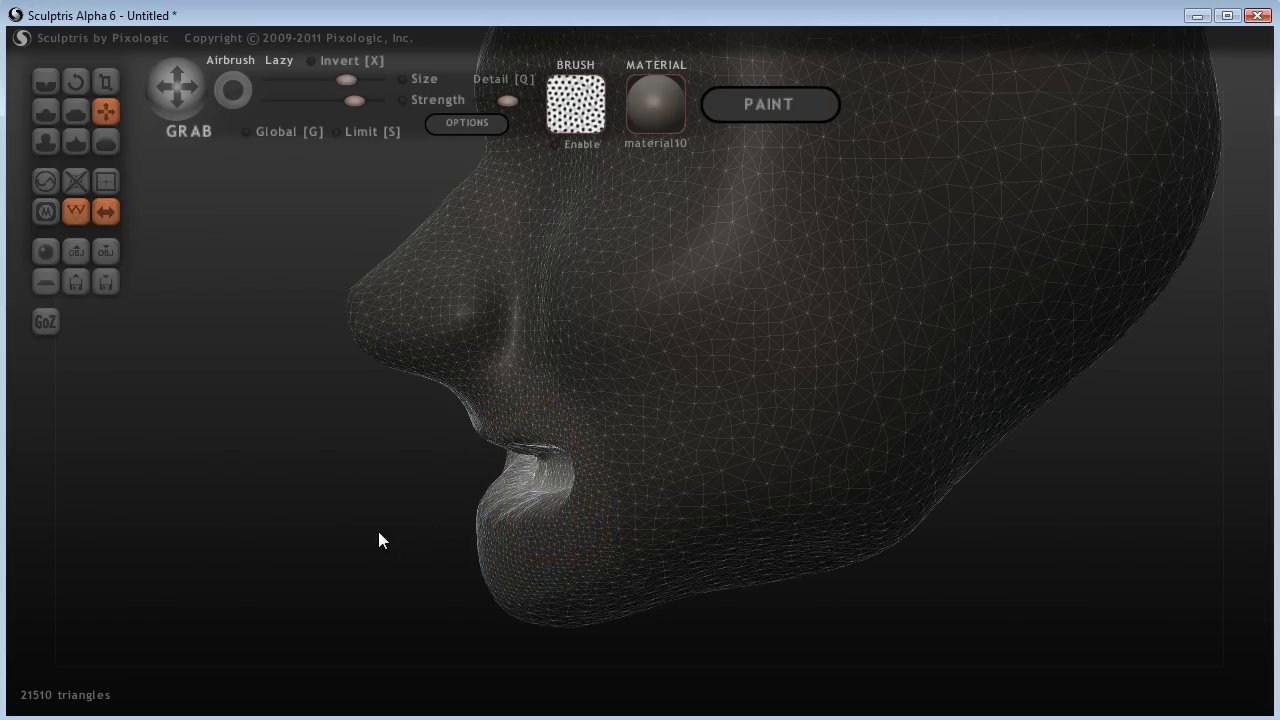
Push the corners of the mouth deeper into the face with Grab and clear the mask
drag(378, 531, 863, 529)
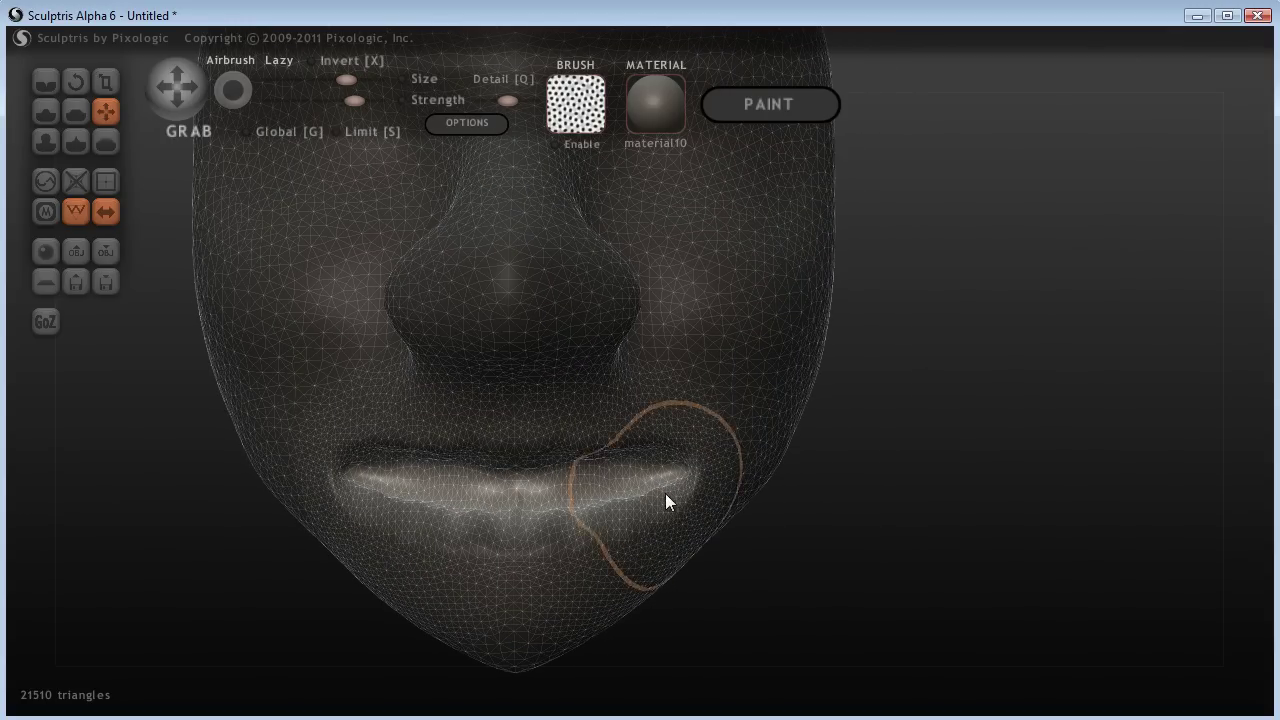
drag(676, 480, 620, 478)
drag(892, 490, 762, 487)
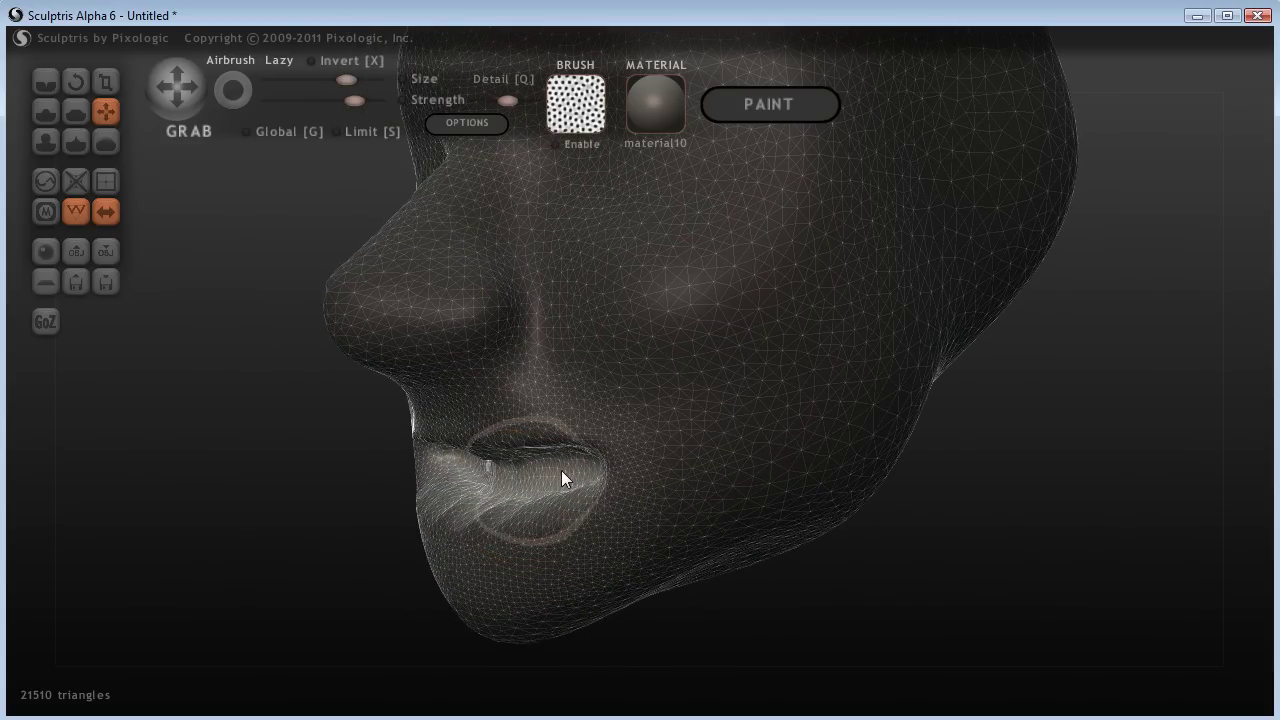
right_drag(562, 468, 871, 560)
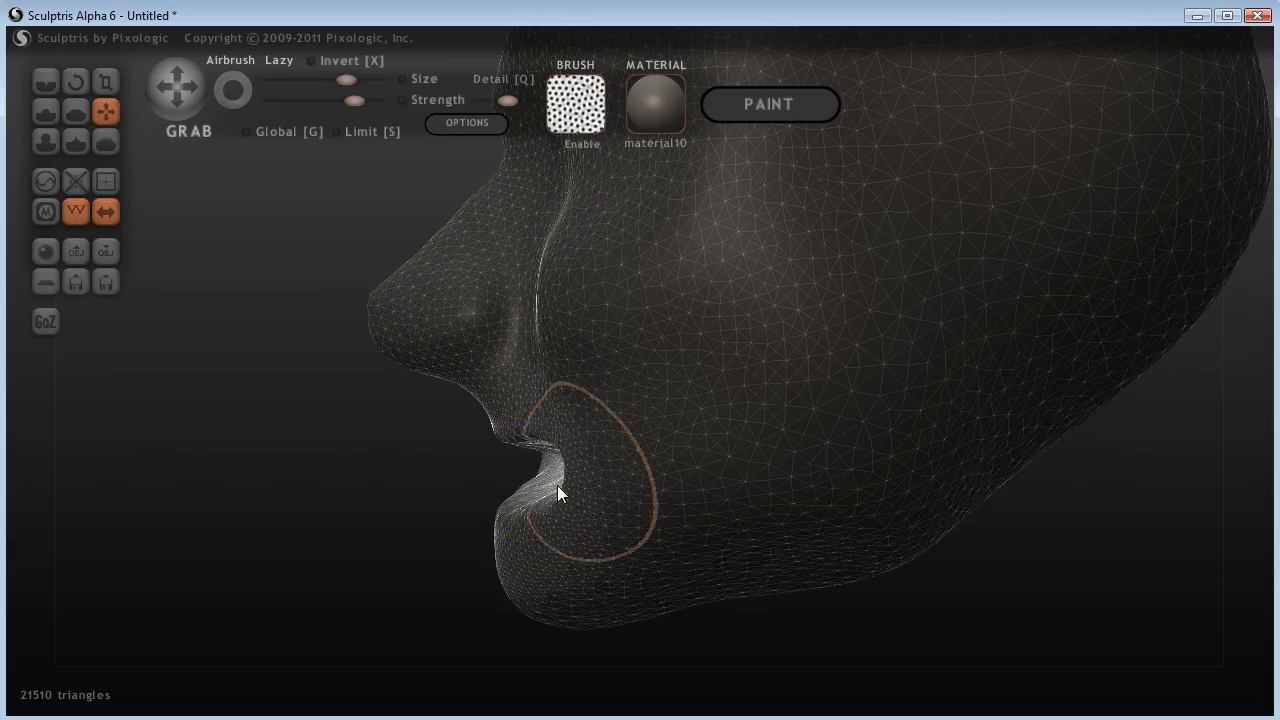
mouse_move(560, 494)
right_down()
mouse_move(409, 563)
mouse_move(573, 572)
mouse_move(690, 558)
right_up()
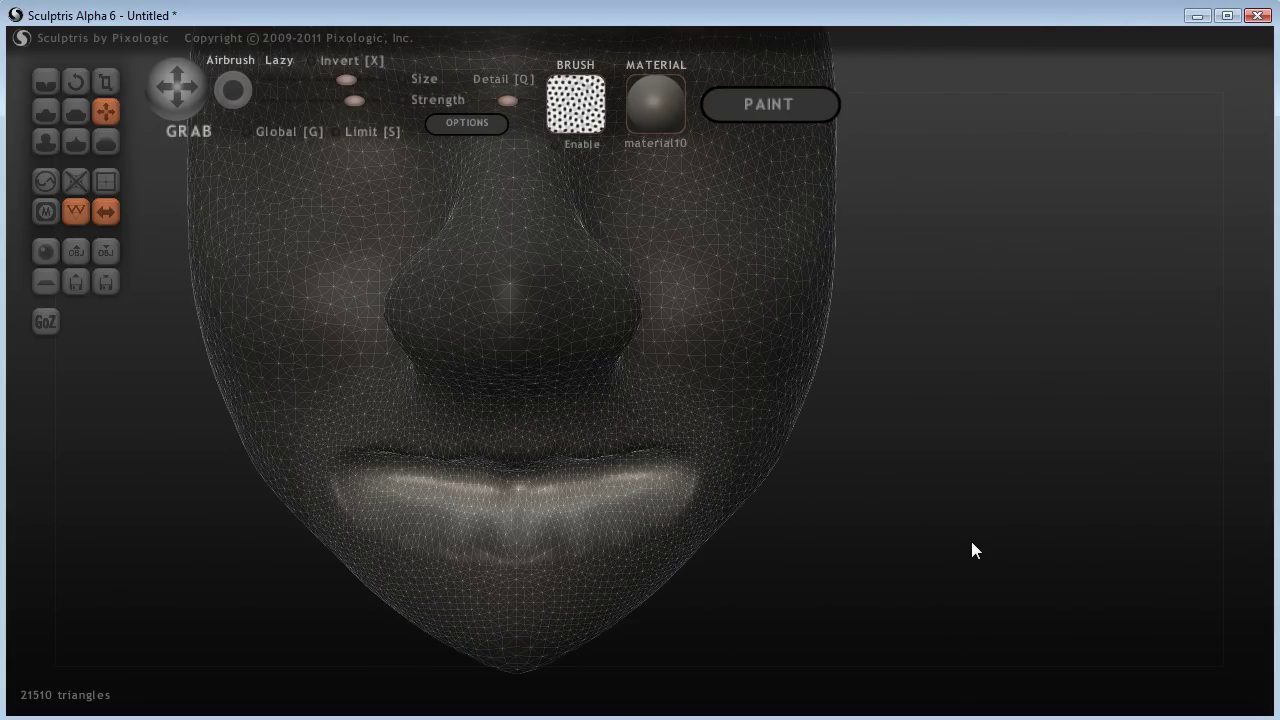
right_drag(971, 542, 855, 560)
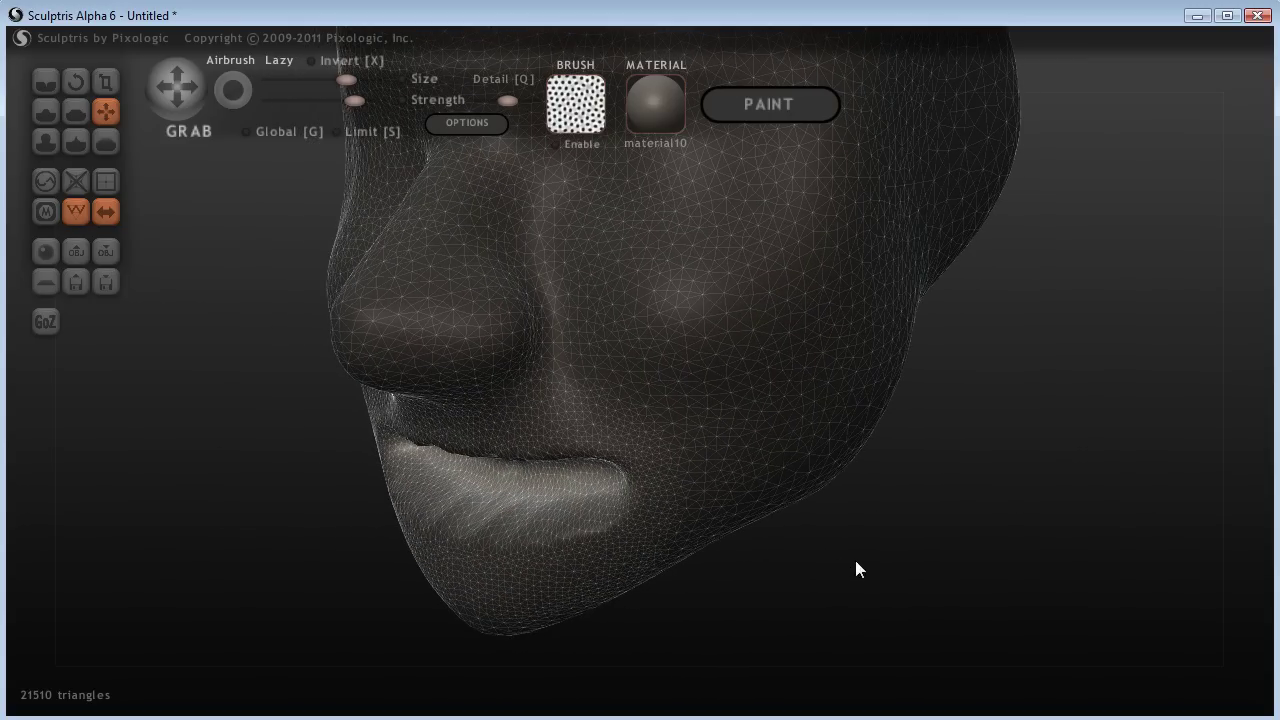
ctrl+click(997, 475)
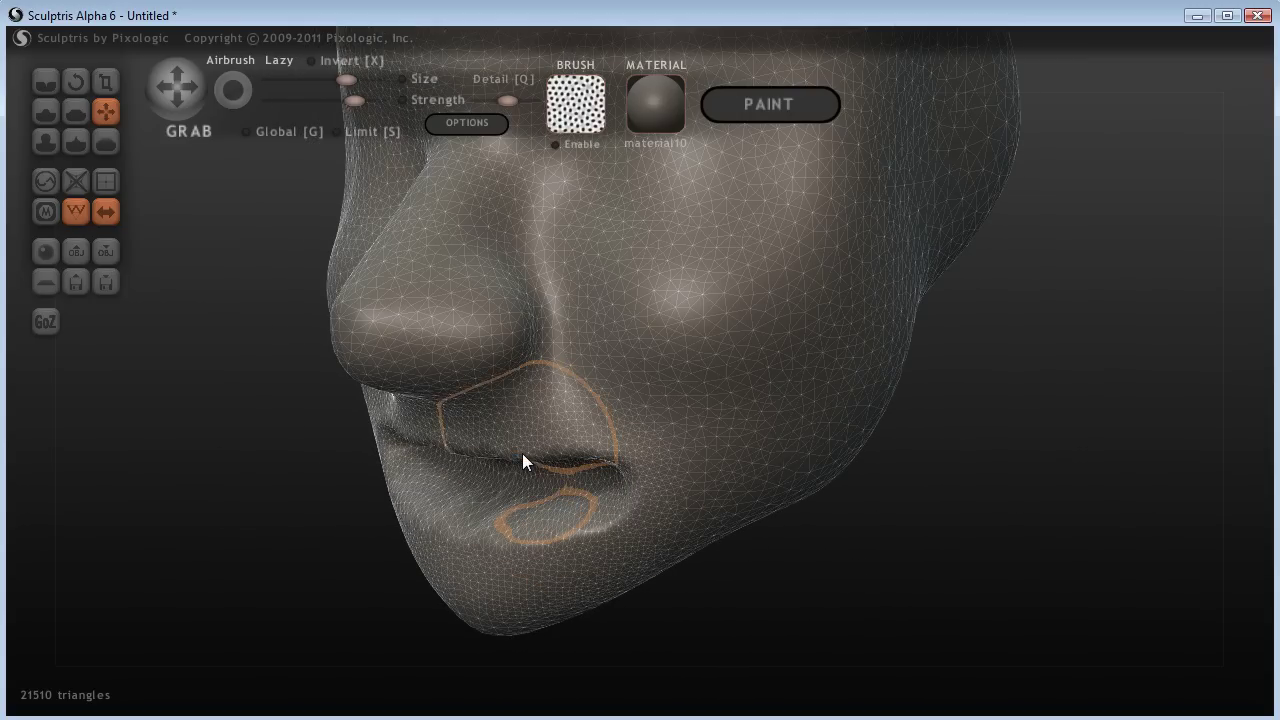
Reshape the recess beneath the mouth's upper edge with Grab, undoing unwanted pulls
drag(522, 453, 516, 462)
key(ctrl+z)
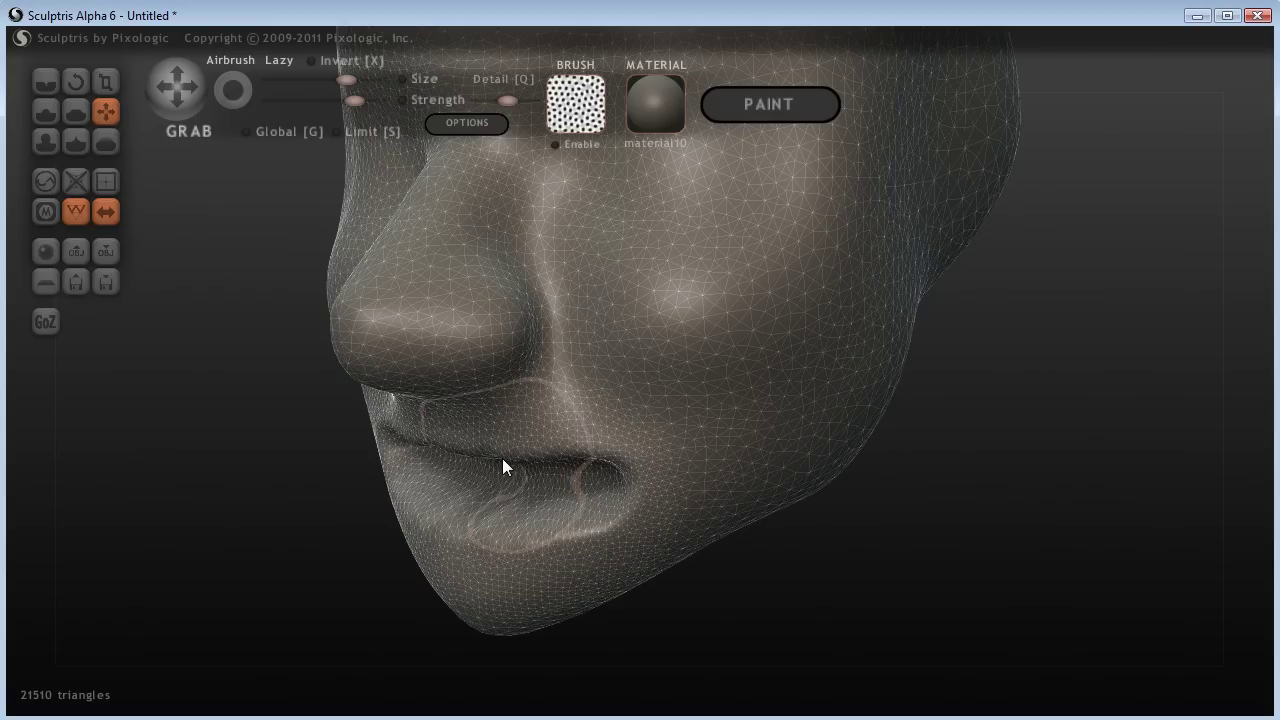
mouse_move(503, 466)
mouse_down()
mouse_move(454, 460)
mouse_move(523, 529)
mouse_move(555, 528)
mouse_move(505, 458)
mouse_up()
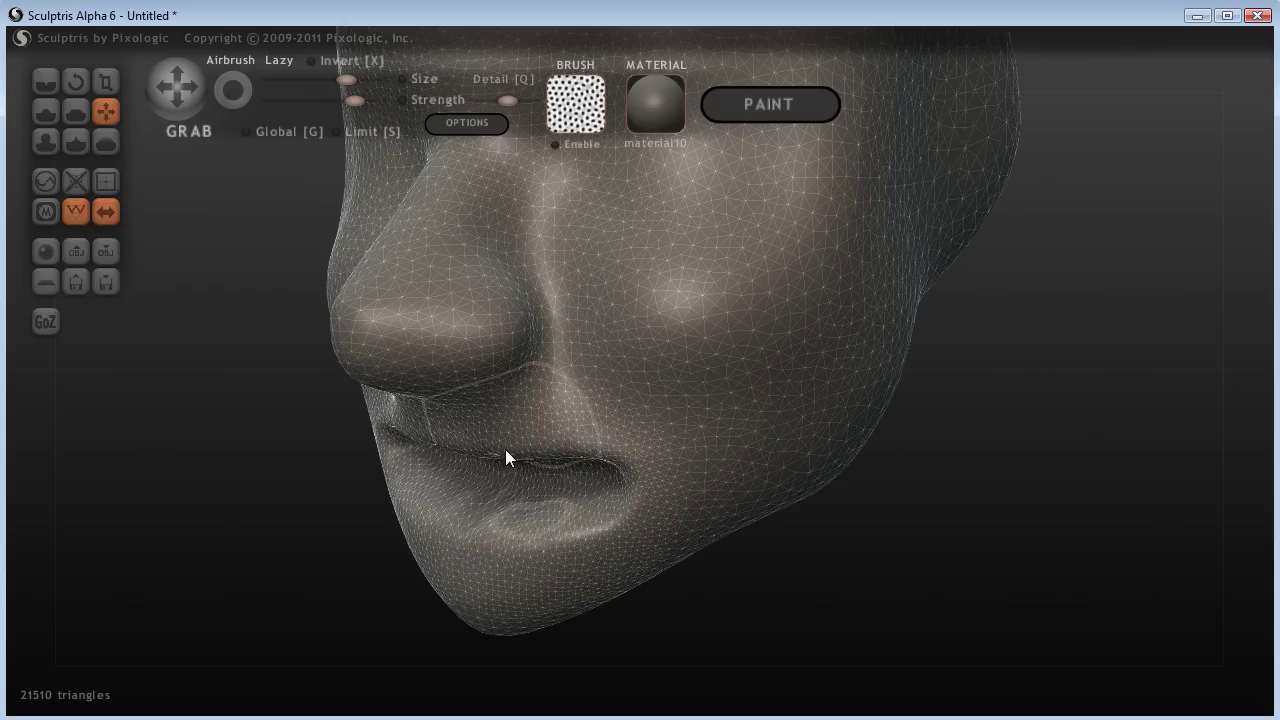
drag(835, 511, 1100, 508)
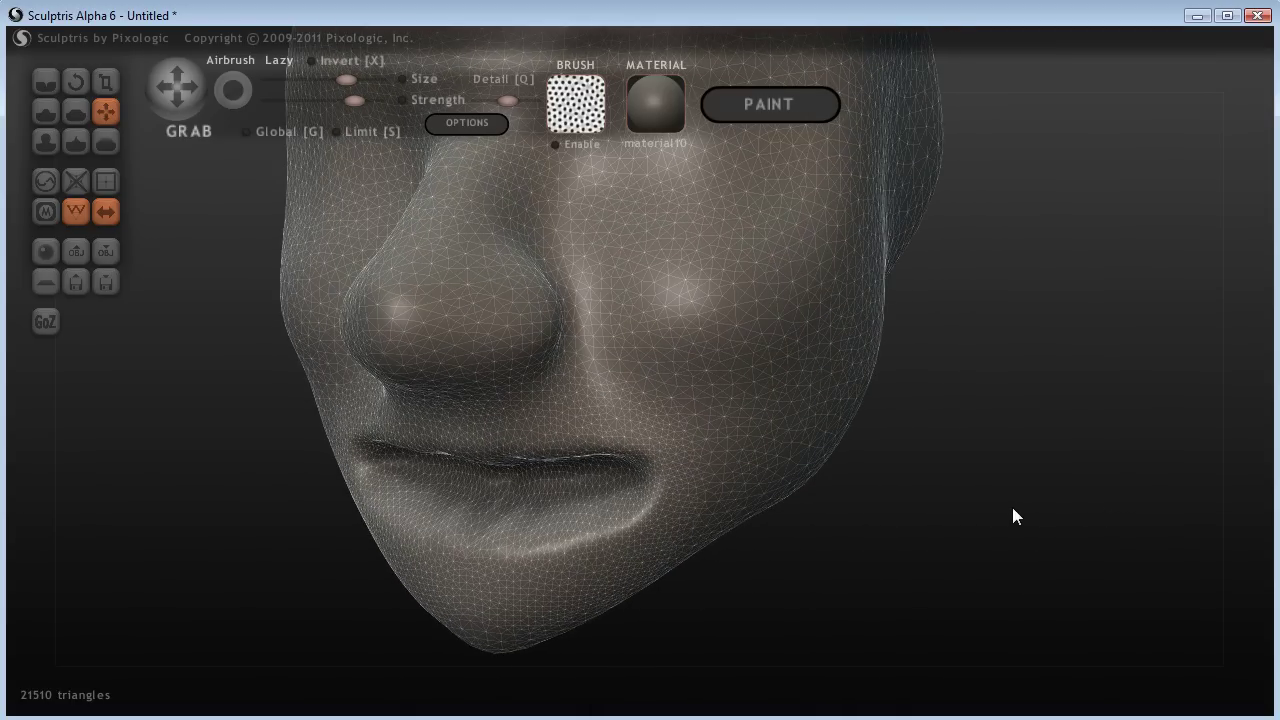
drag(1012, 516, 957, 537)
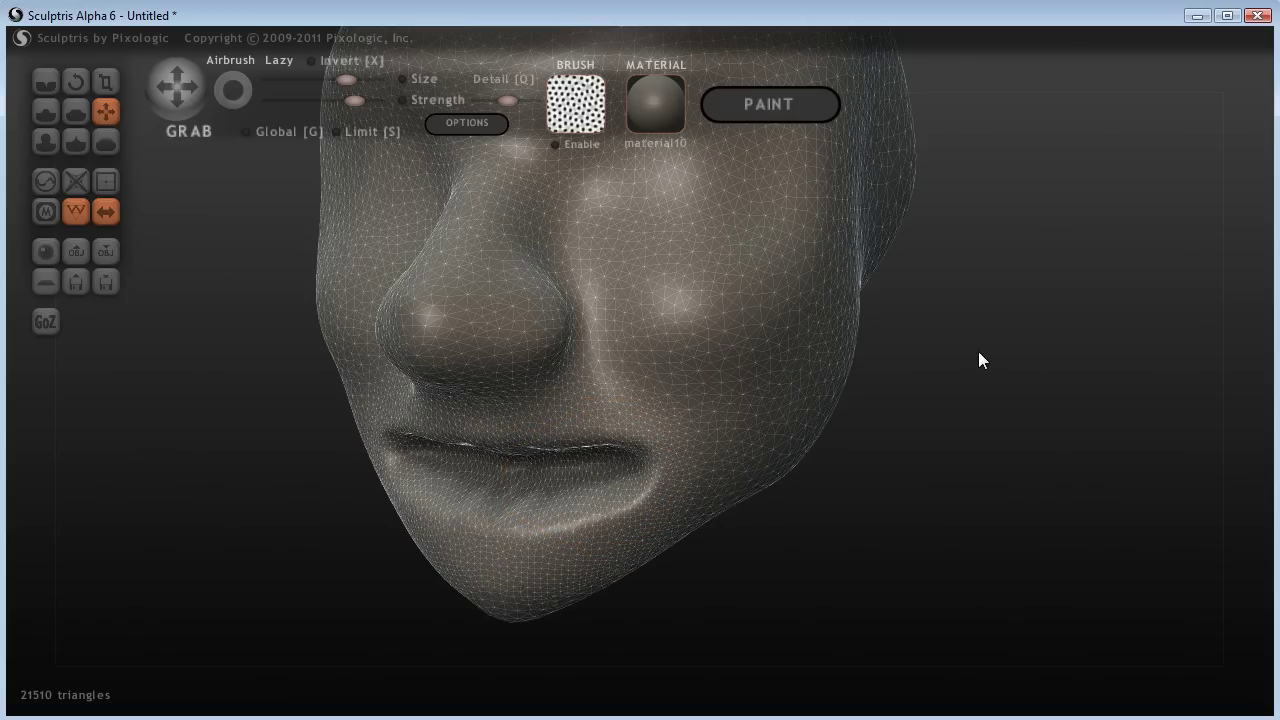
key(ctrl+z)
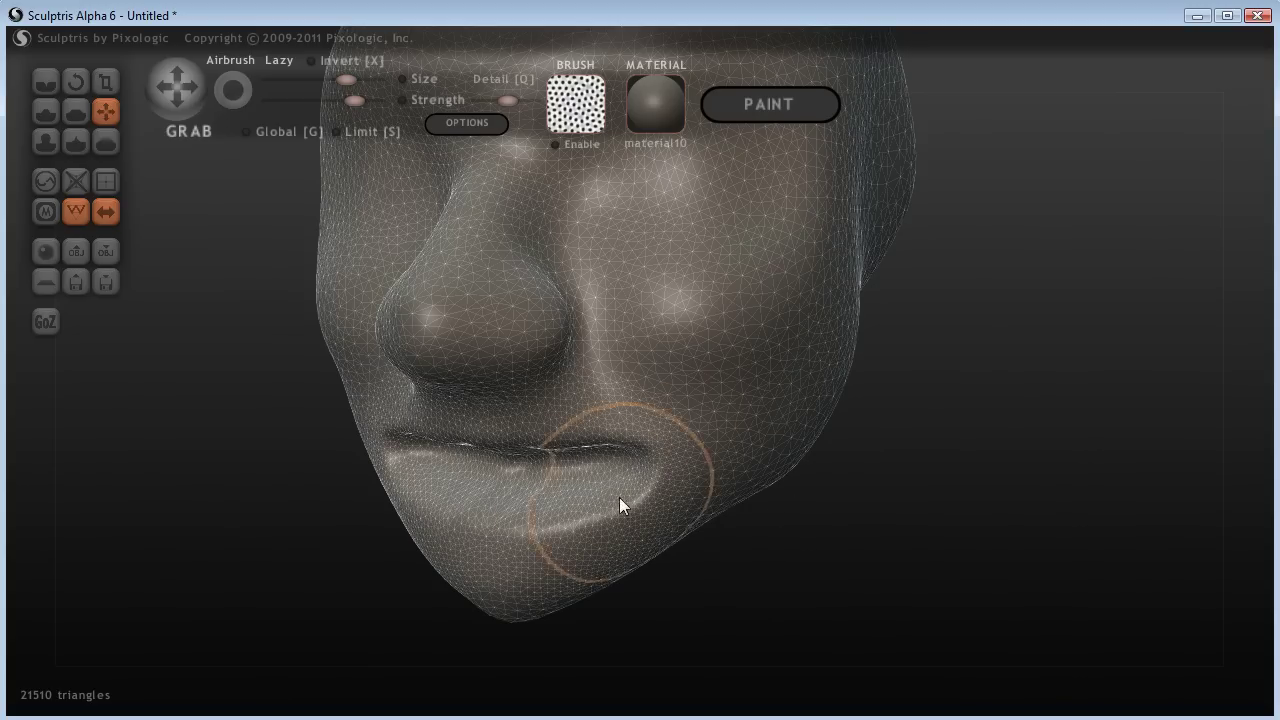
Rework the lower rim of the mouth using a smaller brush and check the recess from below and in profile
shift+scroll(512, 527, down, 3)
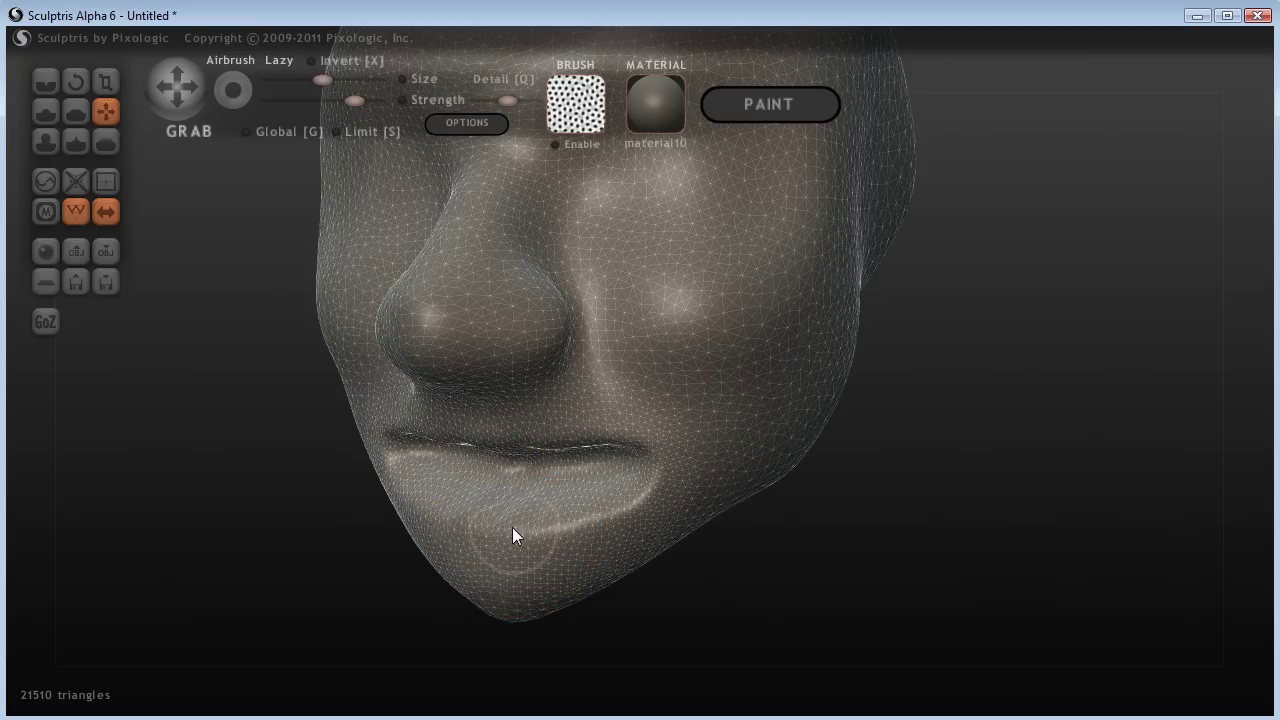
mouse_move(512, 535)
mouse_down()
mouse_move(486, 531)
mouse_move(588, 519)
mouse_move(300, 513)
mouse_up()
key(ctrl+z)
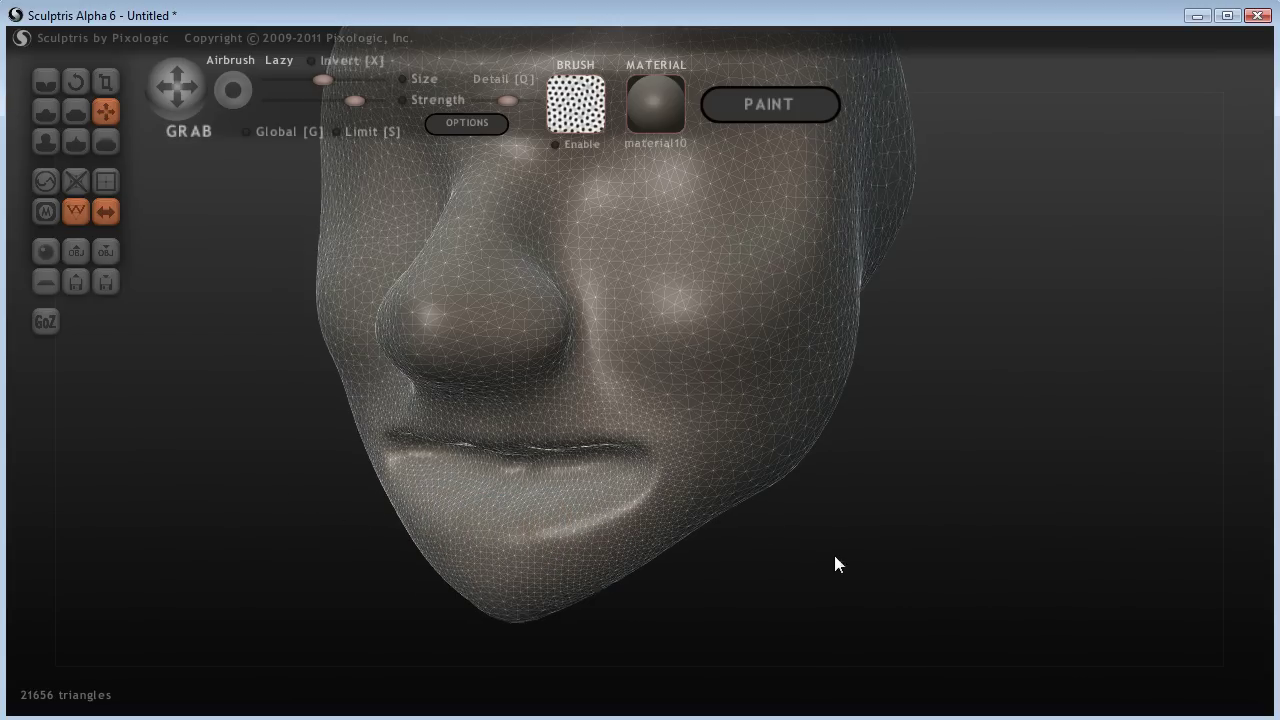
drag(836, 563, 855, 464)
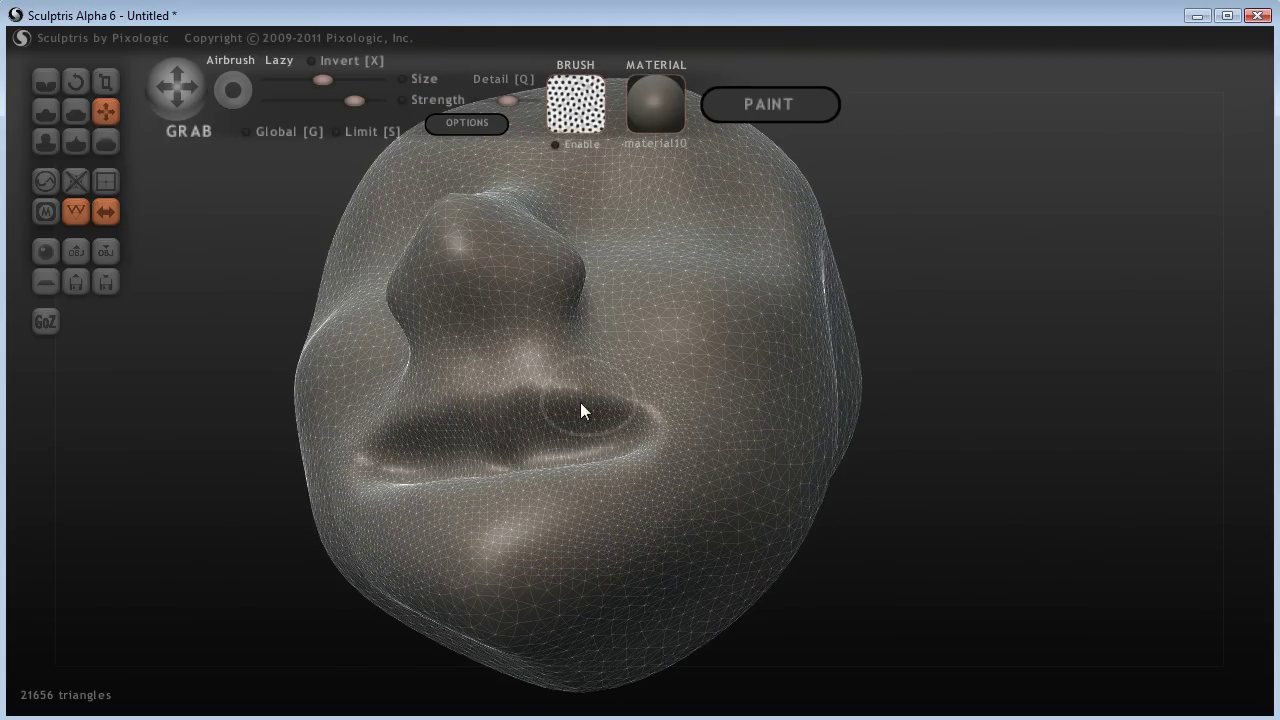
drag(951, 483, 1065, 557)
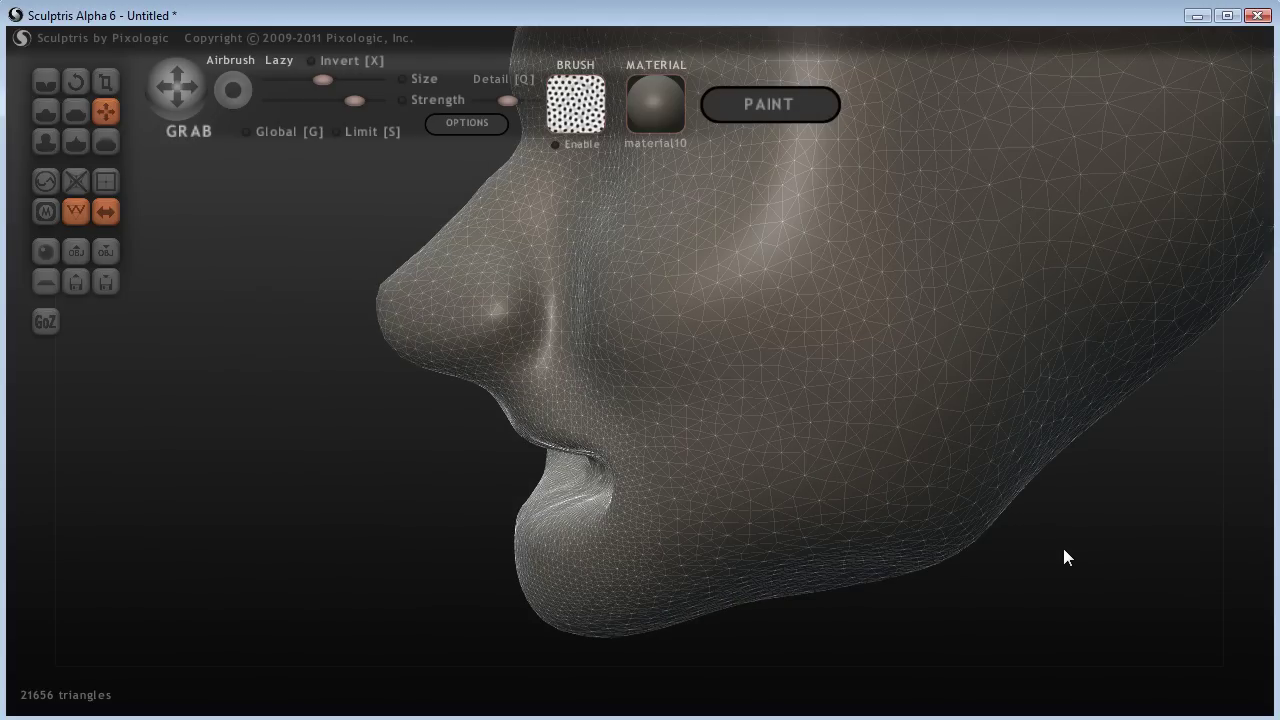
drag(1137, 543, 572, 584)
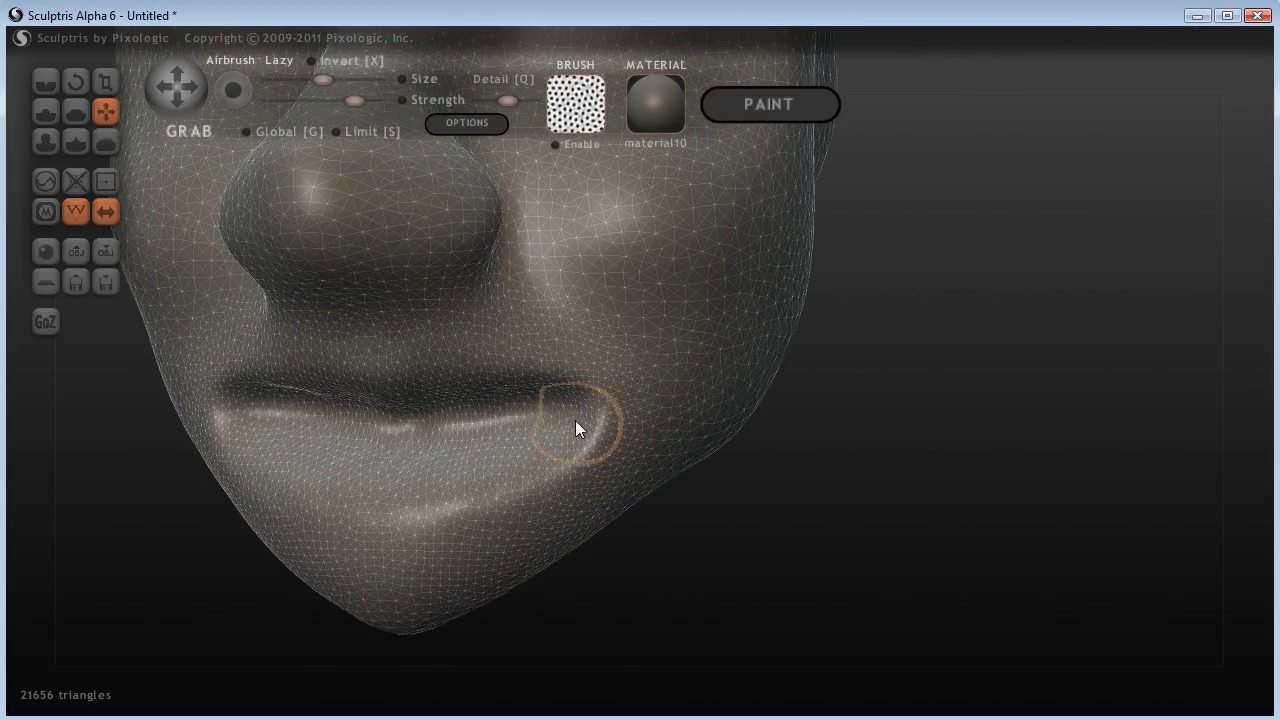
Narrow the mouth by pulling its corners toward the center with a larger Grab brush
scroll(574, 416, down, 3)
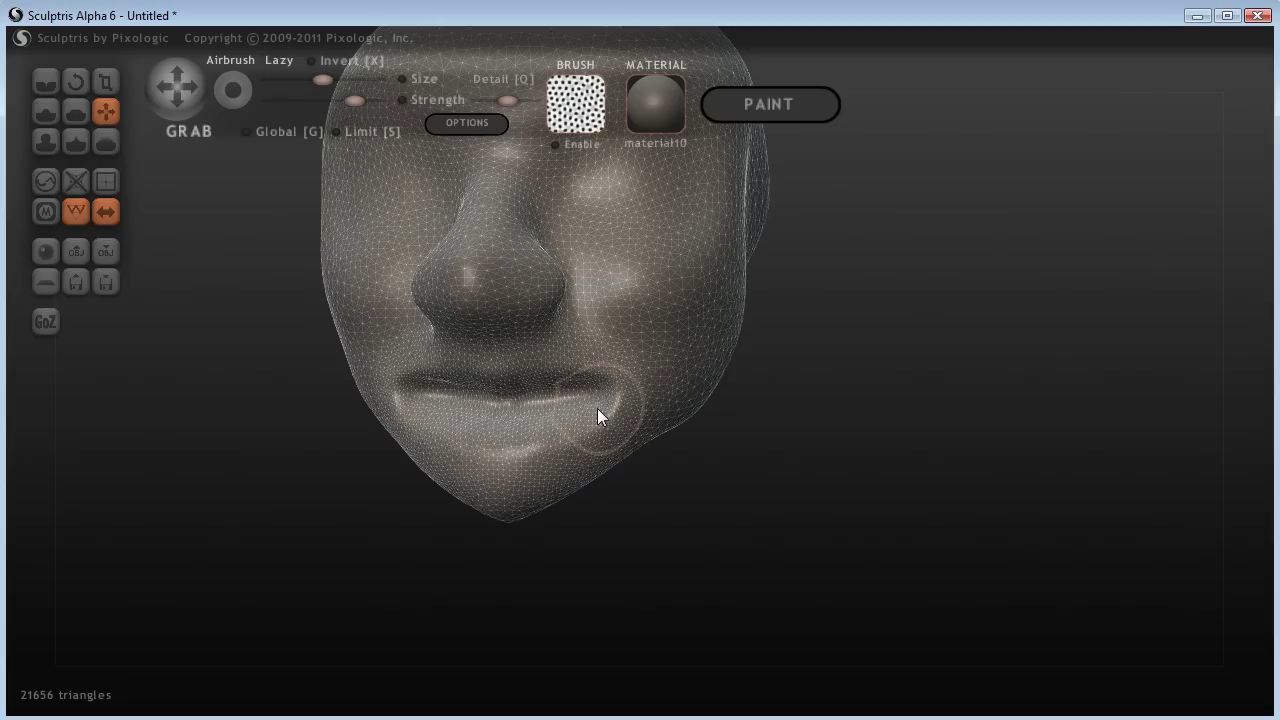
key(bracketleft)
scroll(596, 408, up, 2)
drag(596, 408, 643, 432)
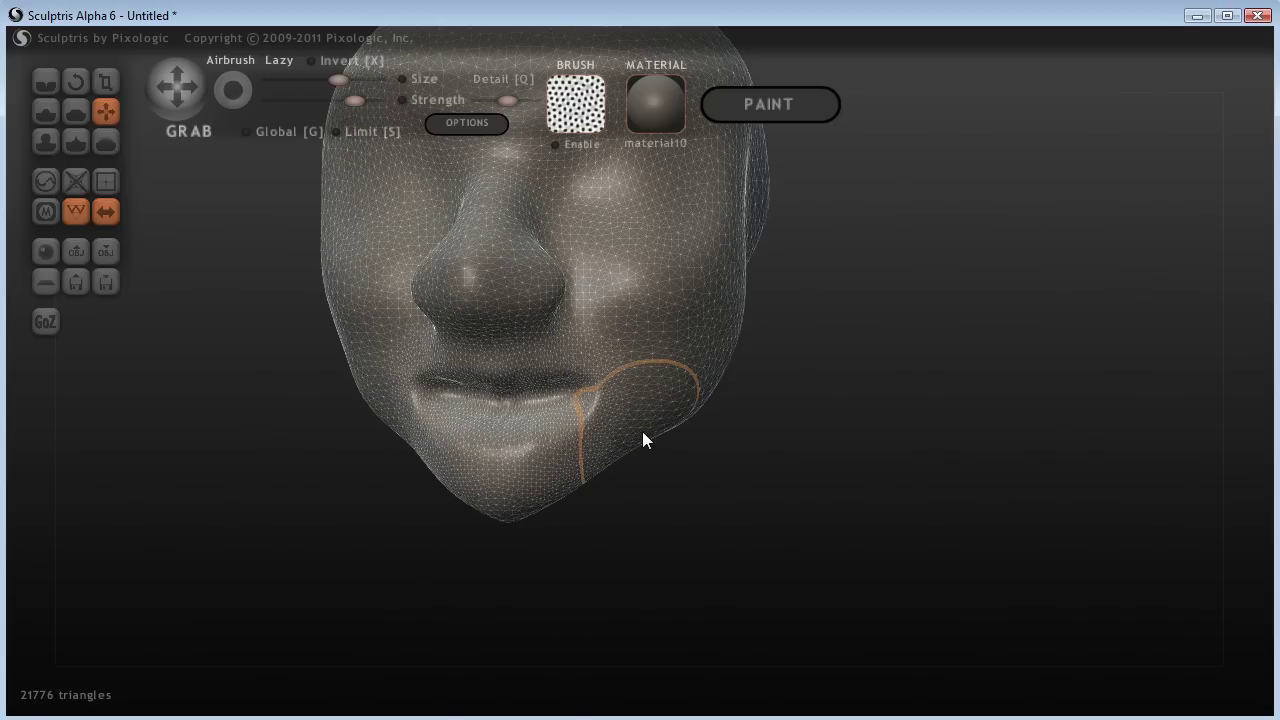
scroll(572, 420, down, 2)
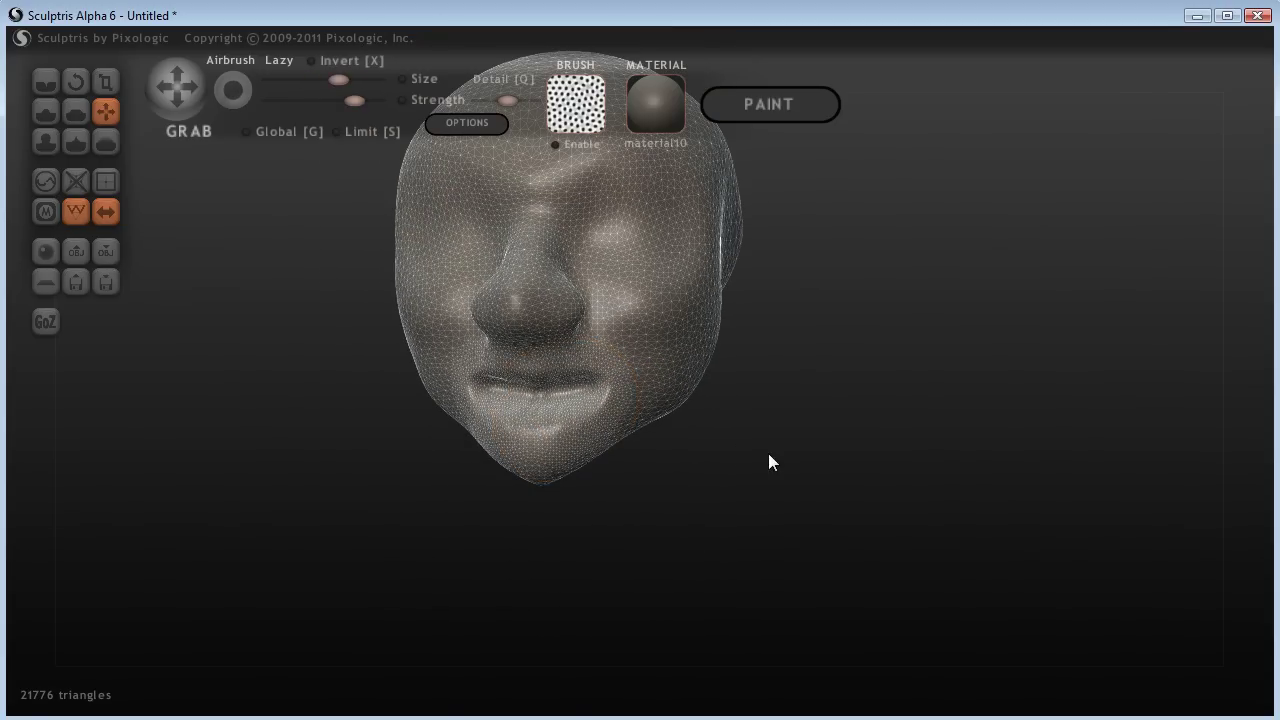
drag(768, 462, 440, 530)
scroll(728, 462, up, 2)
mouse_move(858, 480)
alt+mouse_down()
mouse_move(940, 467)
mouse_move(1054, 483)
mouse_move(820, 490)
alt+mouse_up()
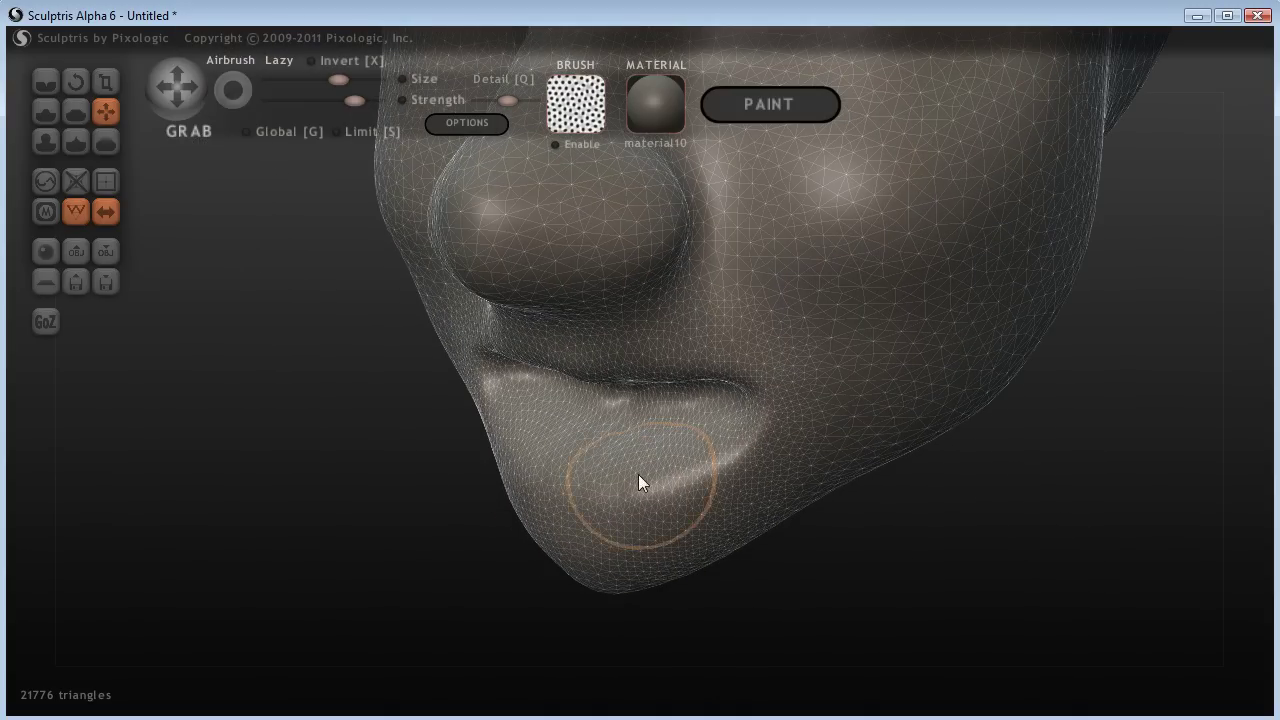
Refine the mesh along the lower lip area into denser triangles with a smaller brush
key(bracketleft)
key(bracketleft)
key(bracketleft)
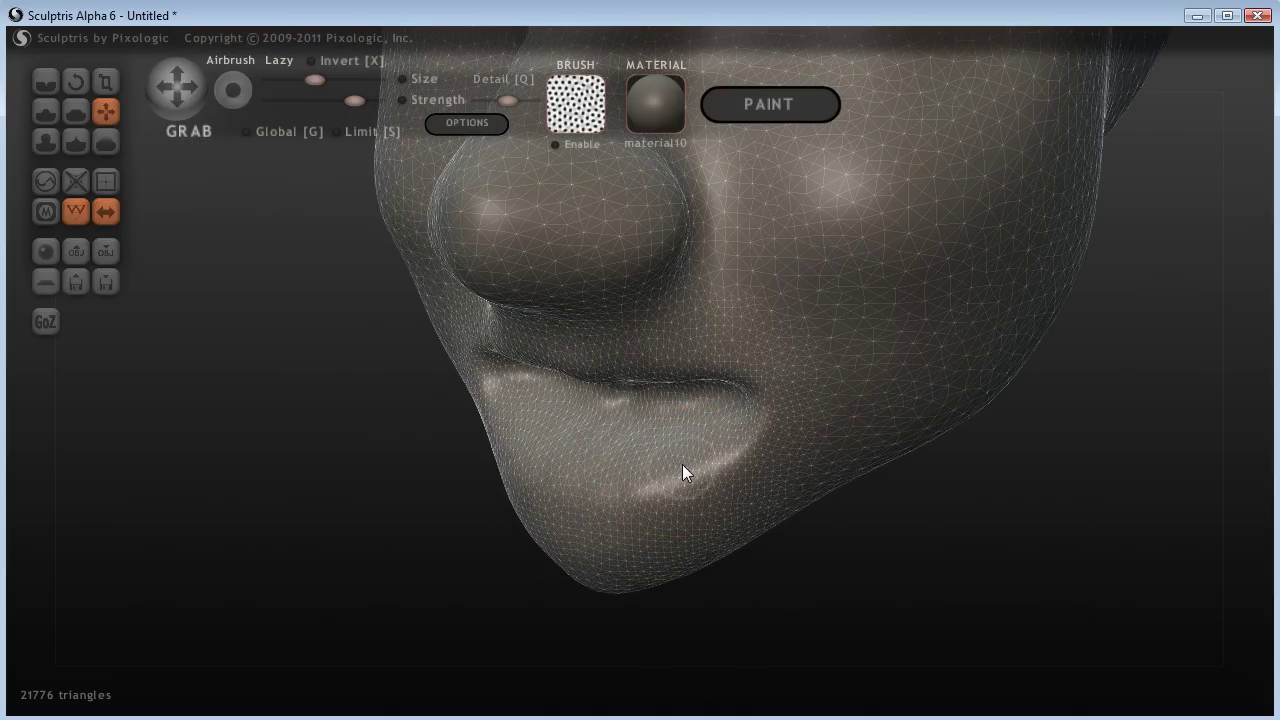
drag(682, 465, 659, 478)
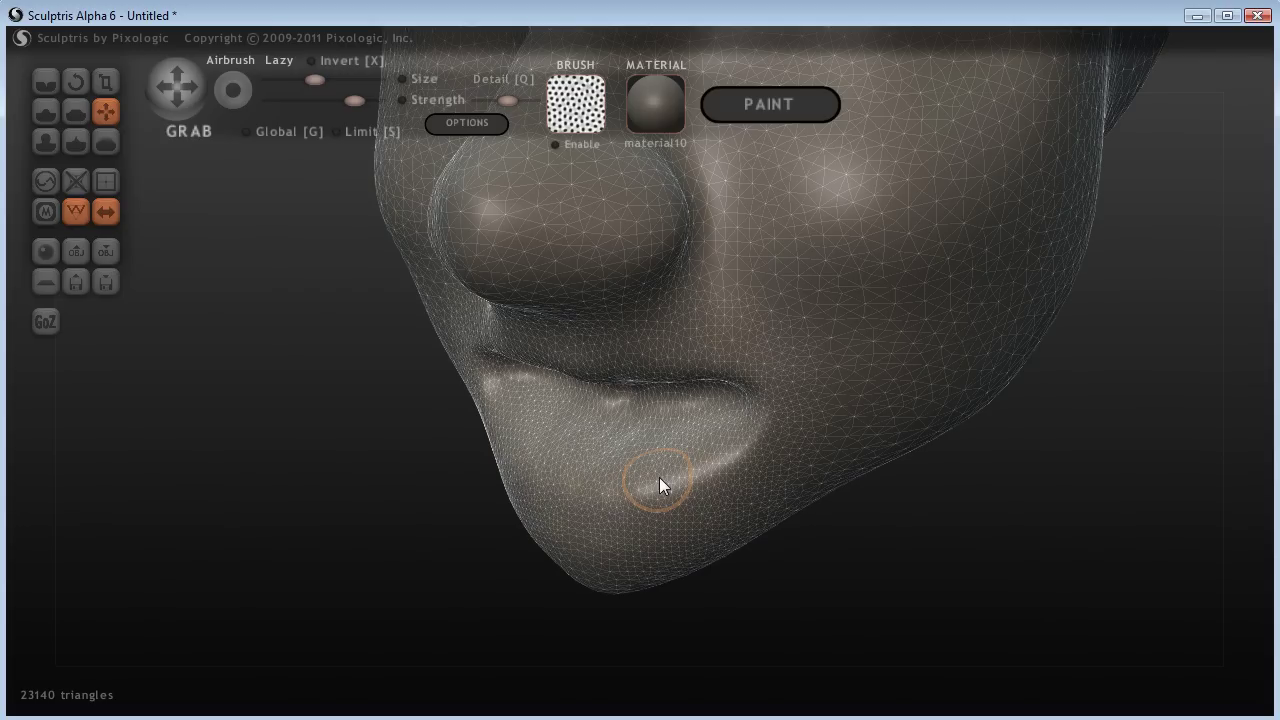
drag(692, 464, 705, 463)
Mask a curved band for the lower lip and trim its lower edge so that it tapers toward the mouth's corner
mouse_move(558, 452)
ctrl+mouse_down()
mouse_move(604, 468)
mouse_move(741, 443)
ctrl+mouse_up()
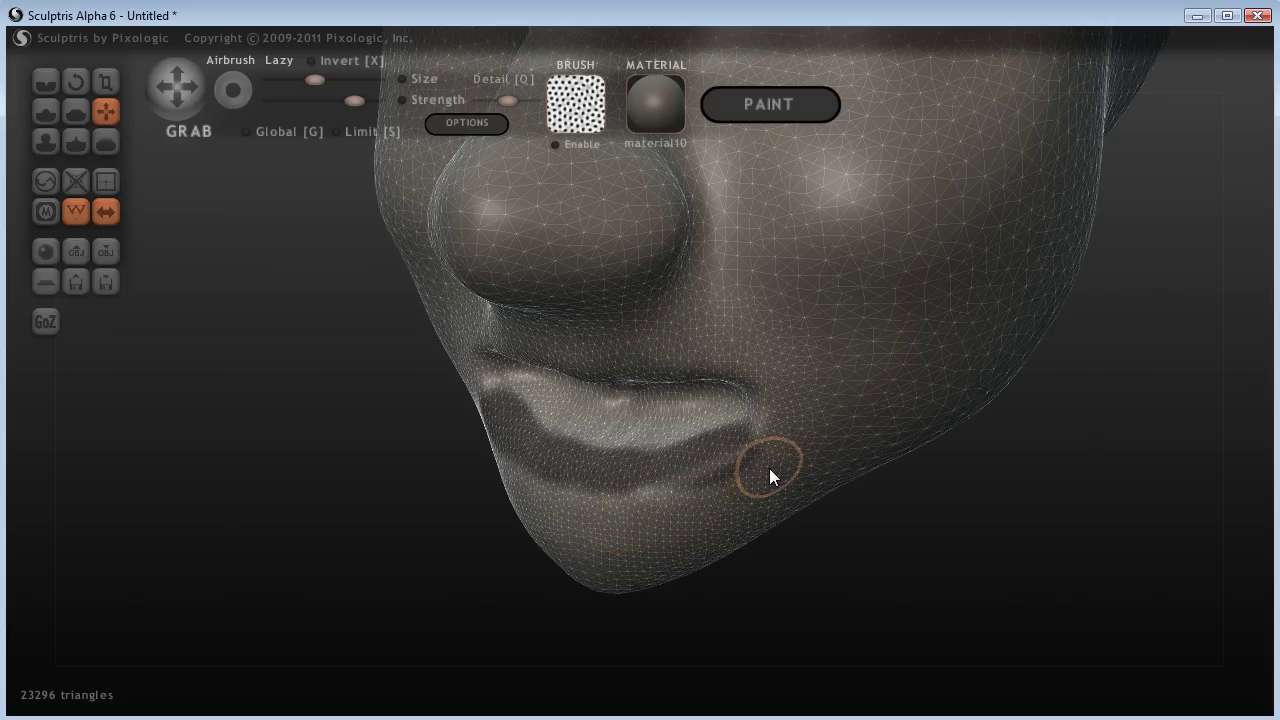
ctrl+alt+drag(678, 522, 814, 431)
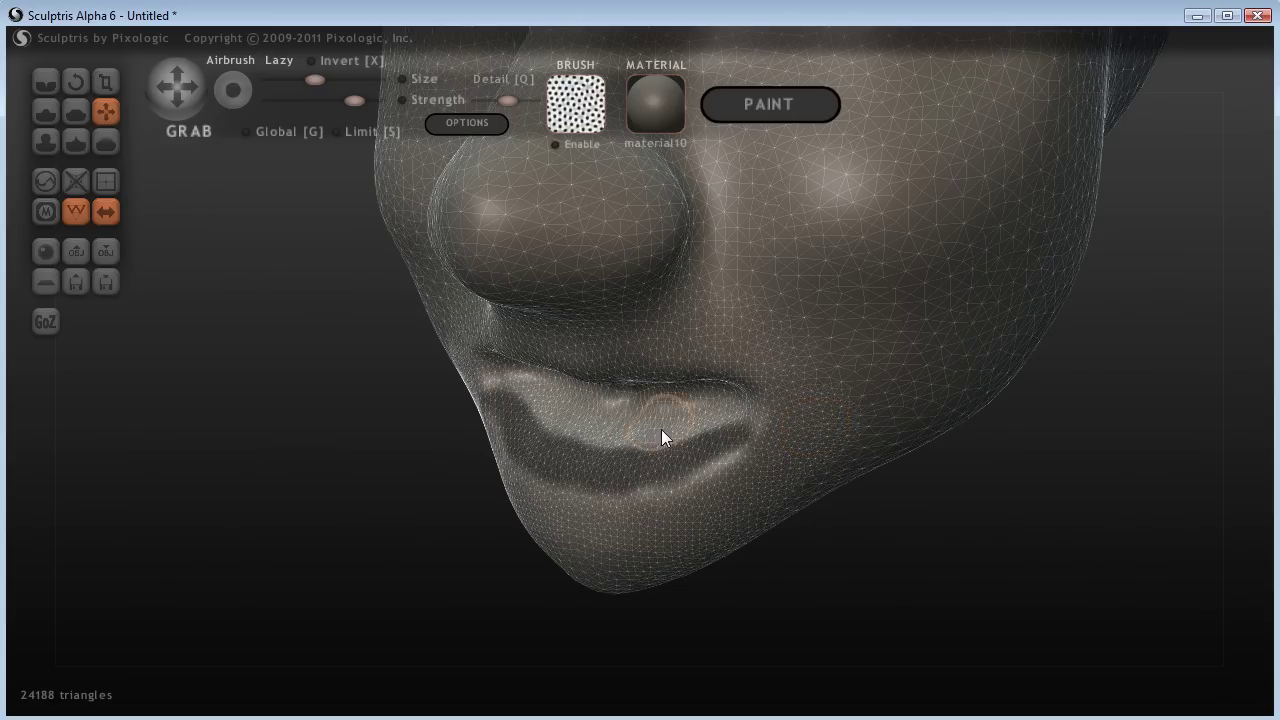
mouse_move(661, 430)
right_down()
mouse_move(776, 535)
mouse_move(900, 508)
mouse_move(926, 523)
mouse_move(803, 554)
mouse_move(590, 578)
right_up()
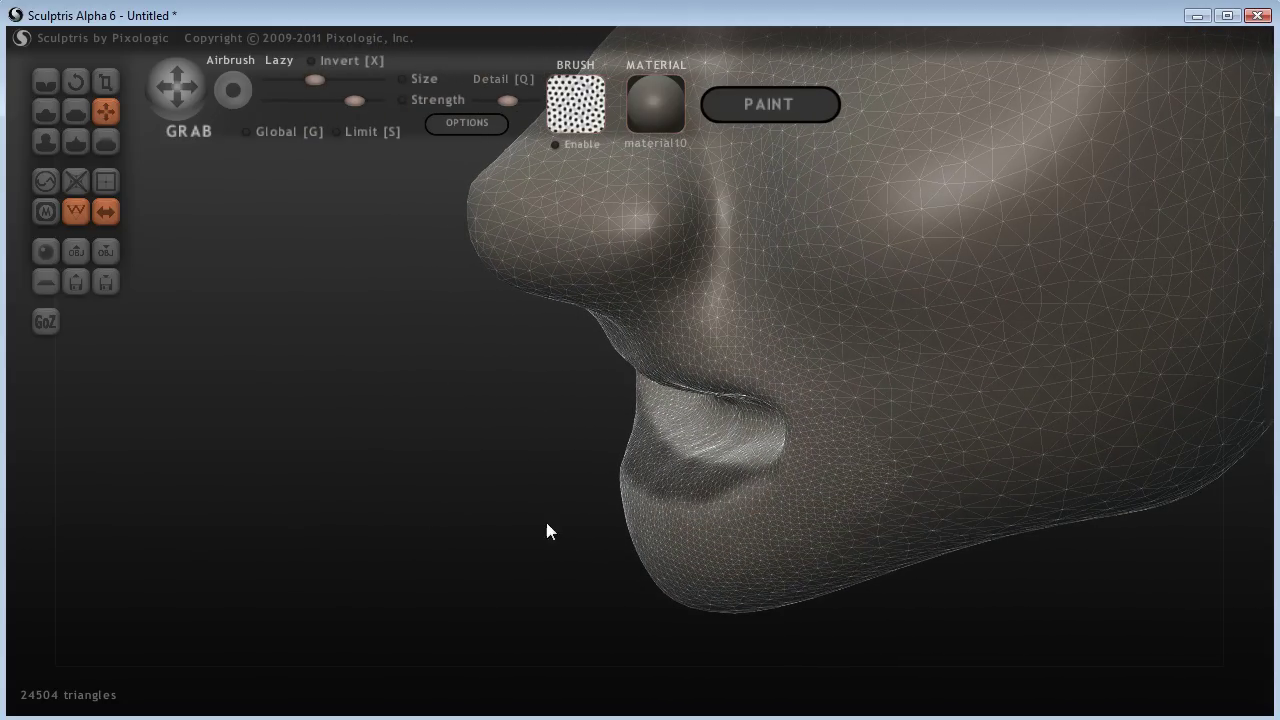
Invert the lower-lip mask and pull the lip forward out of the face in profile with a larger Grab brush
right_drag(546, 522, 362, 449)
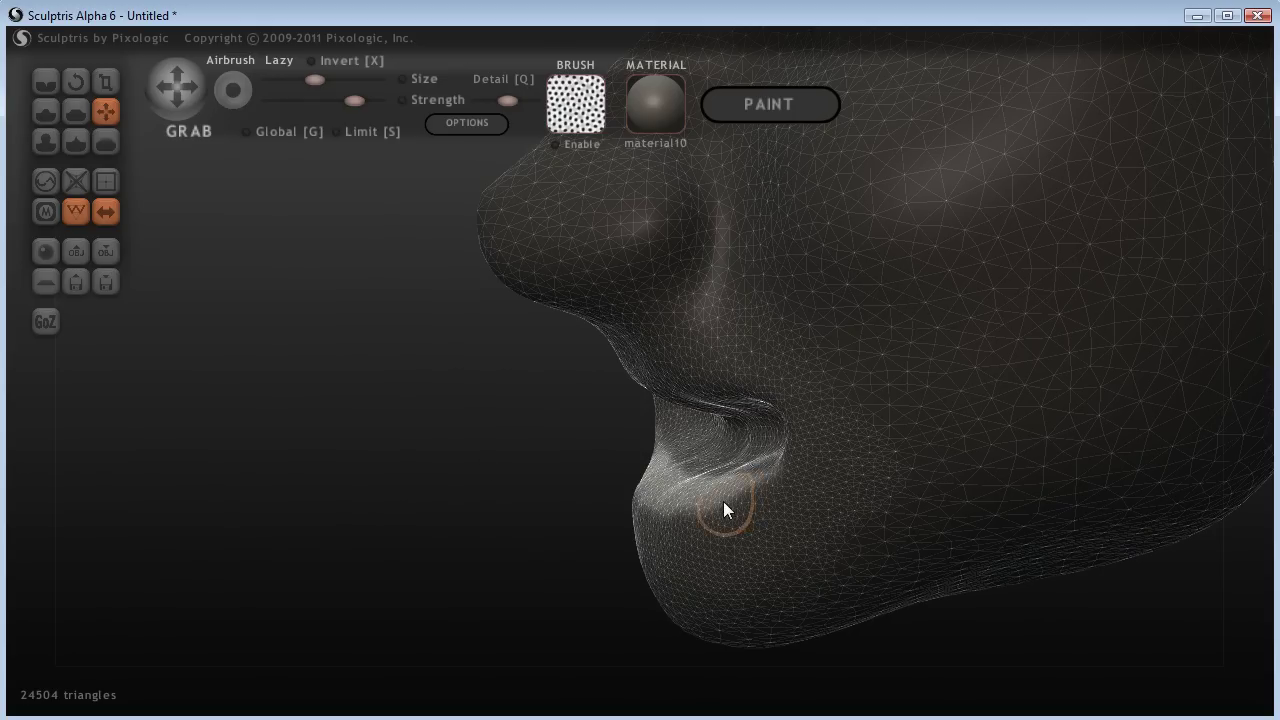
scroll(715, 492, up, 3)
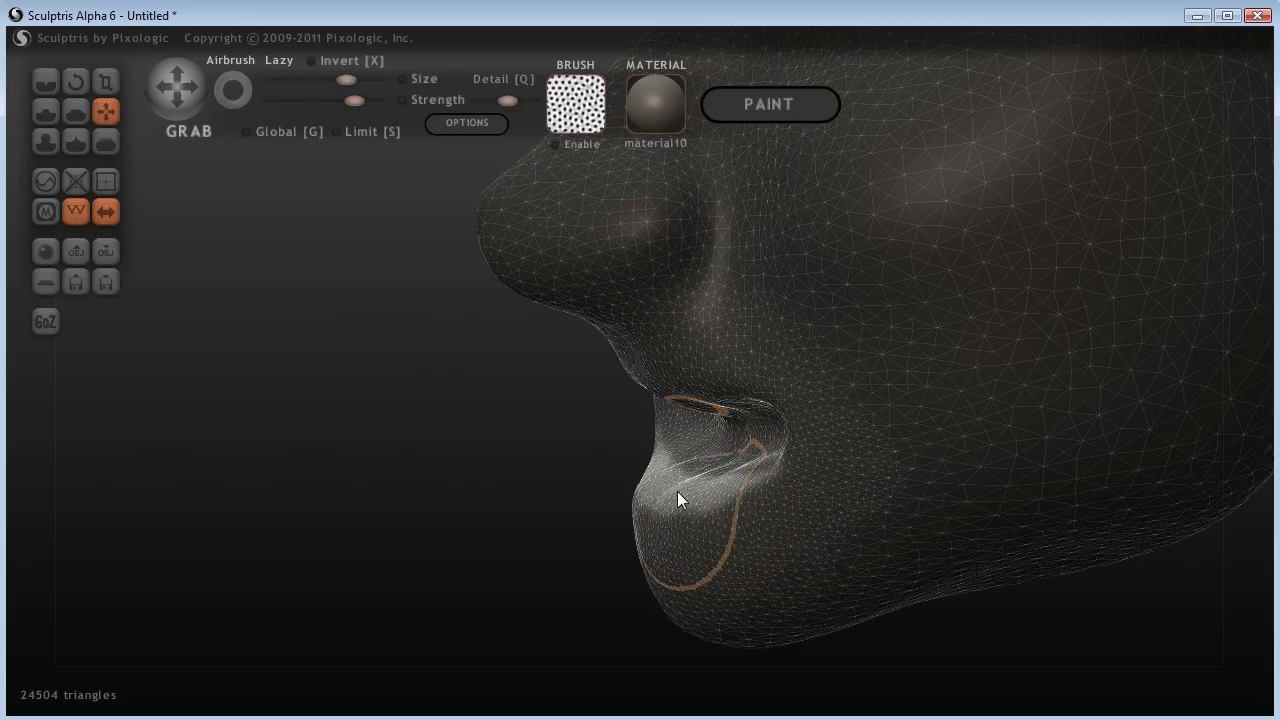
mouse_move(677, 491)
mouse_down()
mouse_move(637, 478)
mouse_move(641, 462)
mouse_move(713, 467)
mouse_move(704, 461)
mouse_up()
mouse_move(704, 461)
right_down()
mouse_move(760, 580)
mouse_move(670, 542)
mouse_move(414, 592)
right_up()
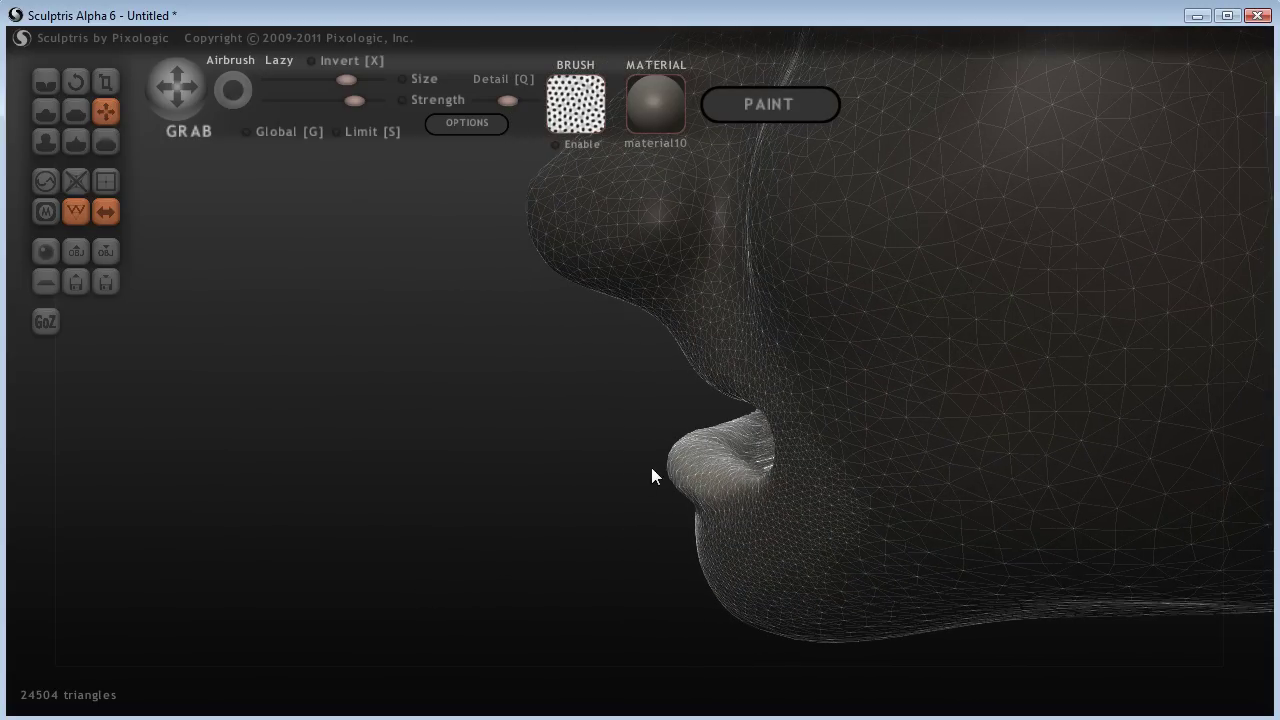
drag(713, 450, 700, 450)
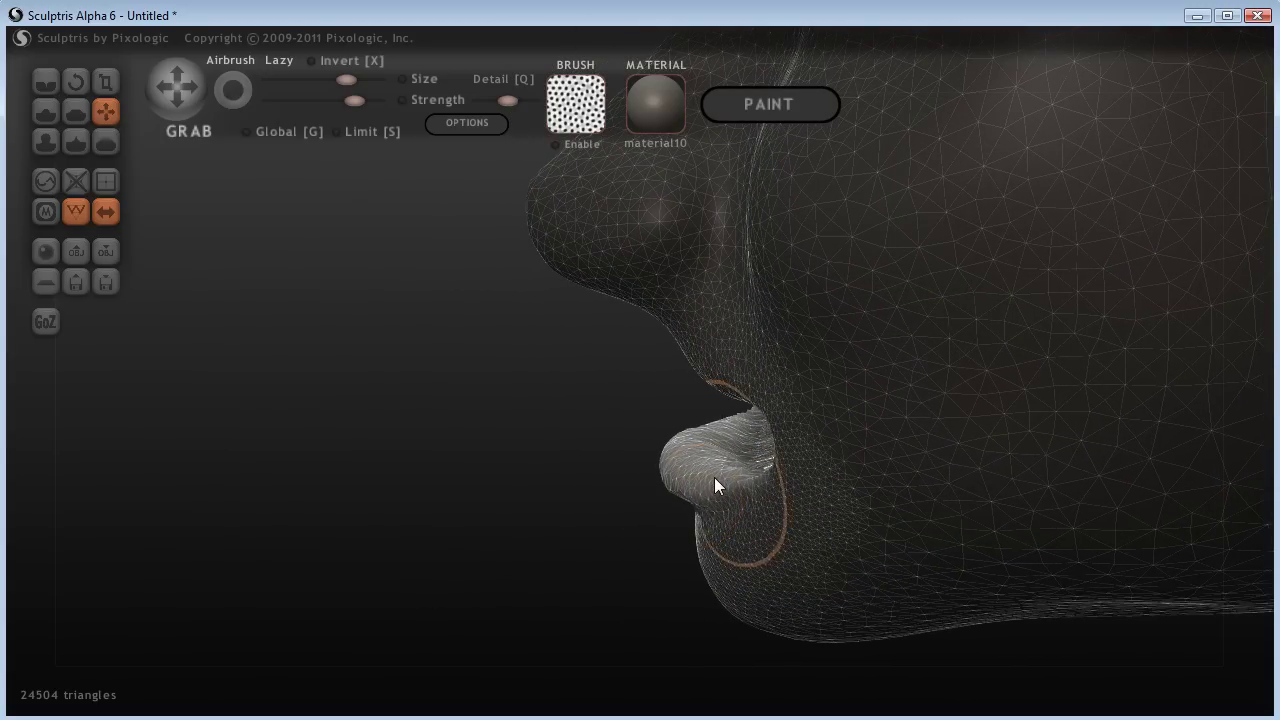
Replace the last pulls on the masked lower lip with a slight forward Grab adjustment in profile, and clear the mask
mouse_move(525, 563)
right_down()
mouse_move(797, 509)
mouse_move(714, 546)
mouse_move(729, 574)
right_up()
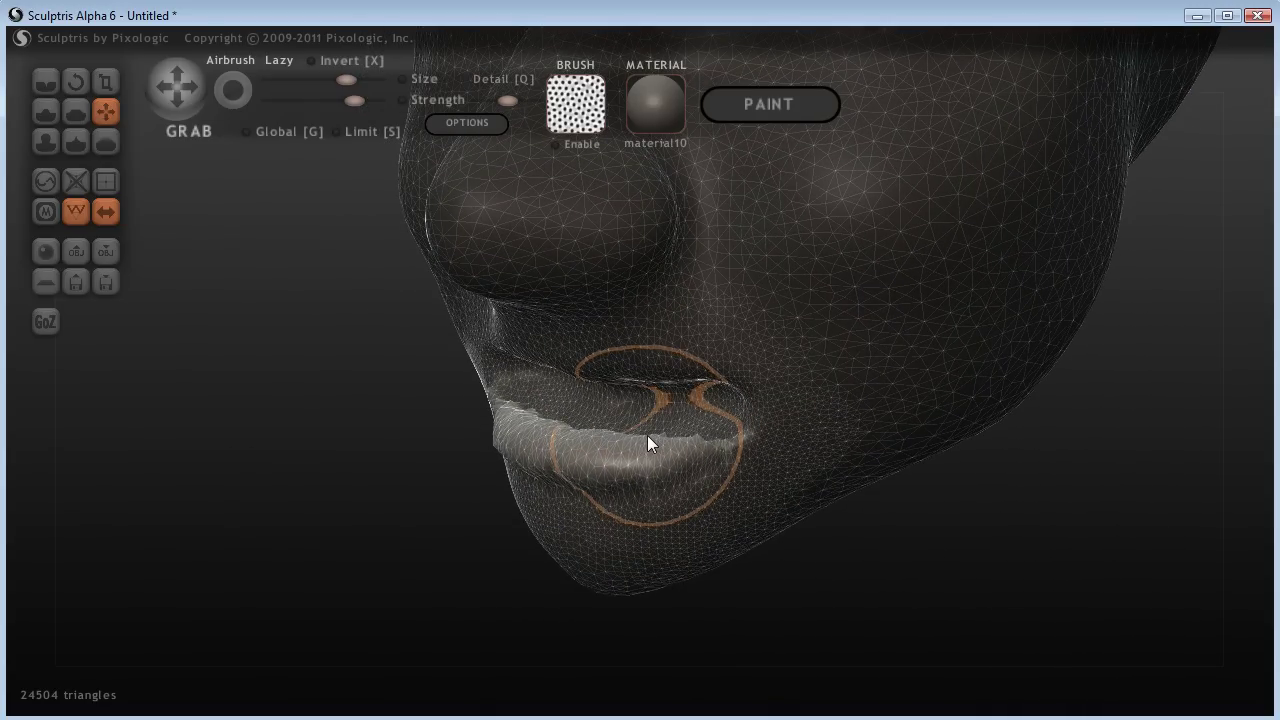
mouse_move(1022, 566)
right_down()
mouse_move(957, 571)
mouse_move(911, 594)
right_up()
key(ctrl+z)
key(ctrl+z)
key(ctrl+z)
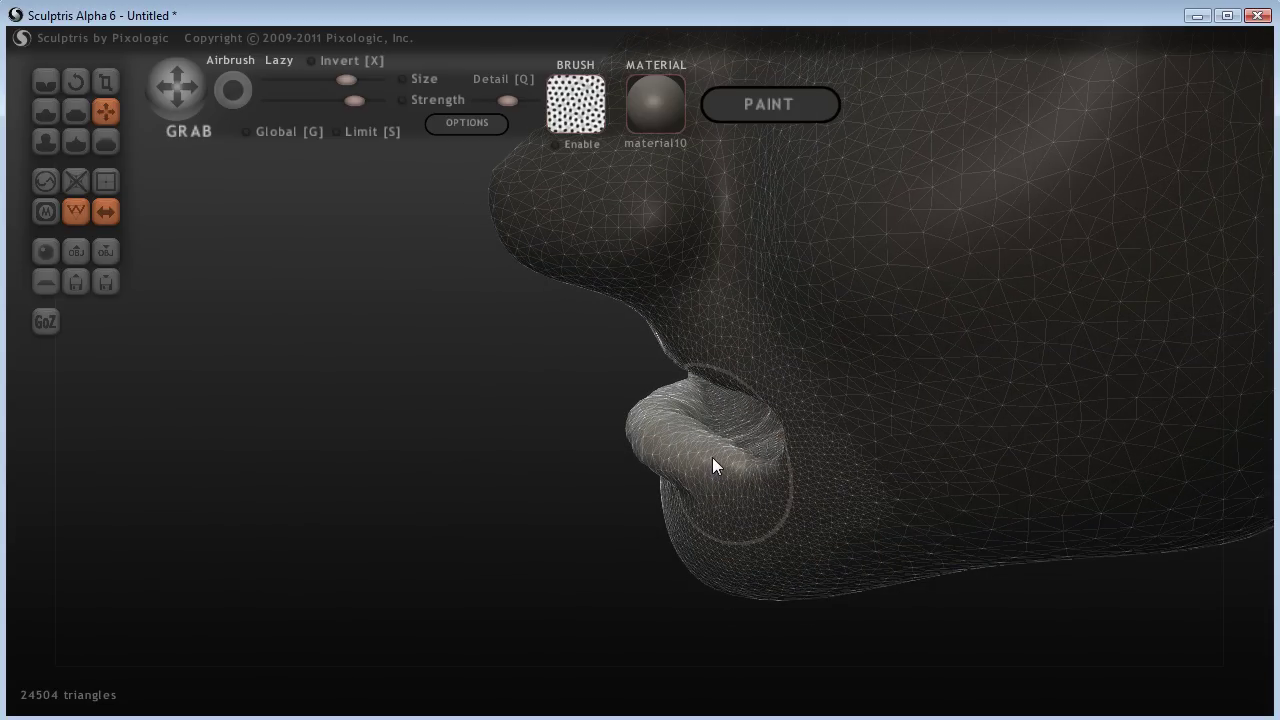
drag(701, 438, 693, 447)
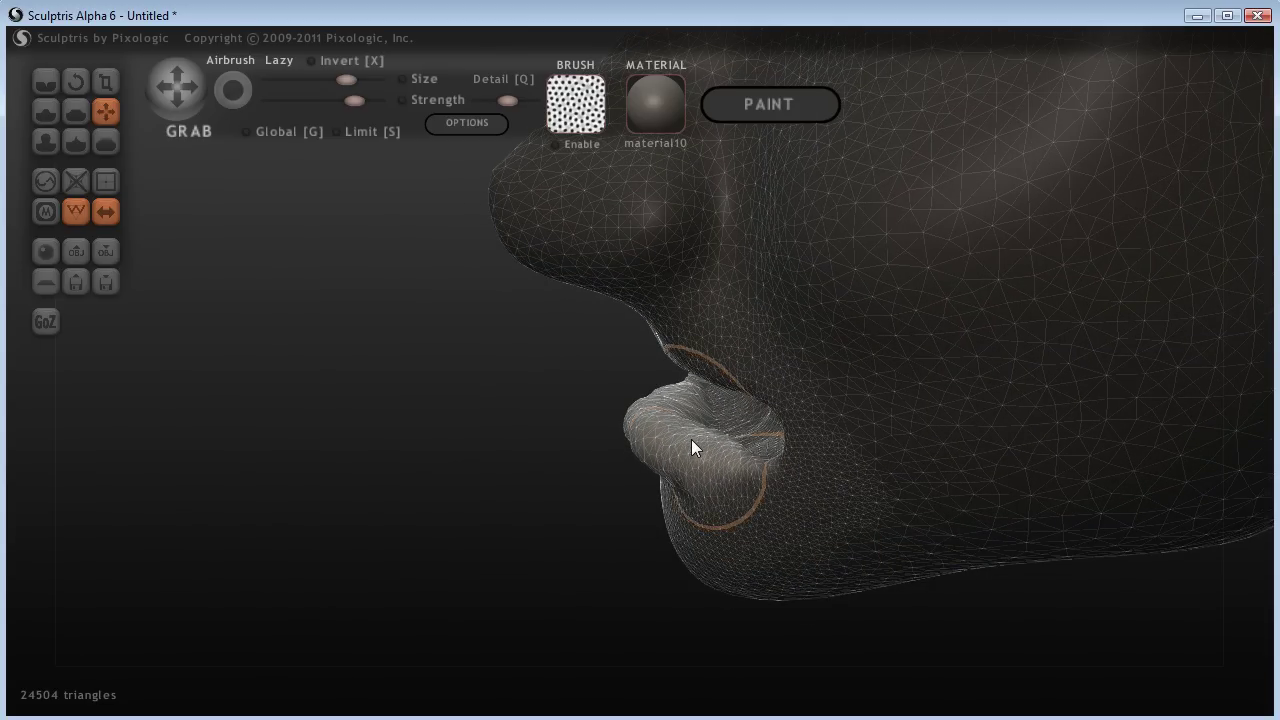
mouse_move(570, 546)
mouse_down()
mouse_move(678, 513)
mouse_move(865, 495)
mouse_move(722, 531)
mouse_move(802, 519)
mouse_move(936, 538)
mouse_move(915, 490)
mouse_move(1030, 488)
mouse_up()
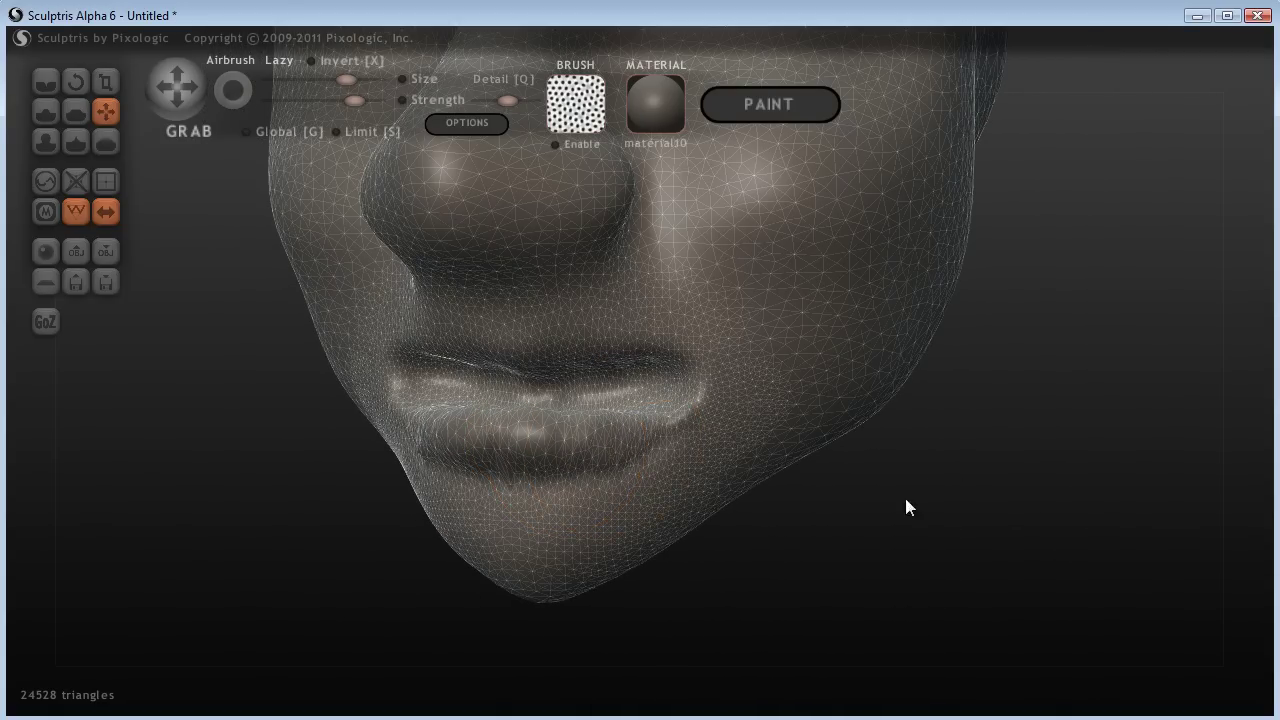
mouse_move(904, 494)
mouse_down()
mouse_move(909, 527)
mouse_move(861, 524)
mouse_move(965, 500)
mouse_up()
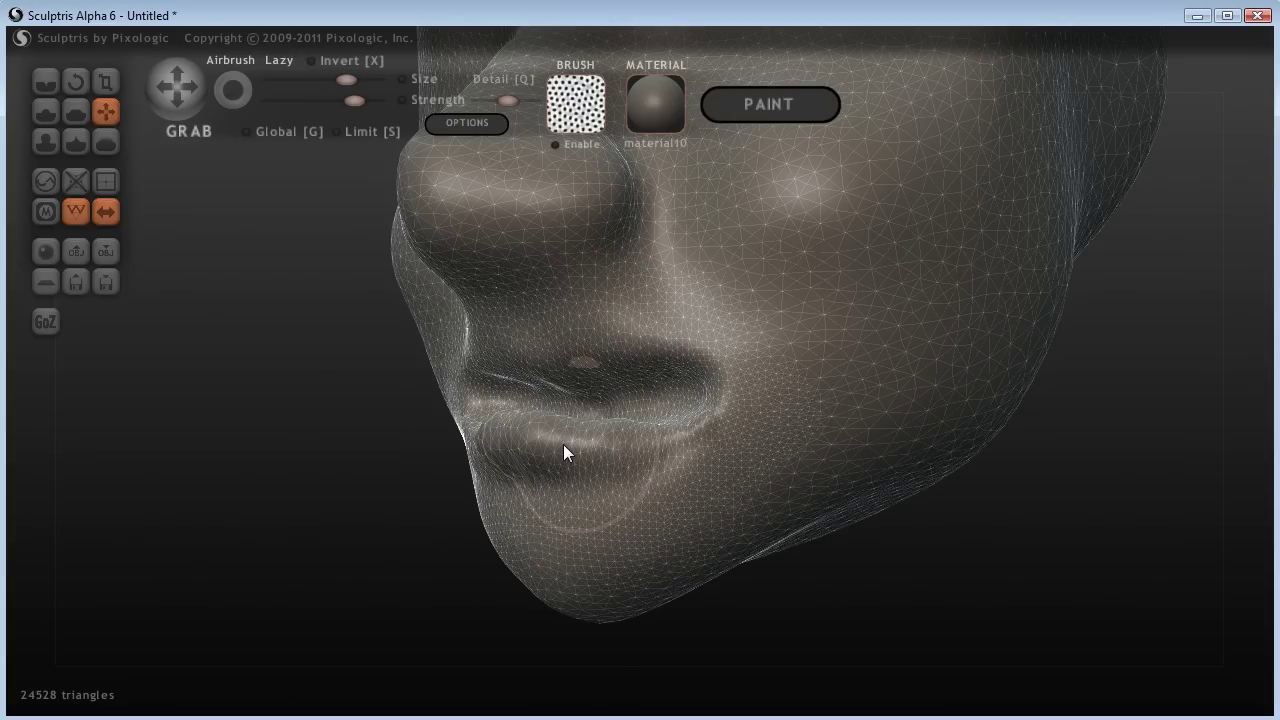
Refine the mesh across the lower lip and around the mouth's corners into denser triangles with a smaller brush
scroll(563, 444, down, 3)
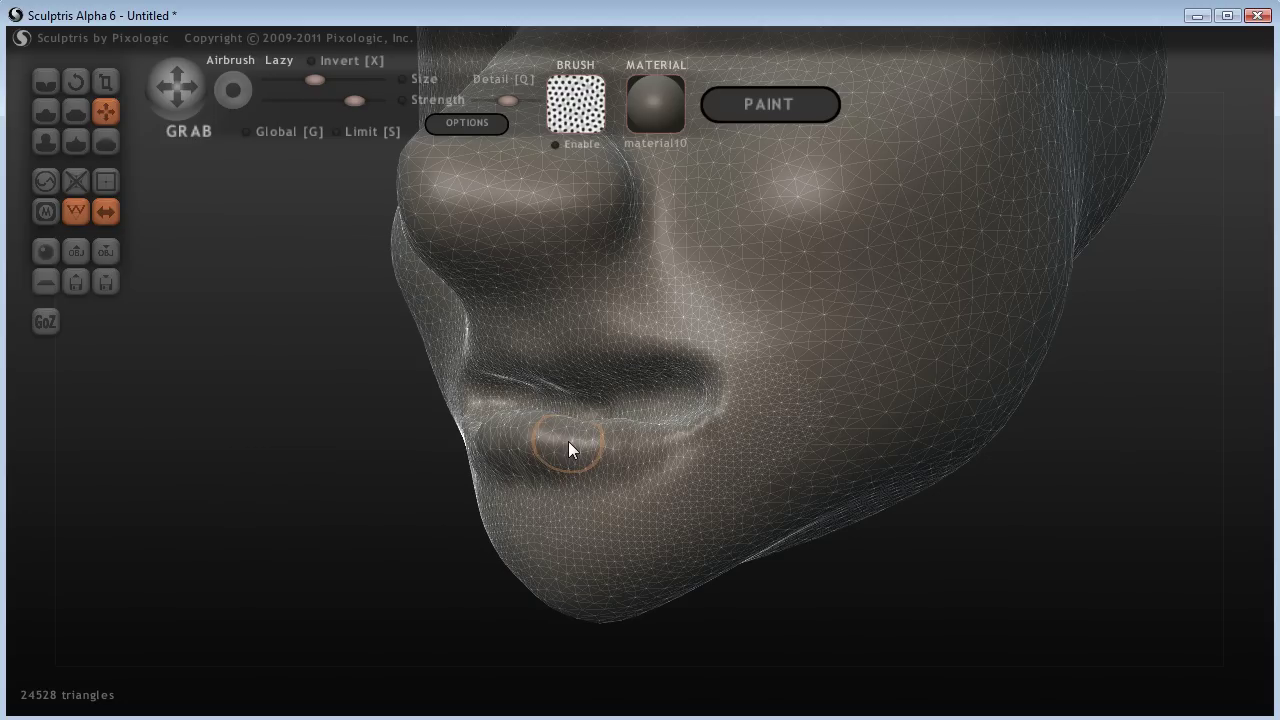
drag(568, 441, 702, 426)
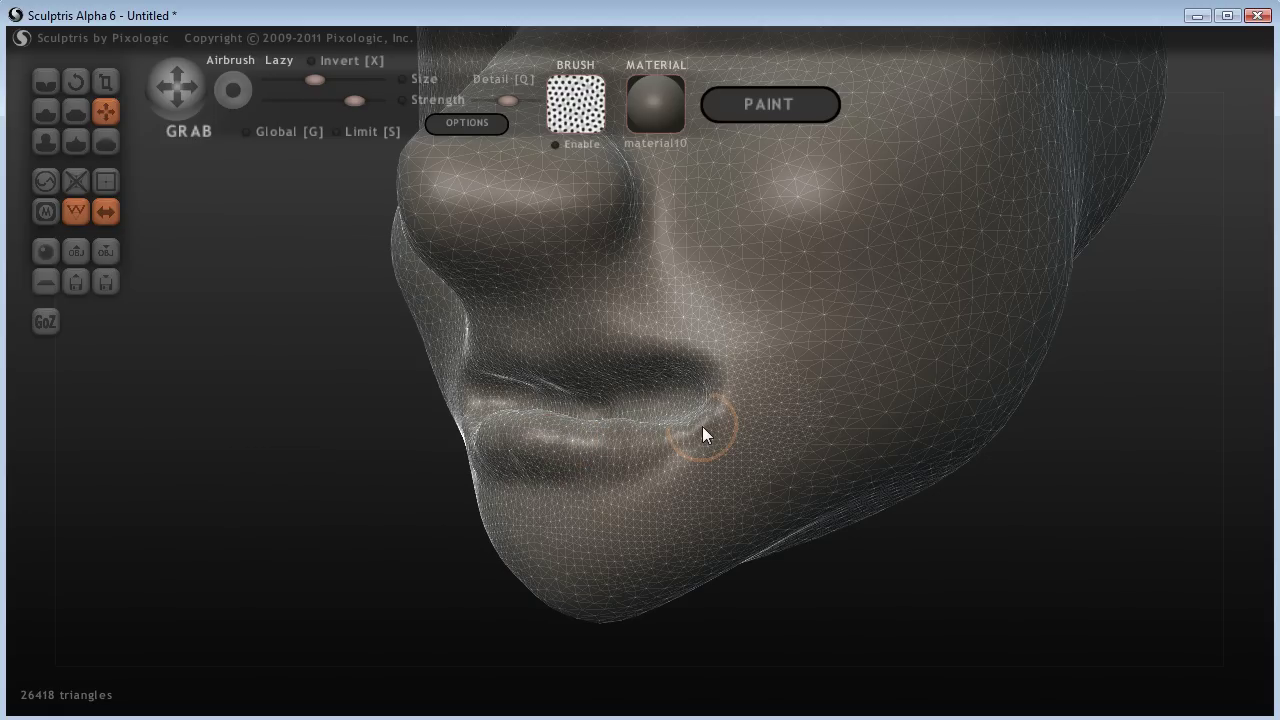
drag(635, 438, 558, 445)
scroll(556, 446, down, 3)
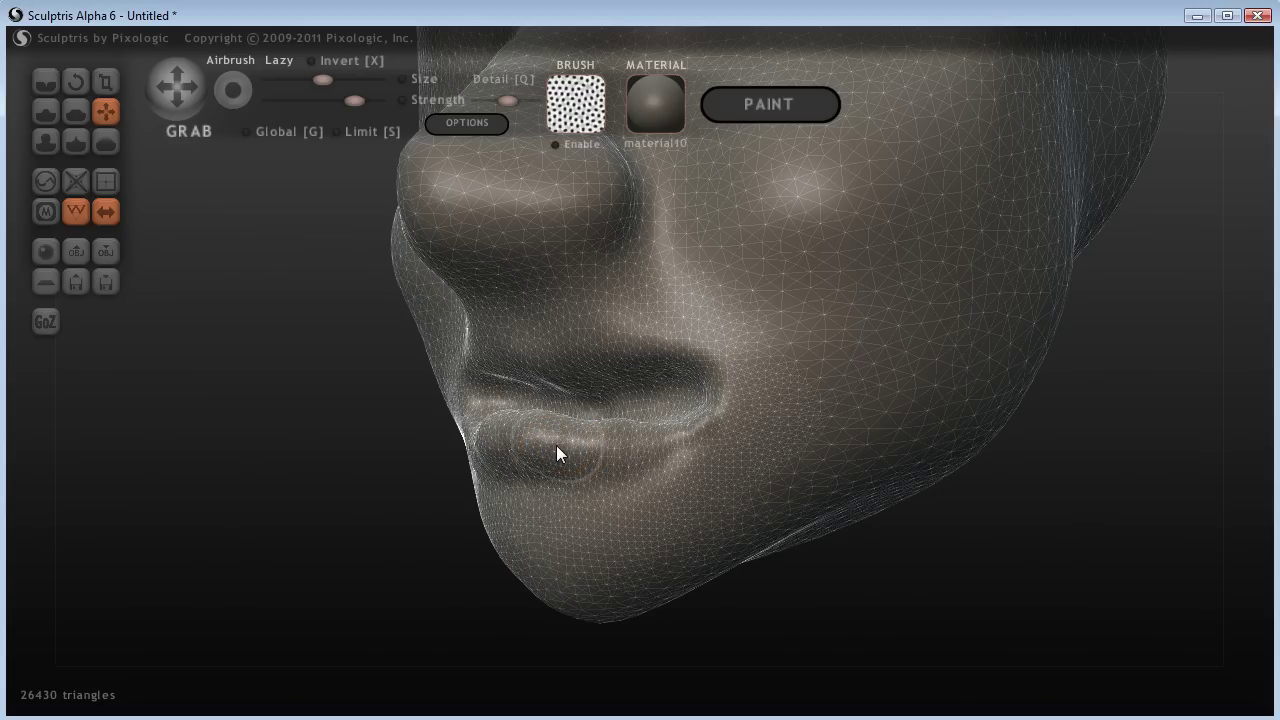
scroll(556, 445, down, 3)
mouse_move(552, 435)
mouse_down()
mouse_move(549, 446)
mouse_move(637, 449)
mouse_move(713, 425)
mouse_move(654, 457)
mouse_move(603, 456)
mouse_move(597, 444)
mouse_move(554, 486)
mouse_move(650, 476)
mouse_up()
drag(1112, 466, 1060, 545)
mouse_move(582, 367)
mouse_down()
mouse_move(585, 338)
mouse_move(612, 356)
mouse_move(586, 330)
mouse_move(609, 364)
mouse_up()
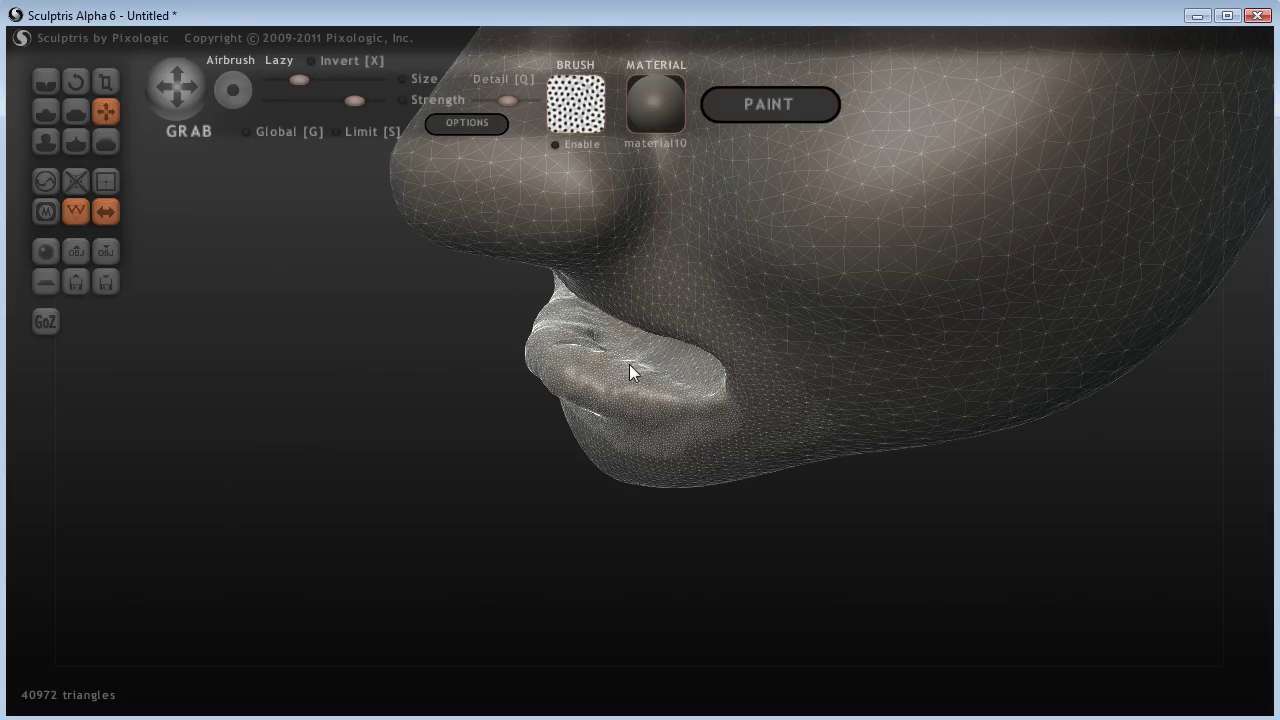
mouse_move(685, 397)
mouse_down()
mouse_move(650, 373)
mouse_move(616, 425)
mouse_up()
Even out the curve of the lower lip's upper edge toward the mouth's corners with a slightly larger Grab brush
mouse_move(446, 567)
mouse_down()
mouse_move(537, 517)
mouse_move(529, 486)
mouse_move(1003, 582)
mouse_move(997, 570)
mouse_up()
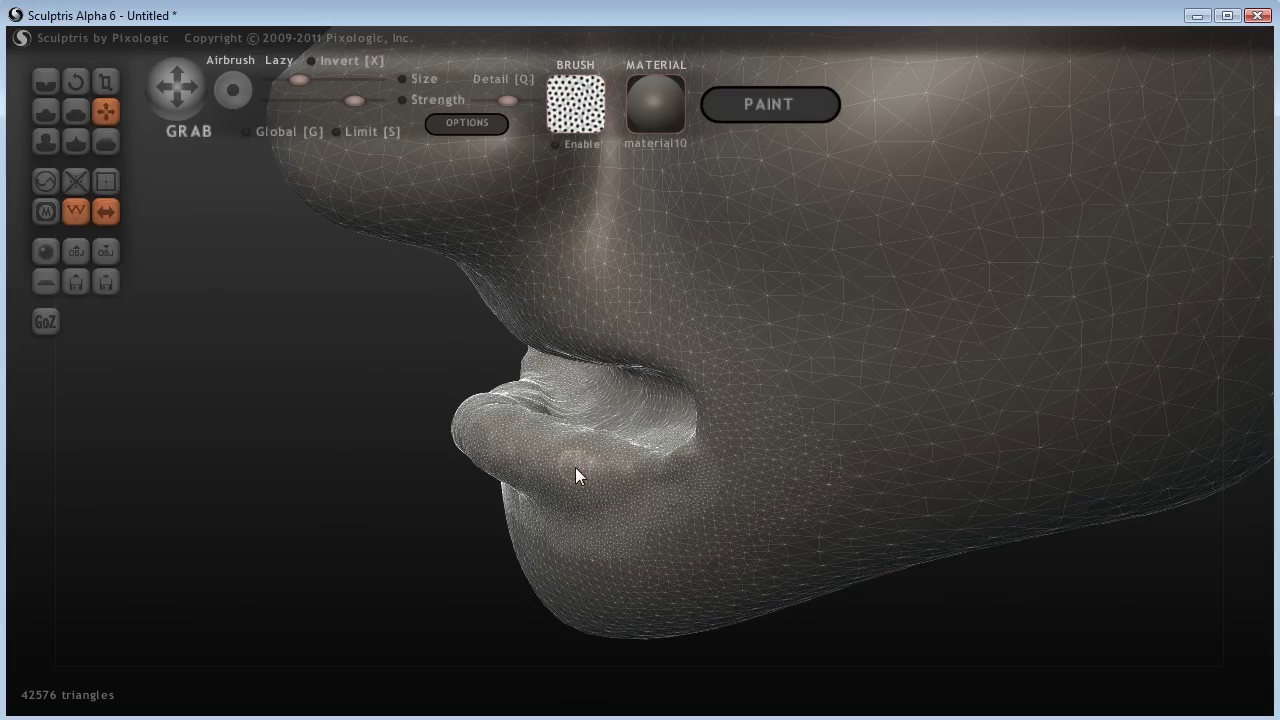
scroll(575, 467, up, 3)
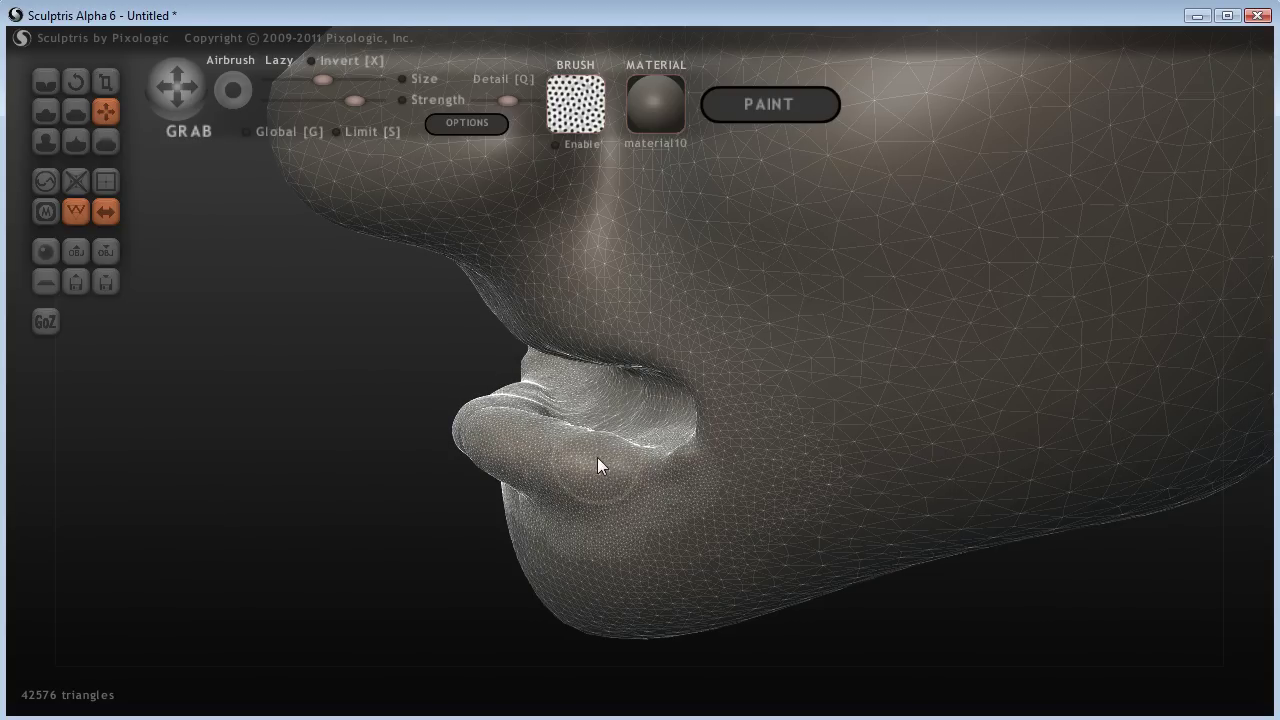
right_drag(517, 474, 534, 478)
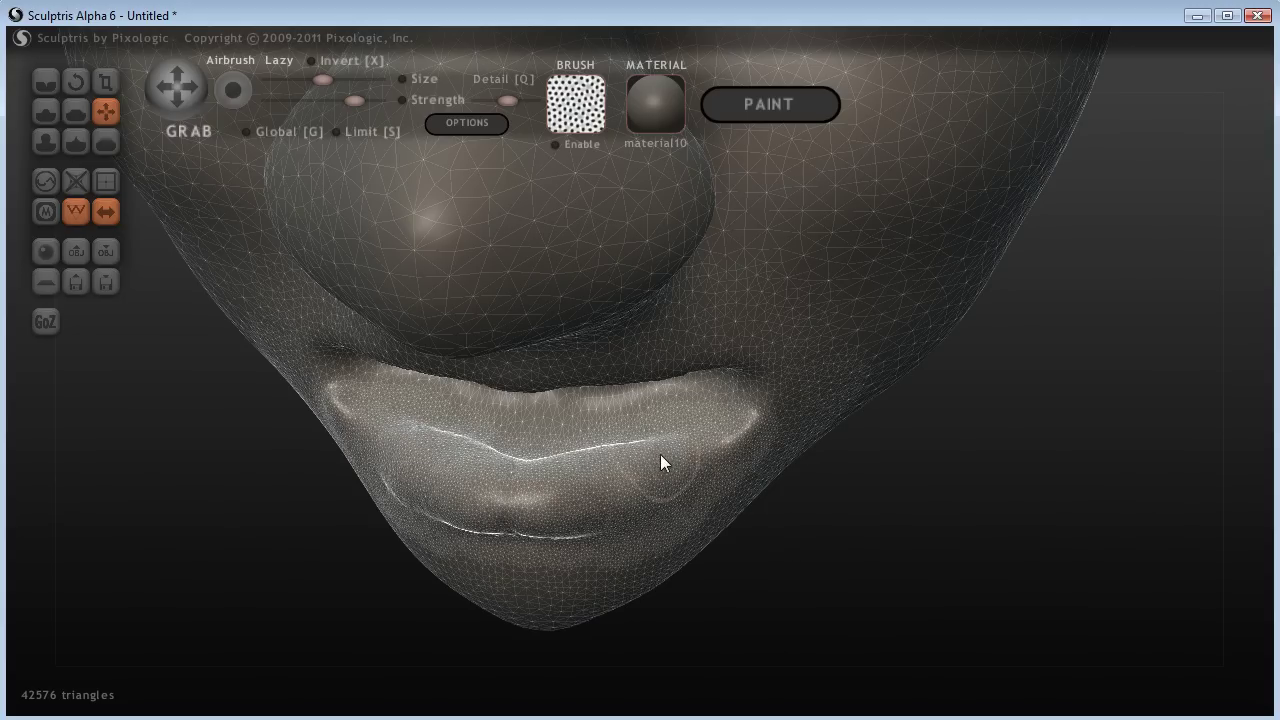
drag(923, 540, 589, 416)
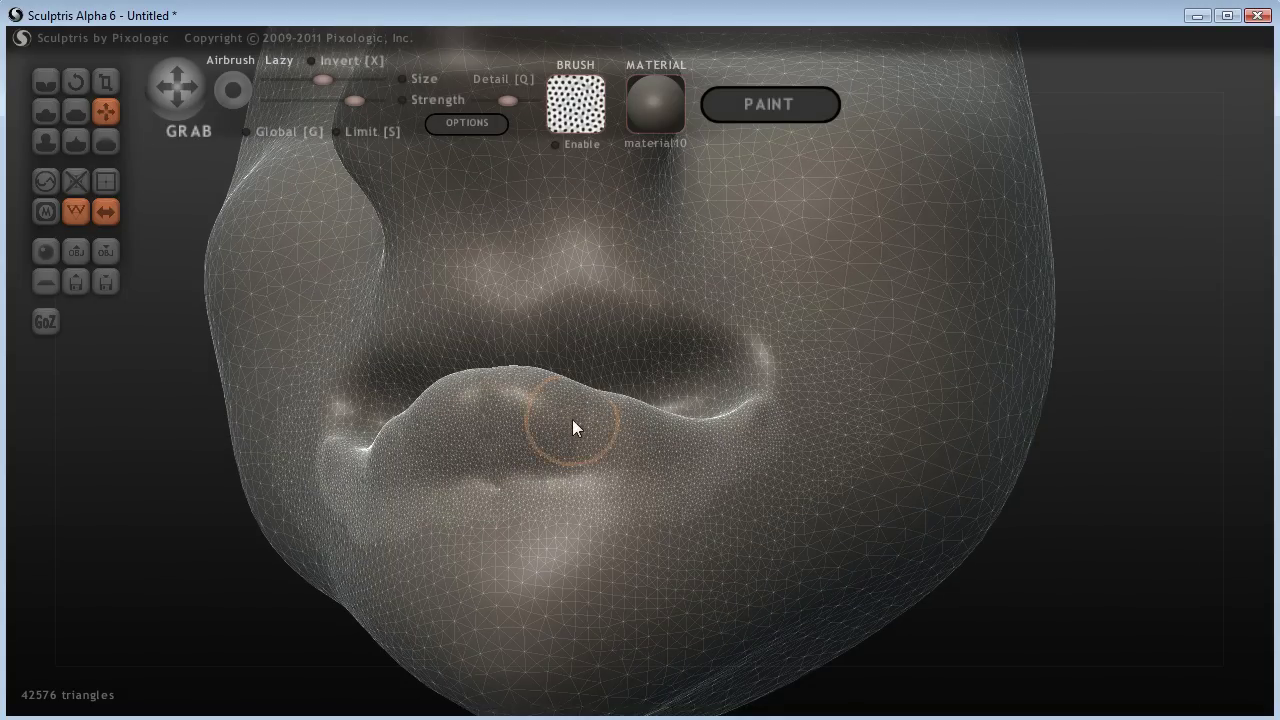
drag(1149, 533, 1051, 552)
drag(960, 450, 1116, 424)
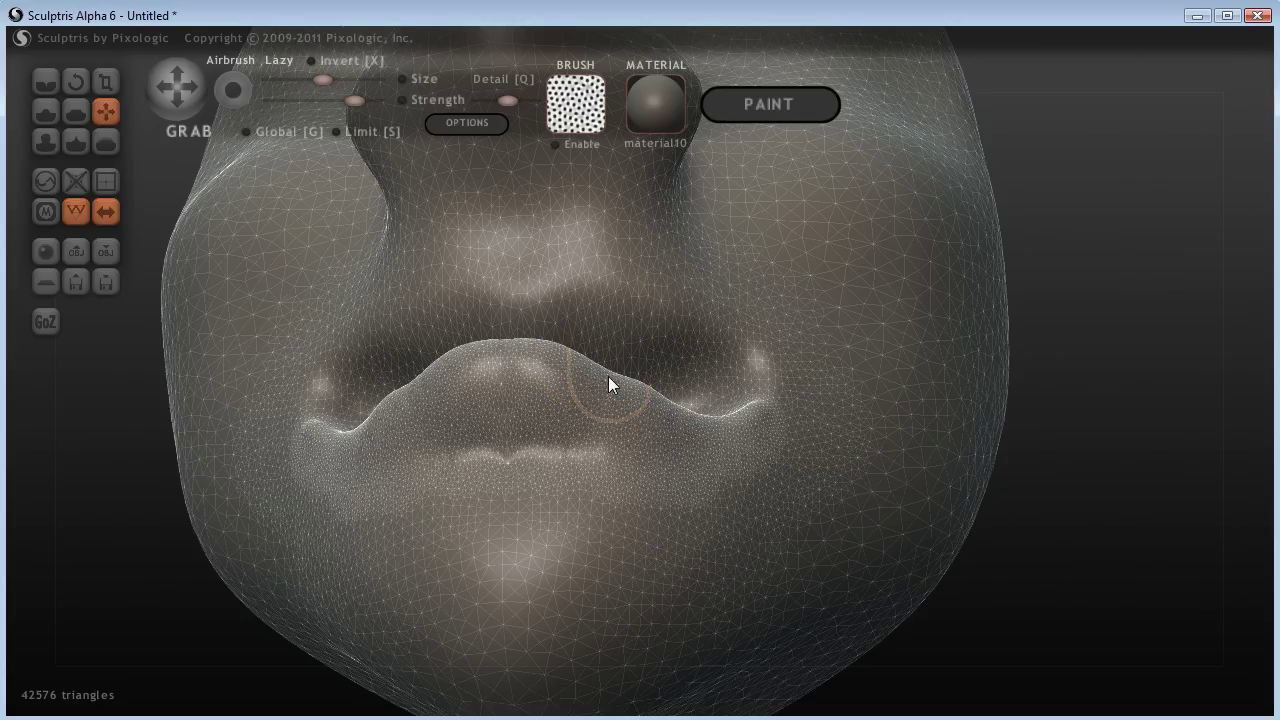
key(bracketright)
drag(607, 377, 624, 373)
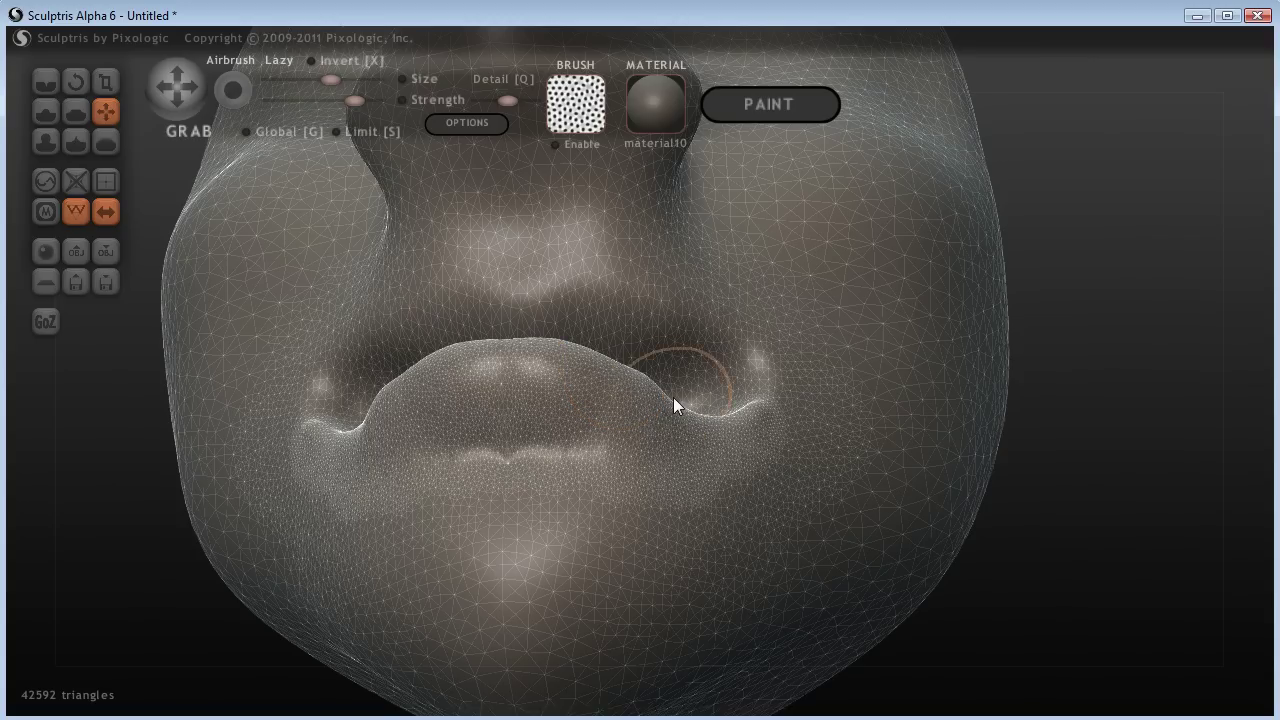
drag(677, 411, 711, 403)
mouse_move(1120, 431)
mouse_down()
mouse_move(1192, 432)
mouse_move(1102, 578)
mouse_move(665, 513)
mouse_up()
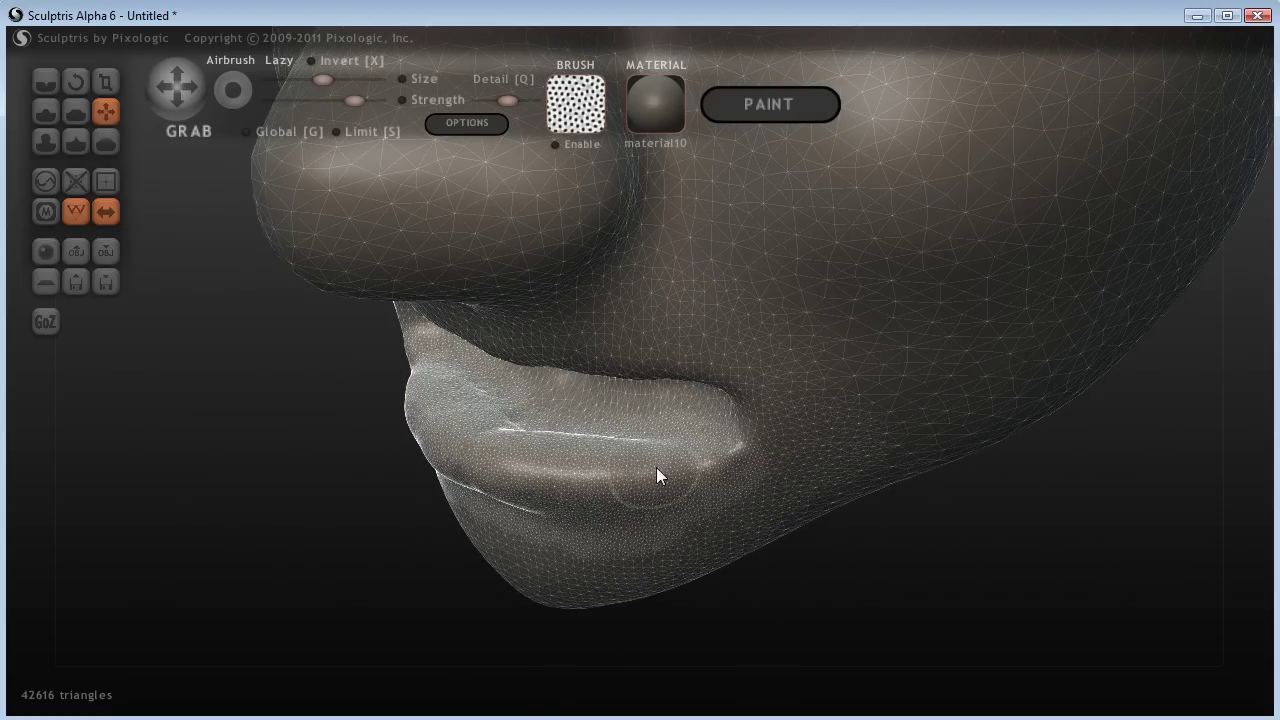
drag(1061, 559, 487, 467)
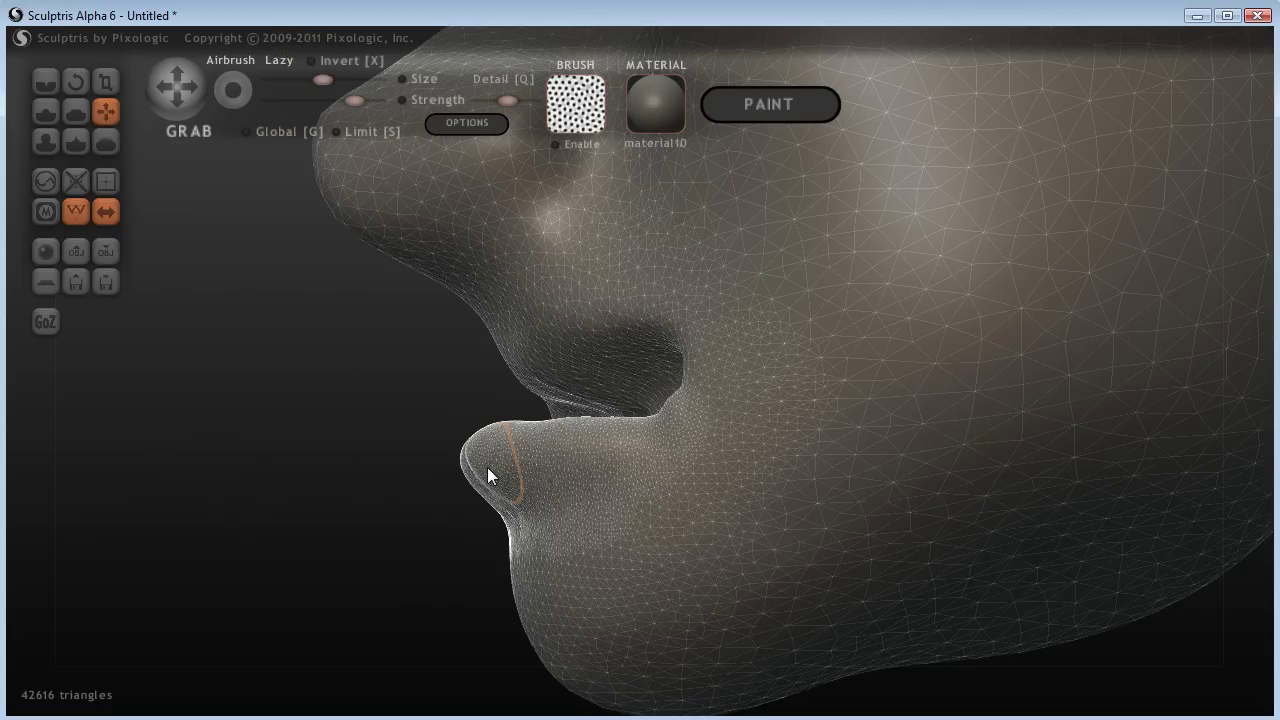
Add volume along the lower lip from its side to its center with Inflate strokes
drag(118, 336, 289, 436)
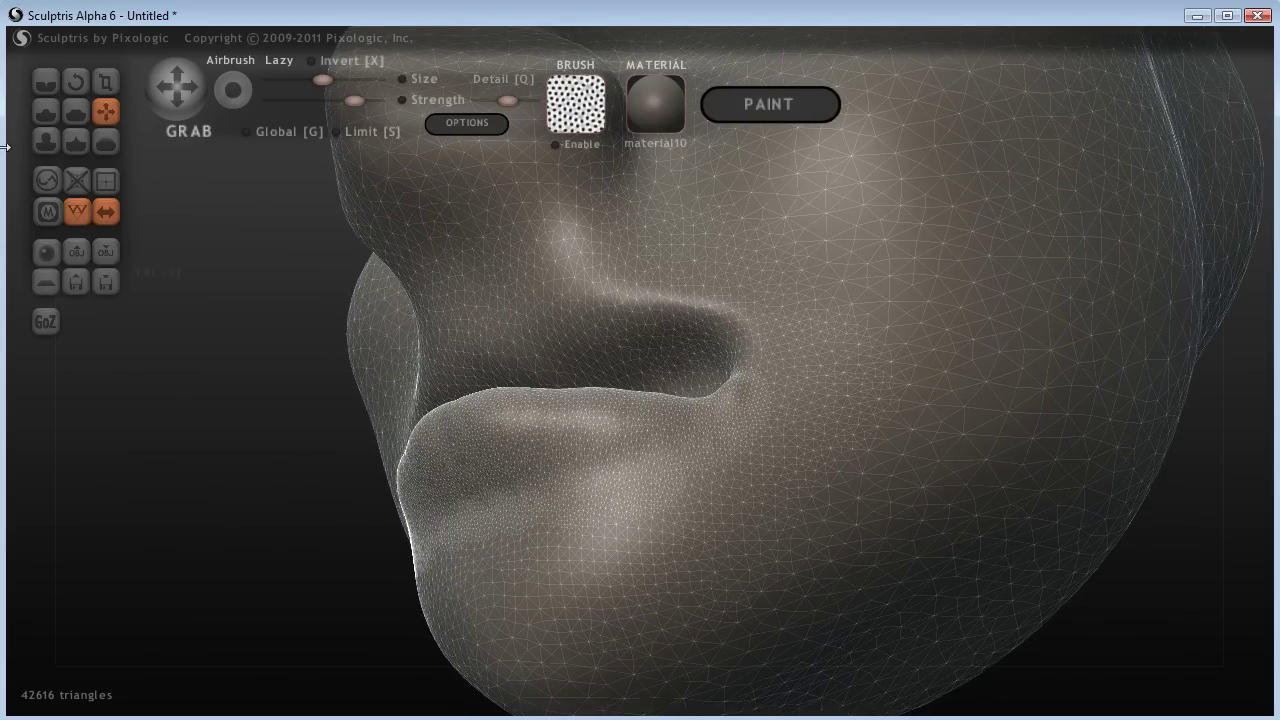
click(46, 142)
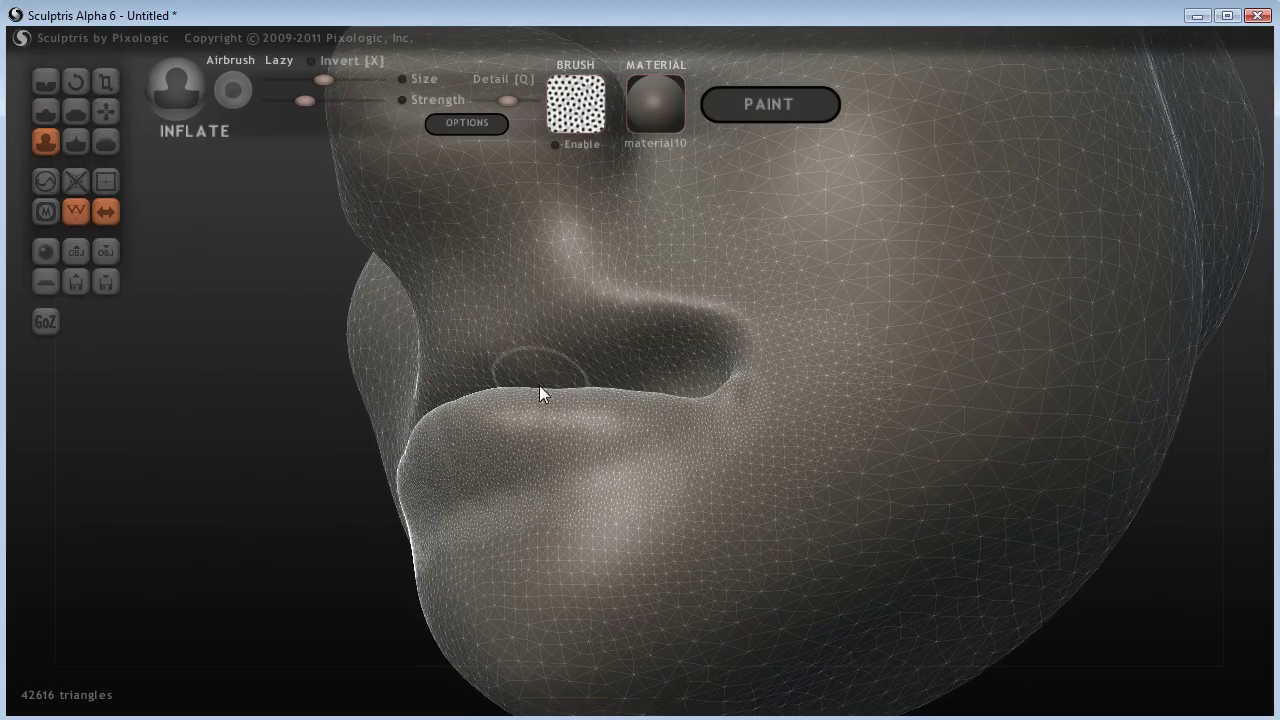
mouse_move(577, 413)
mouse_down()
mouse_move(441, 468)
mouse_move(522, 446)
mouse_move(431, 468)
mouse_up()
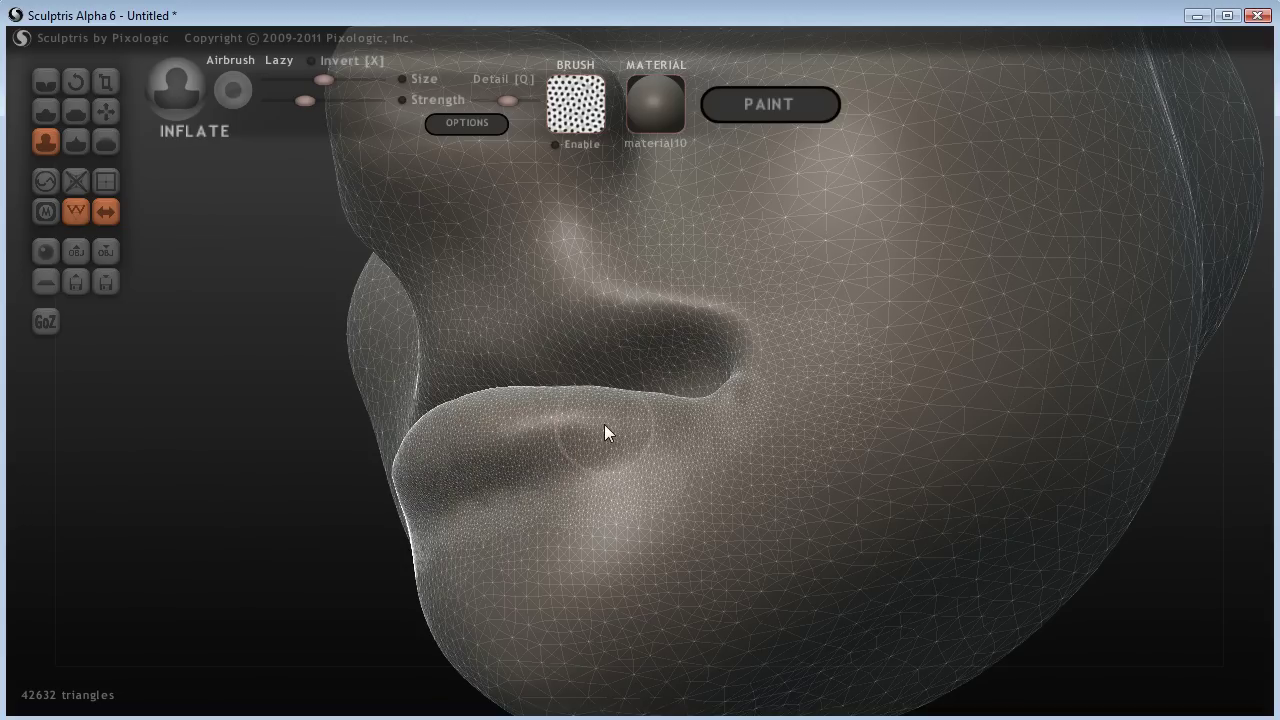
mouse_move(570, 413)
mouse_down()
mouse_move(545, 417)
mouse_move(483, 474)
mouse_up()
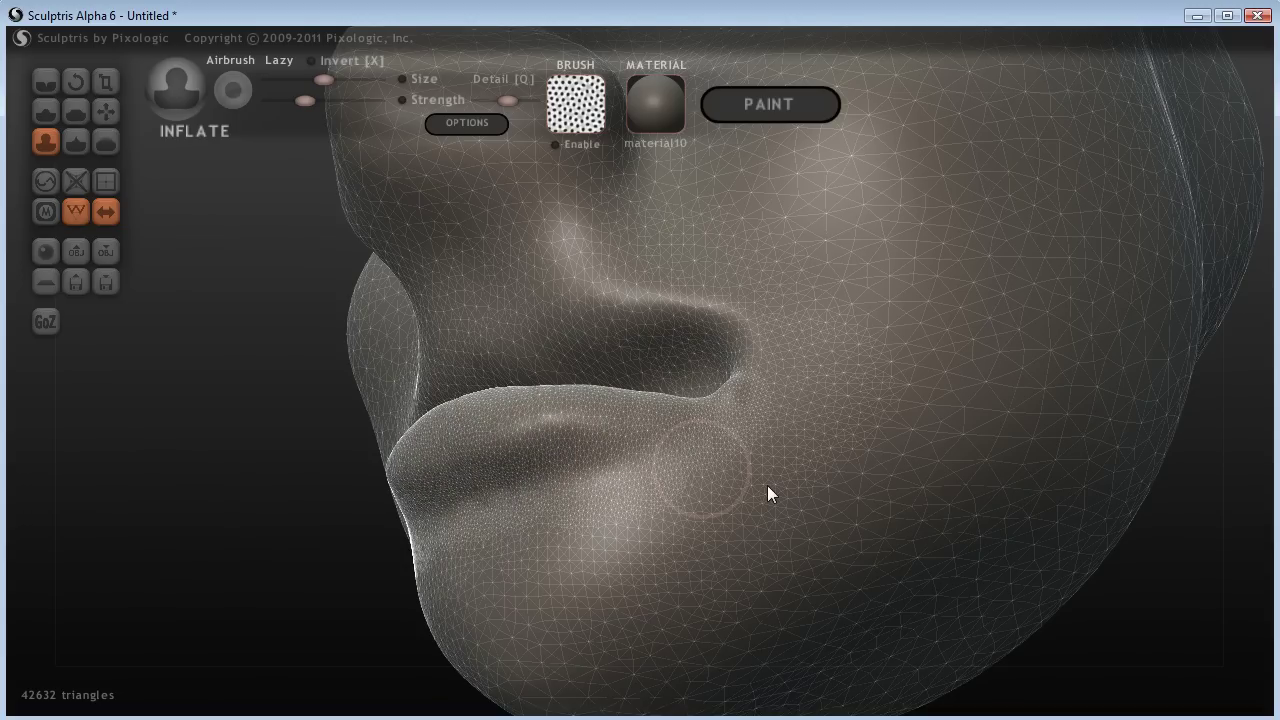
drag(1206, 591, 1074, 651)
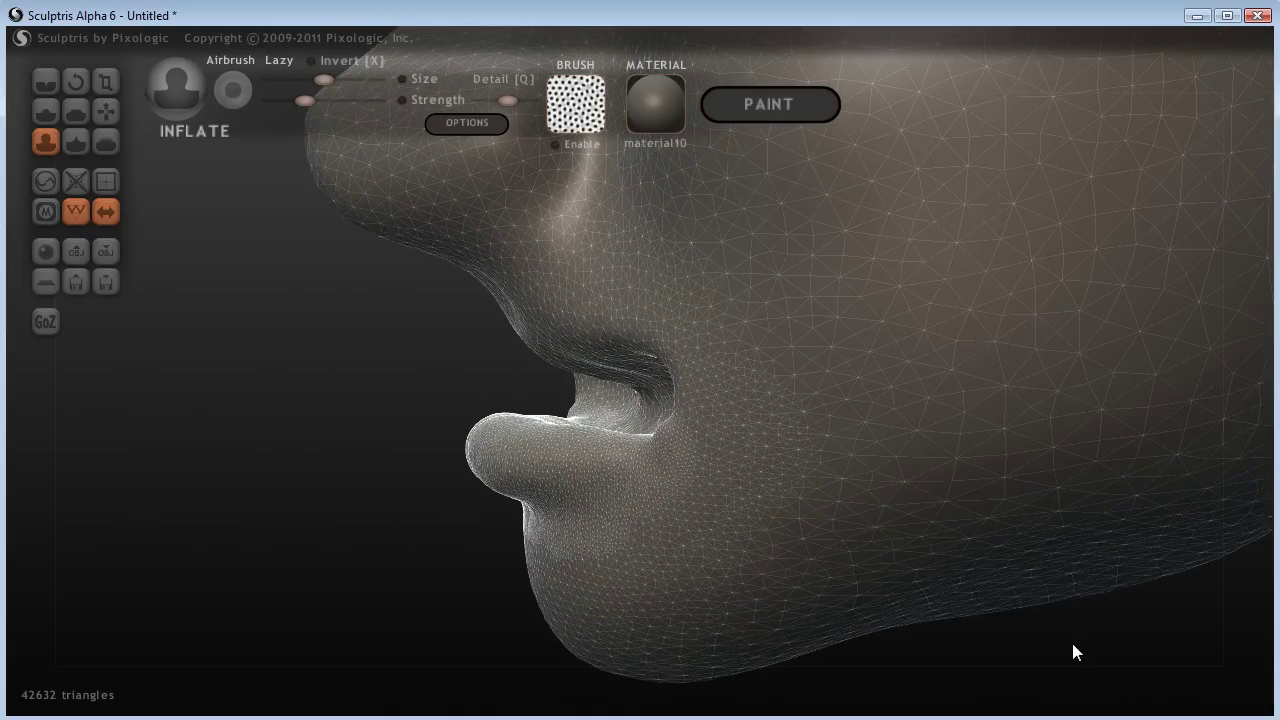
drag(417, 509, 221, 252)
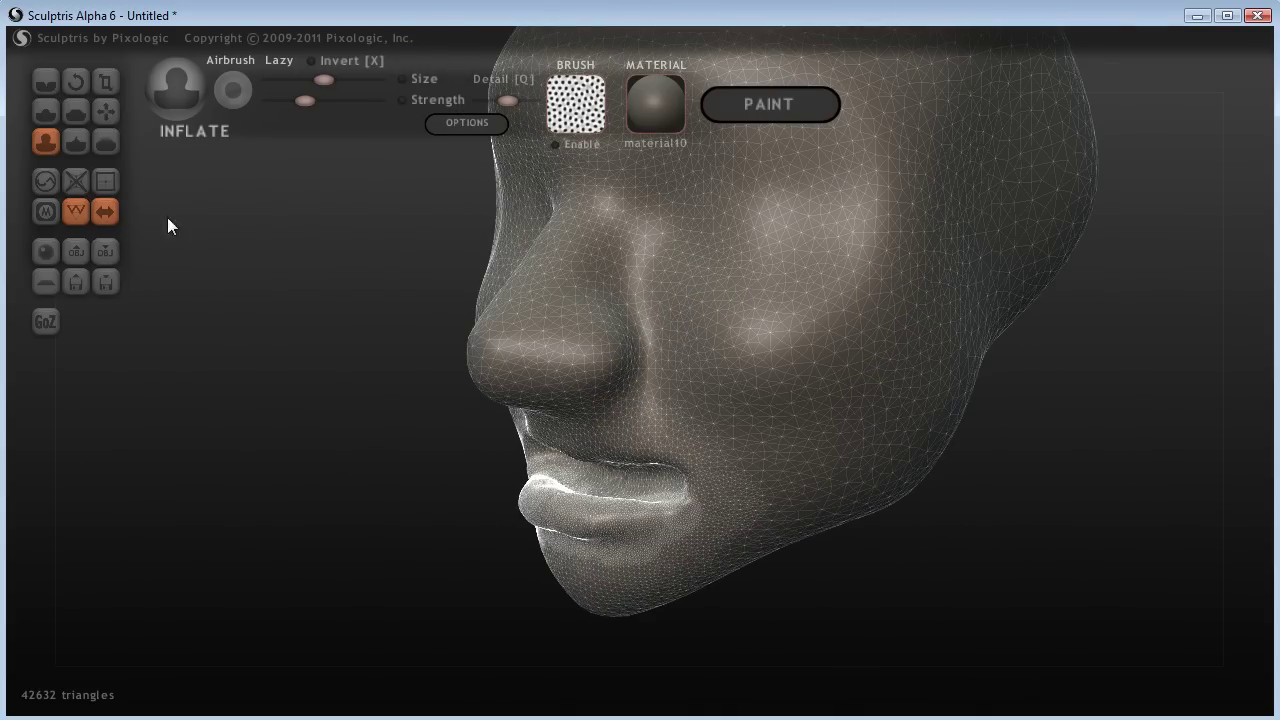
Hide the wireframe and check the smooth-shaded head around the nose and lips
click(75, 212)
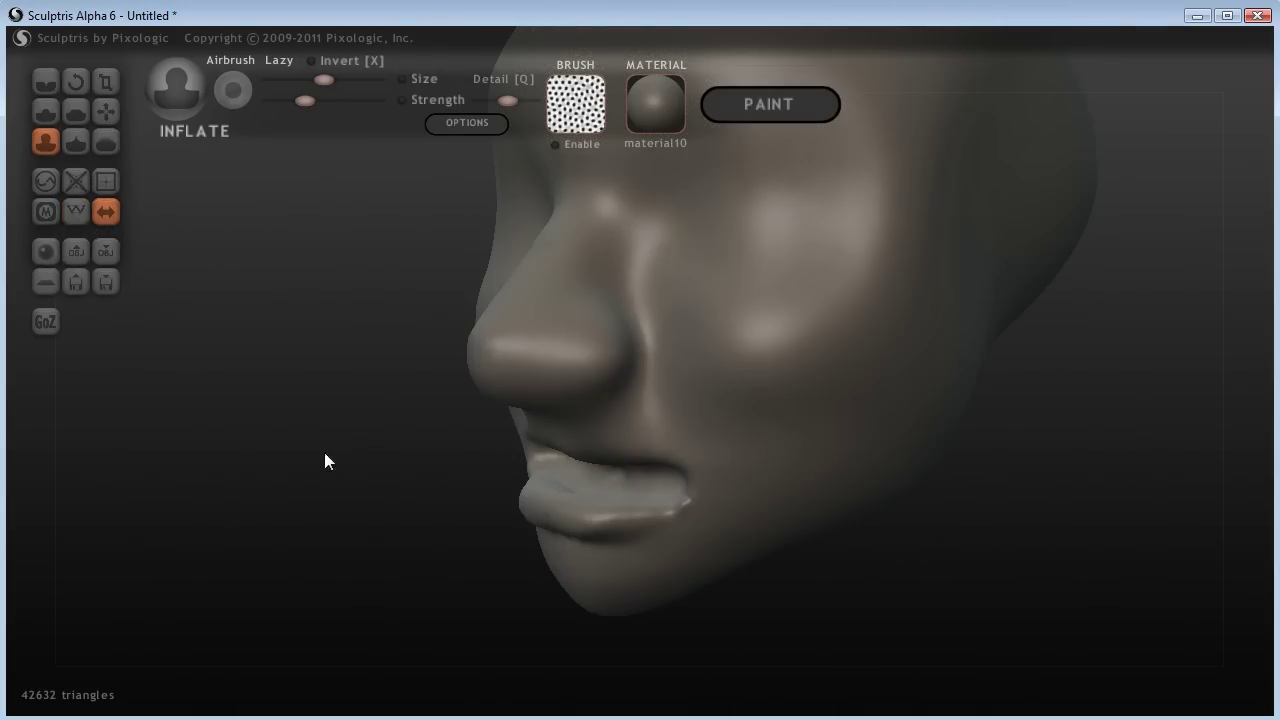
mouse_move(324, 452)
mouse_down()
mouse_move(653, 451)
mouse_move(597, 463)
mouse_move(243, 451)
mouse_move(367, 425)
mouse_move(346, 449)
mouse_up()
drag(966, 565, 929, 523)
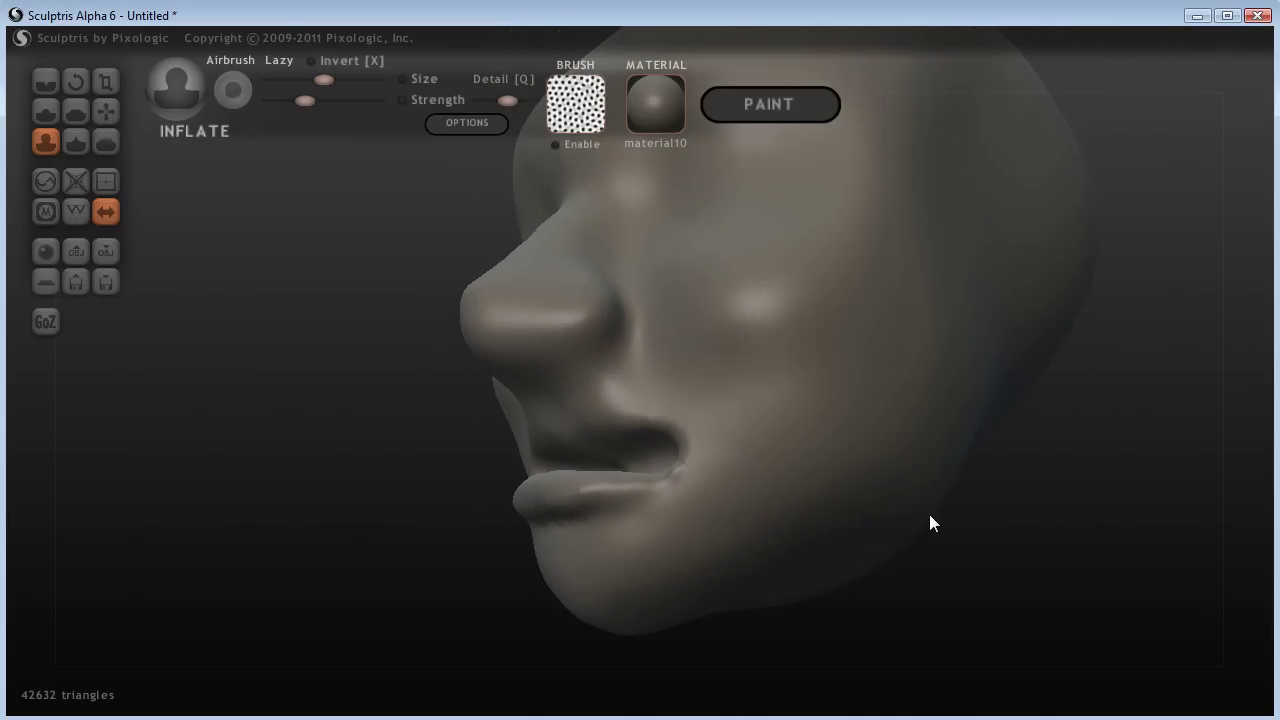
Try the mashrim, JG_Gold and ghost materials on the head and compare them from several angles
click(654, 96)
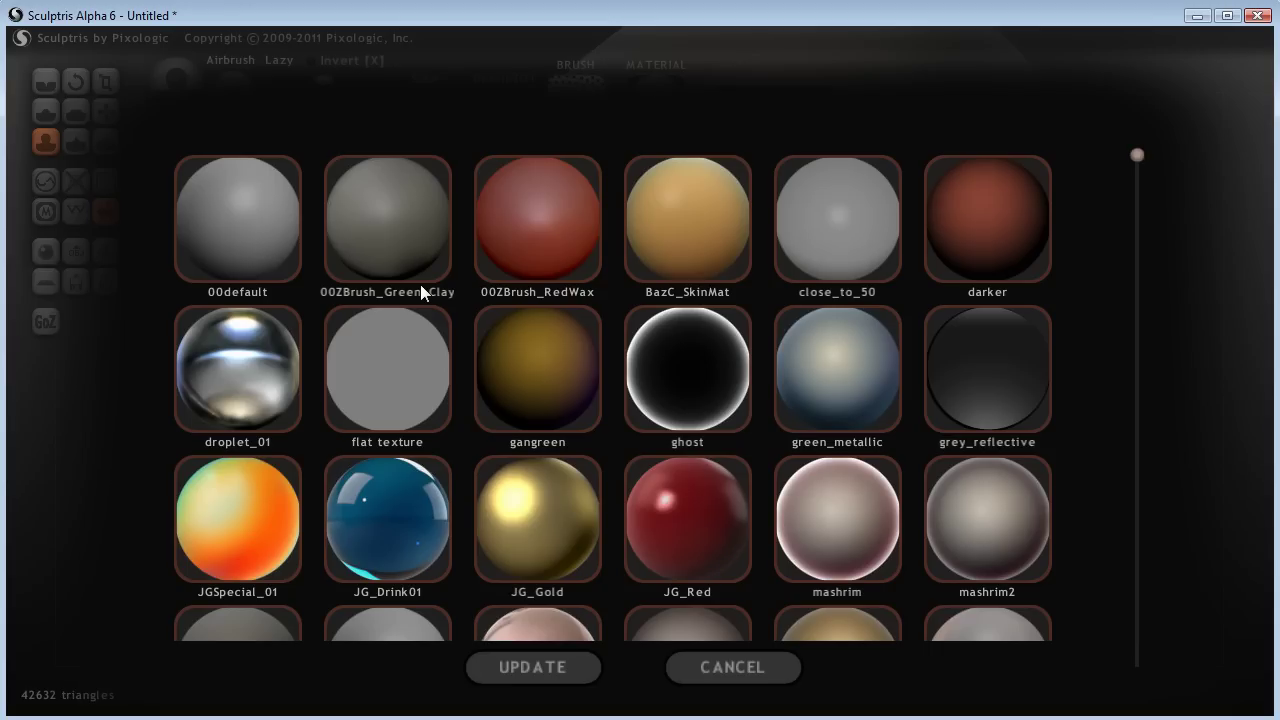
click(849, 524)
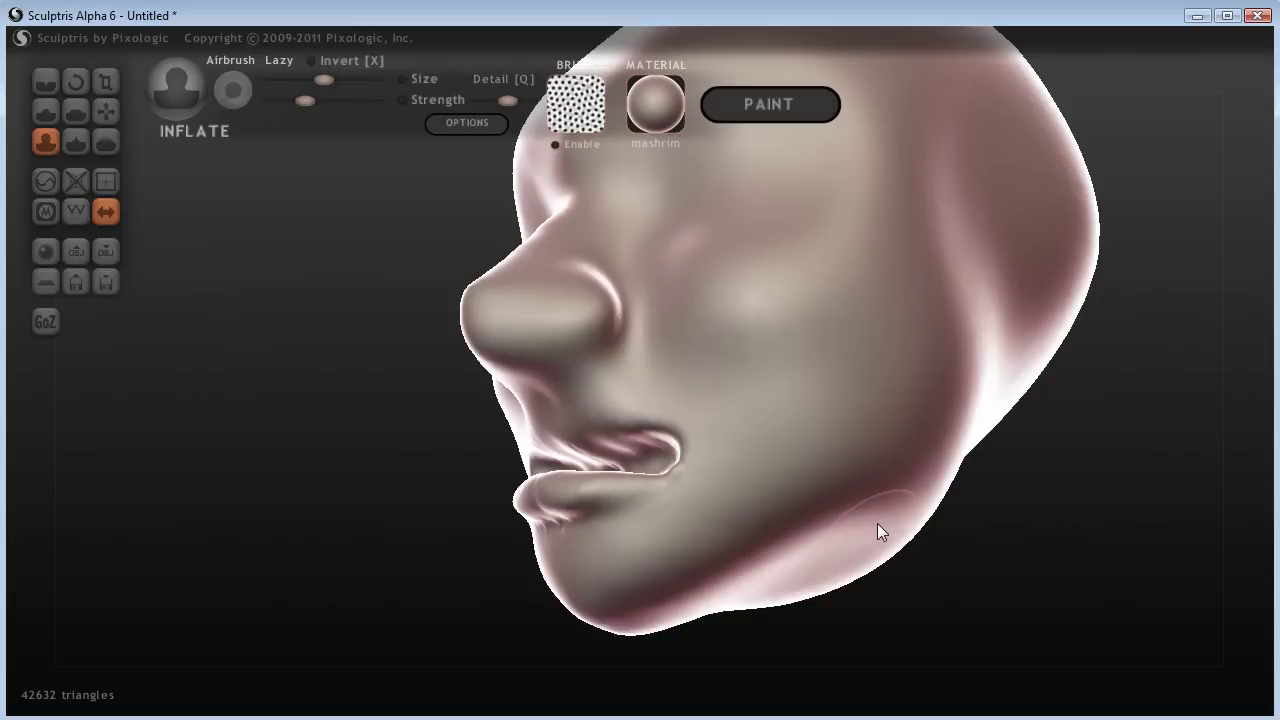
click(648, 118)
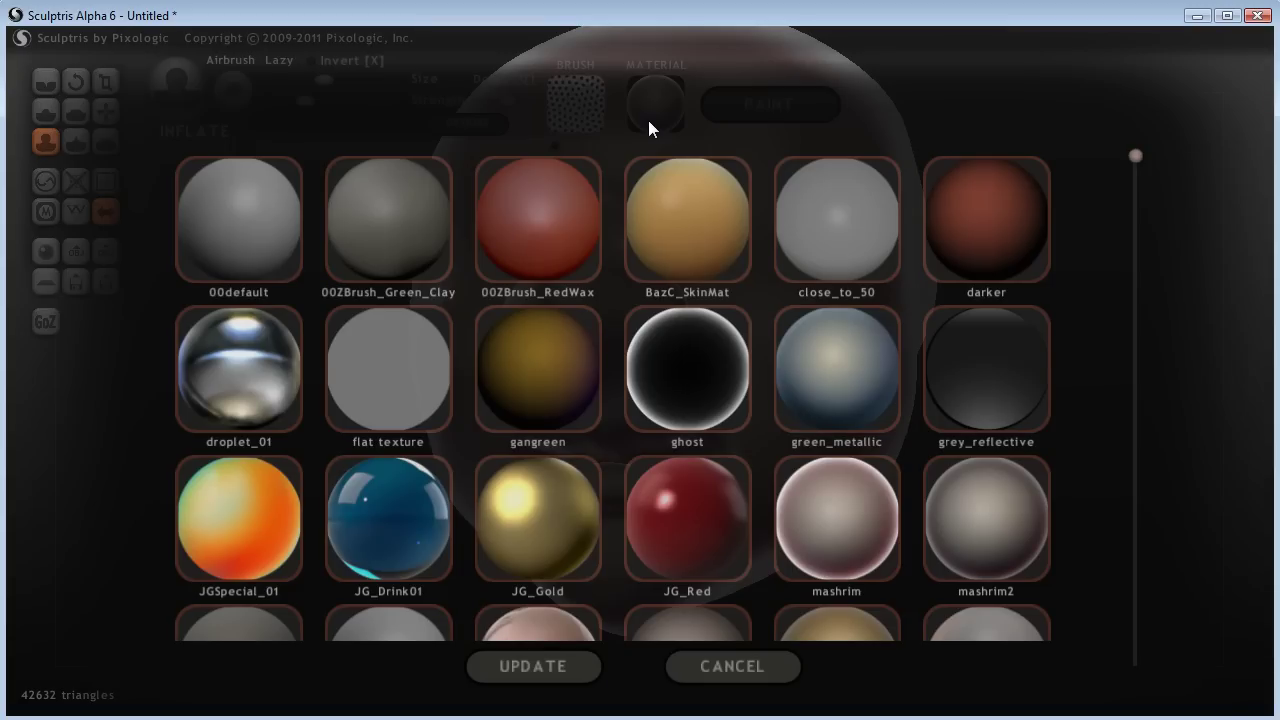
click(834, 224)
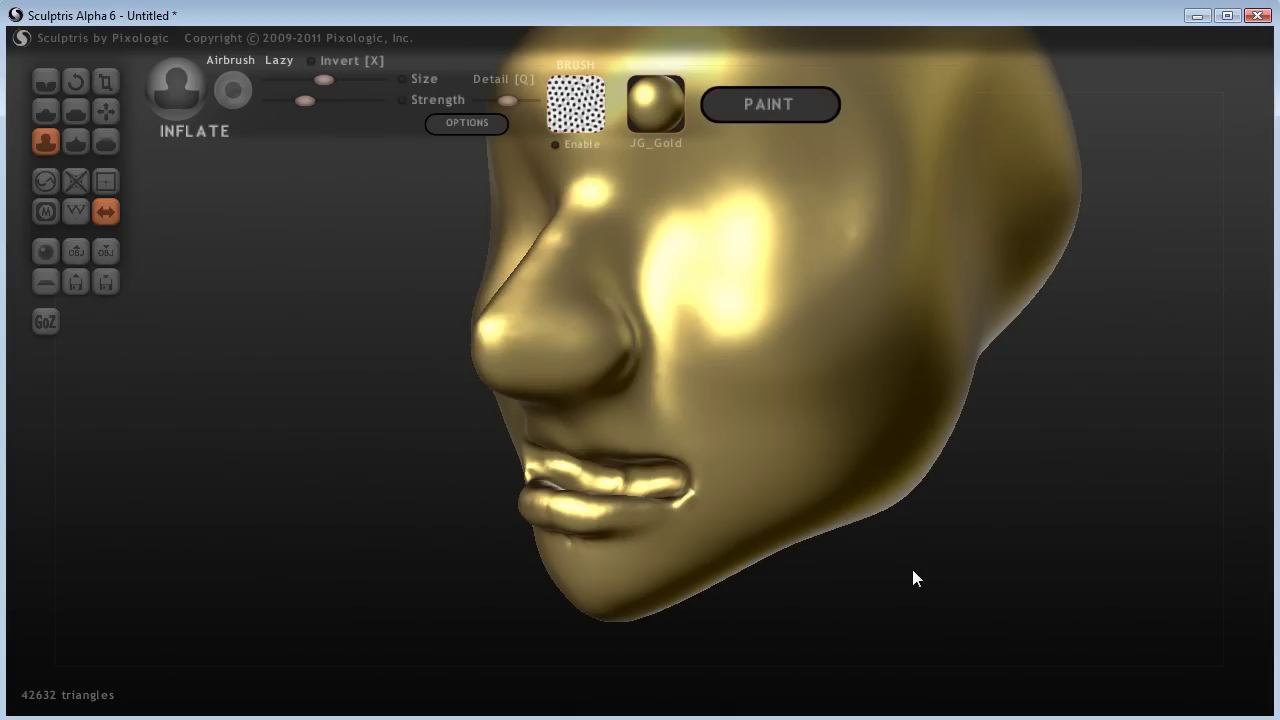
drag(912, 570, 720, 523)
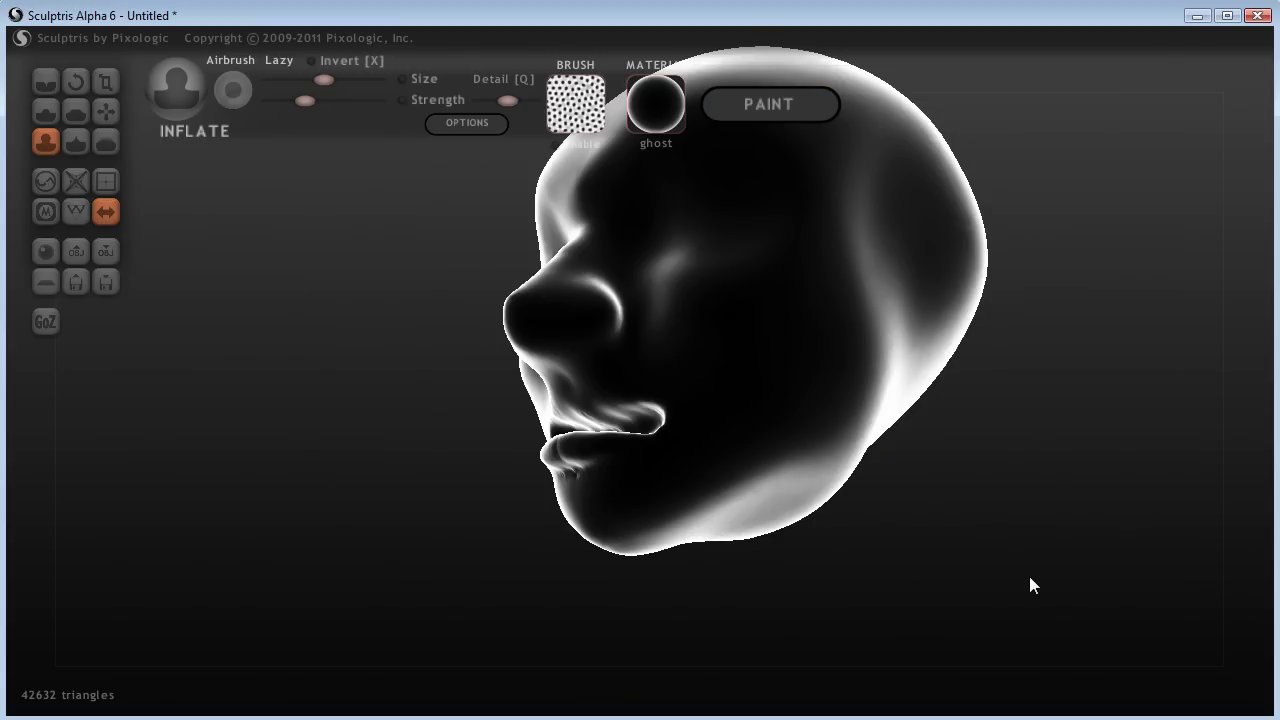
drag(422, 537, 386, 546)
Apply the mshade7 material to the head and check the mouth area from the front and side
click(656, 104)
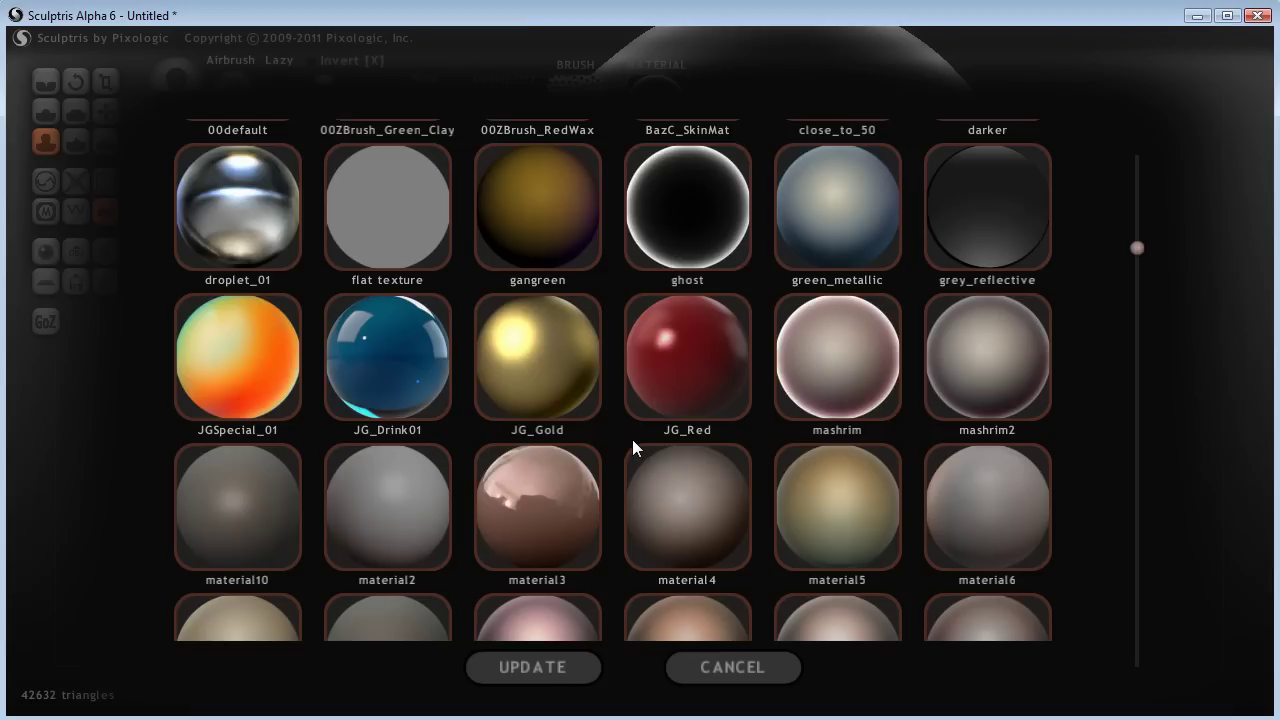
scroll(632, 439, down, 5)
scroll(700, 445, down, 1)
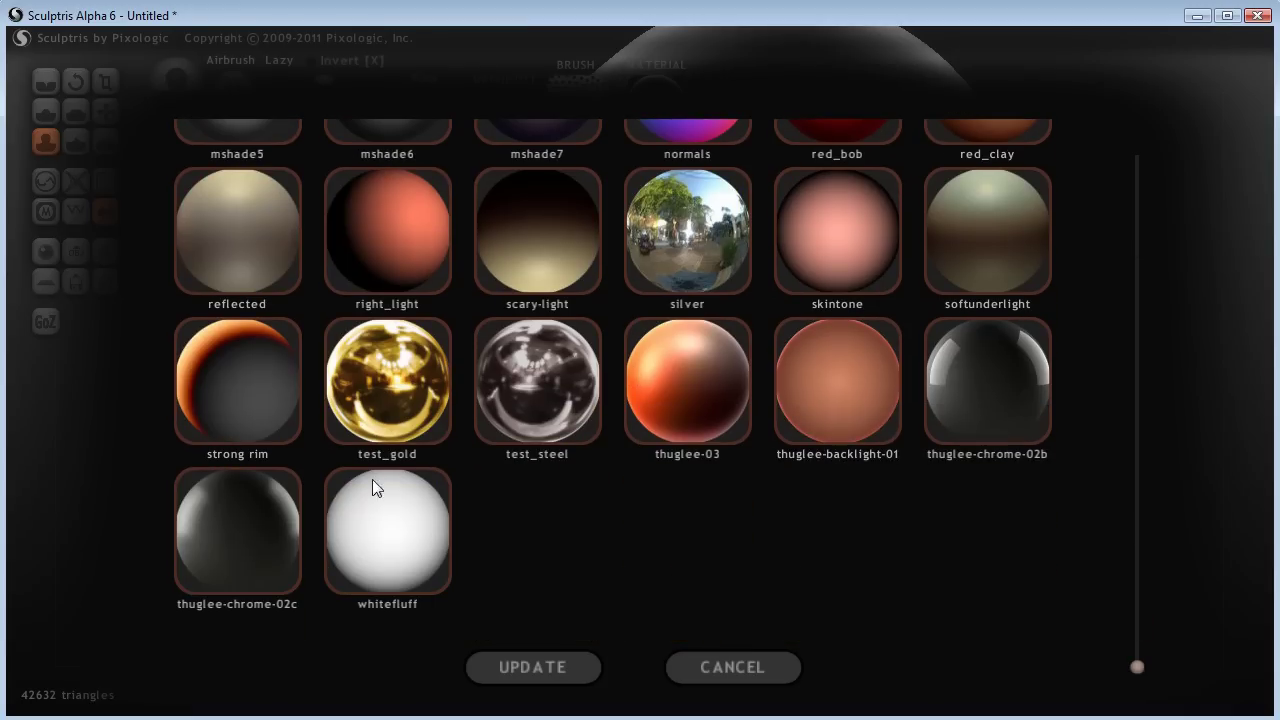
scroll(299, 531, up, 3)
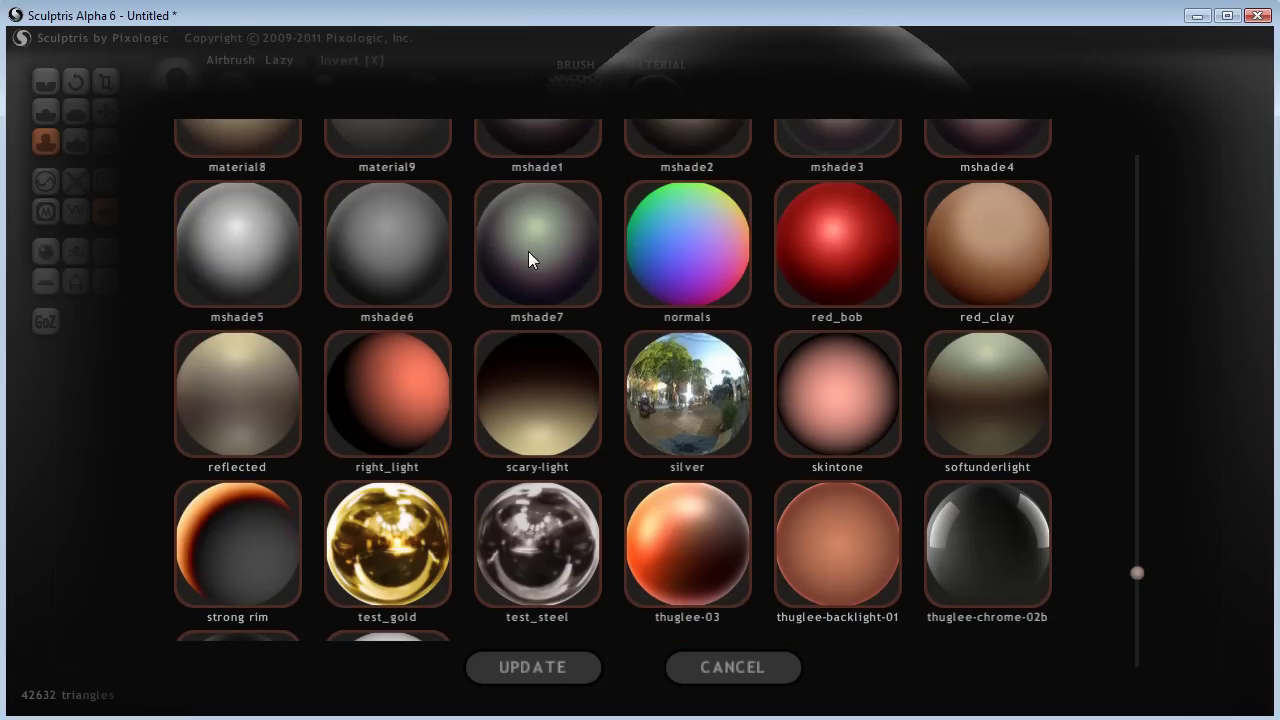
click(528, 260)
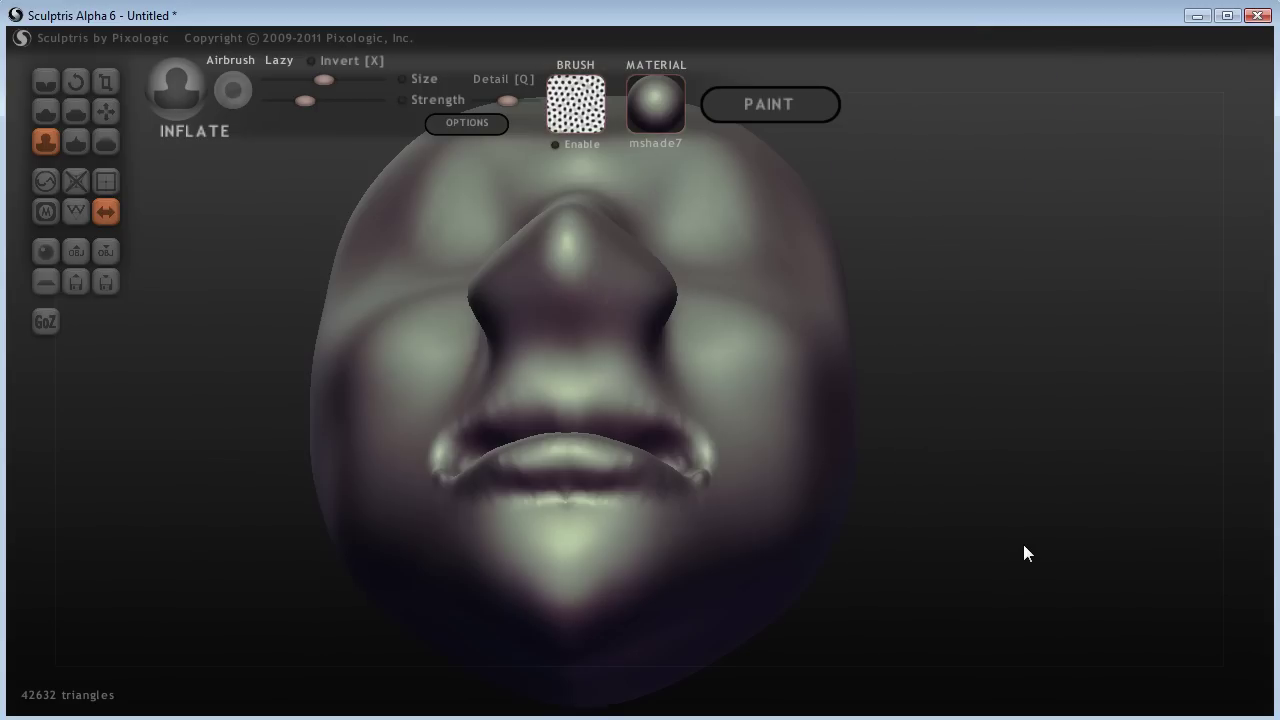
drag(1023, 544, 673, 498)
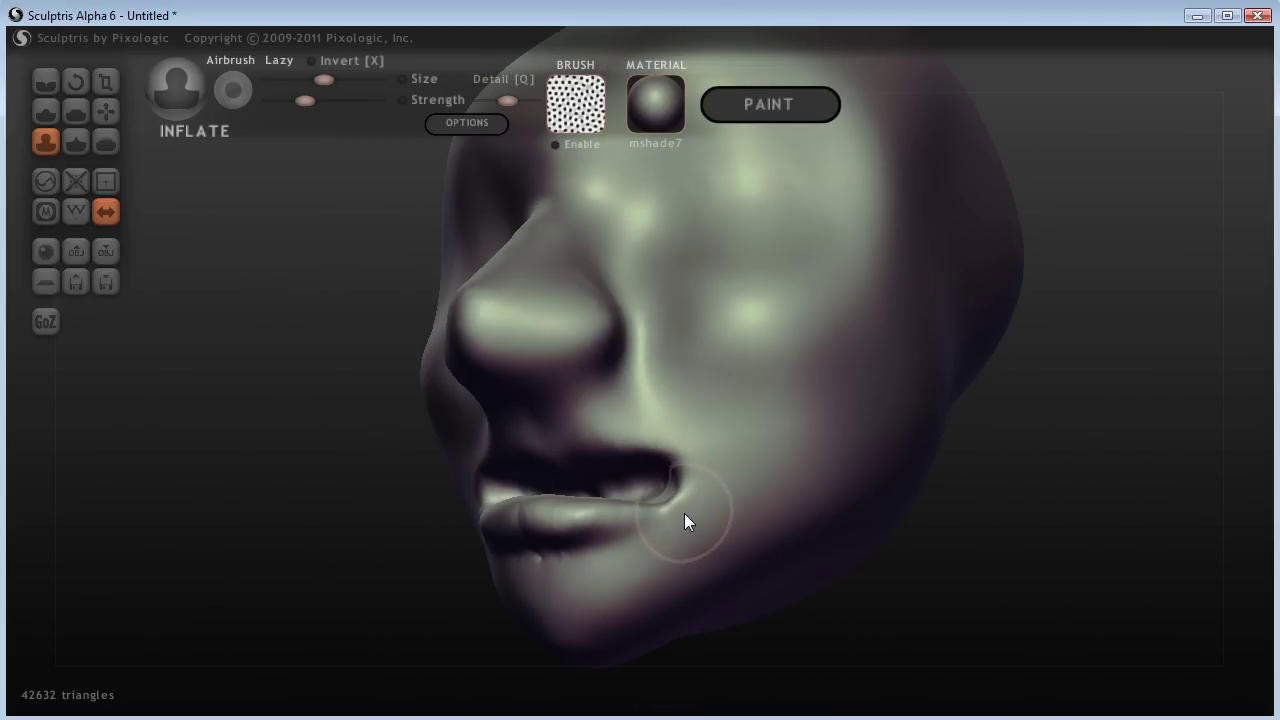
Build up the wings of the nose with Inflate, using a smaller brush than for the lips
mouse_move(1086, 557)
mouse_down()
mouse_move(971, 586)
mouse_move(1126, 520)
mouse_move(1120, 472)
mouse_move(1136, 462)
mouse_up()
key(bracketleft)
key(bracketleft)
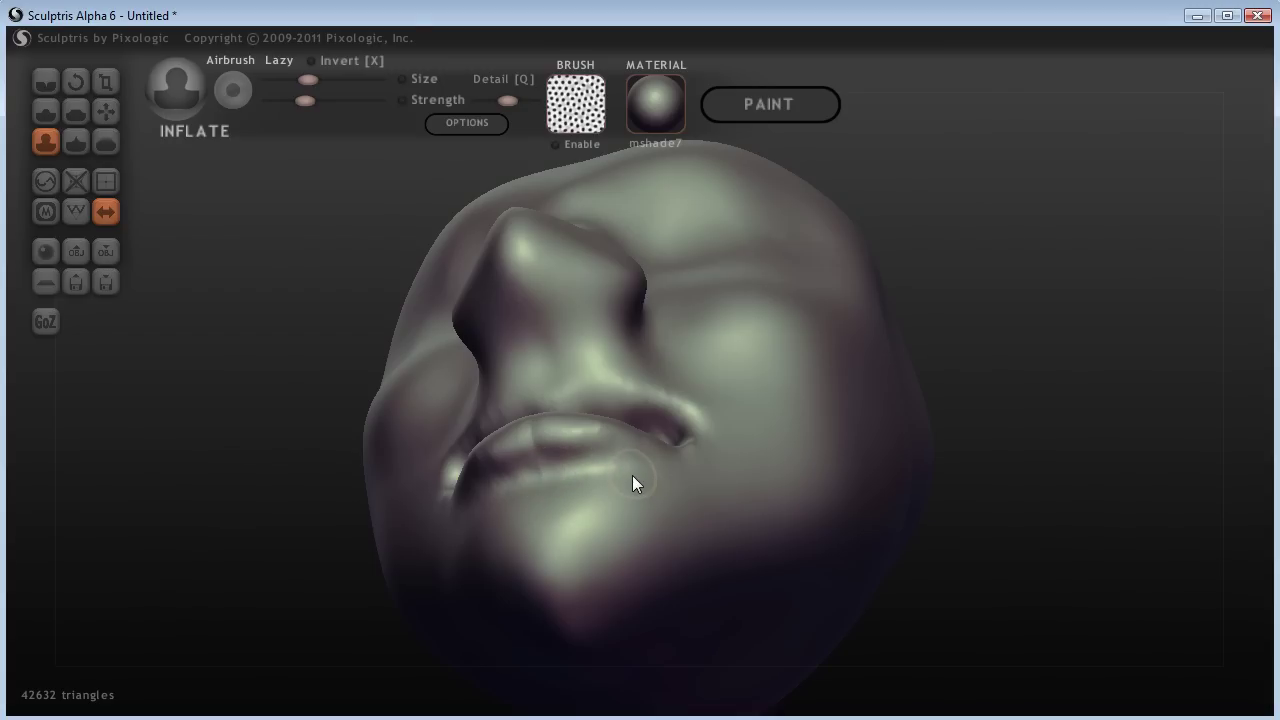
drag(1130, 390, 1015, 426)
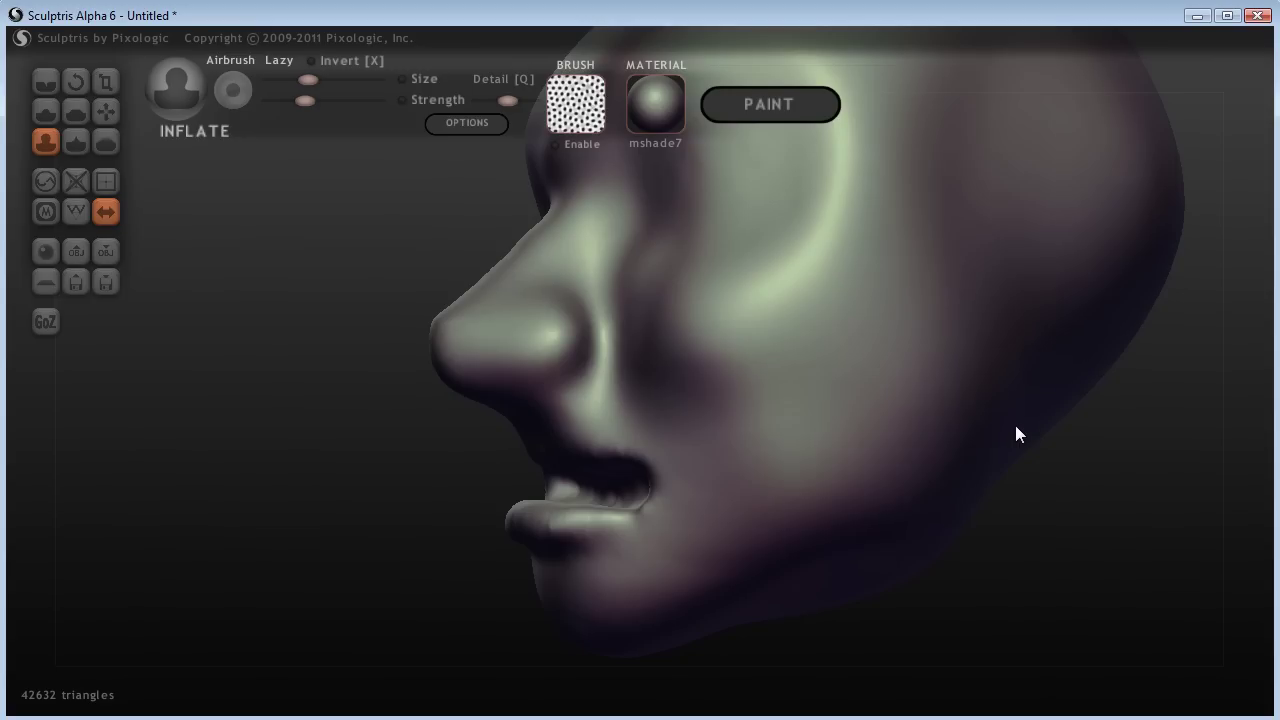
mouse_move(1016, 427)
right_down()
mouse_move(966, 449)
mouse_move(1209, 431)
mouse_move(1129, 480)
mouse_move(1014, 517)
mouse_move(1148, 473)
right_up()
key(bracketright)
click(525, 385)
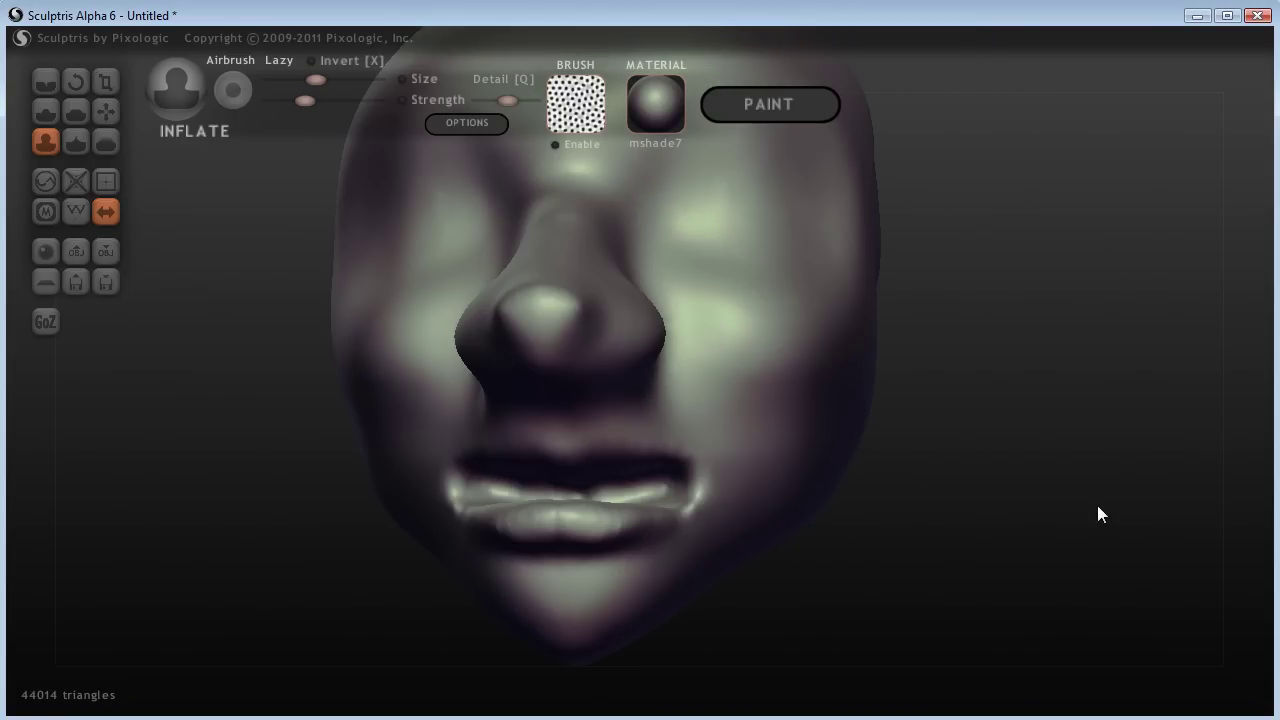
right_drag(1098, 506, 1010, 525)
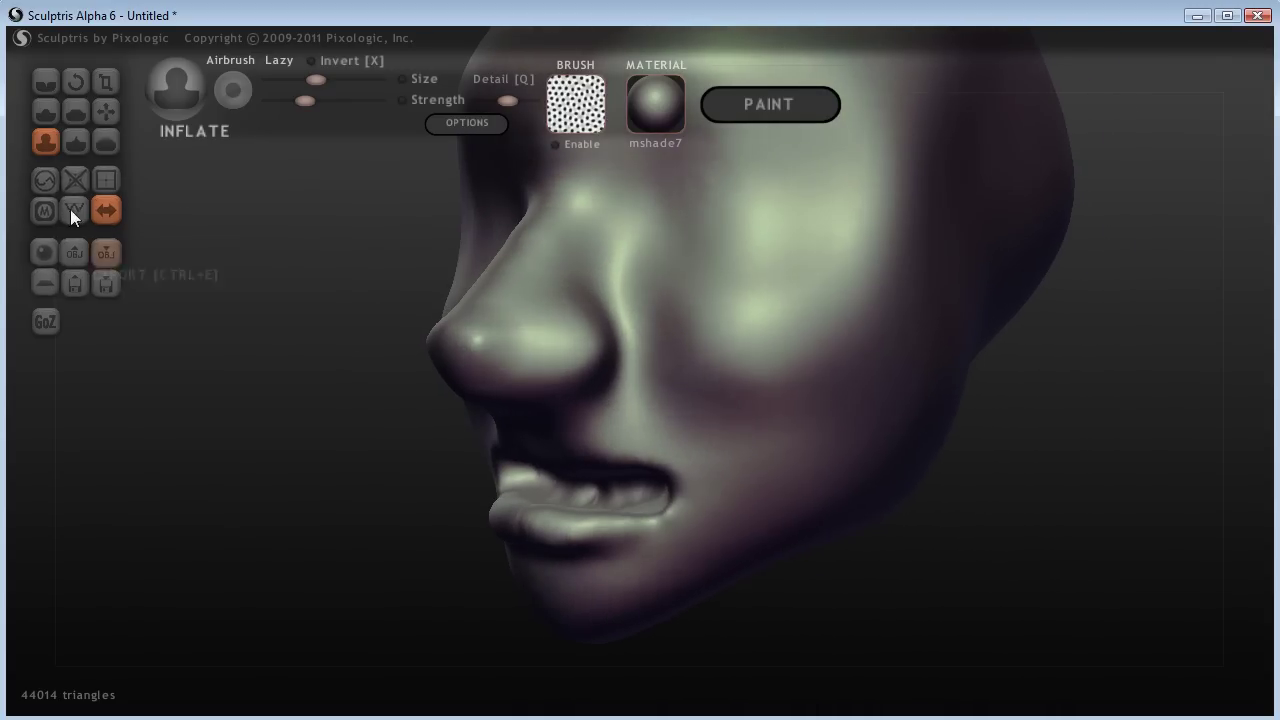
right_drag(247, 449, 360, 445)
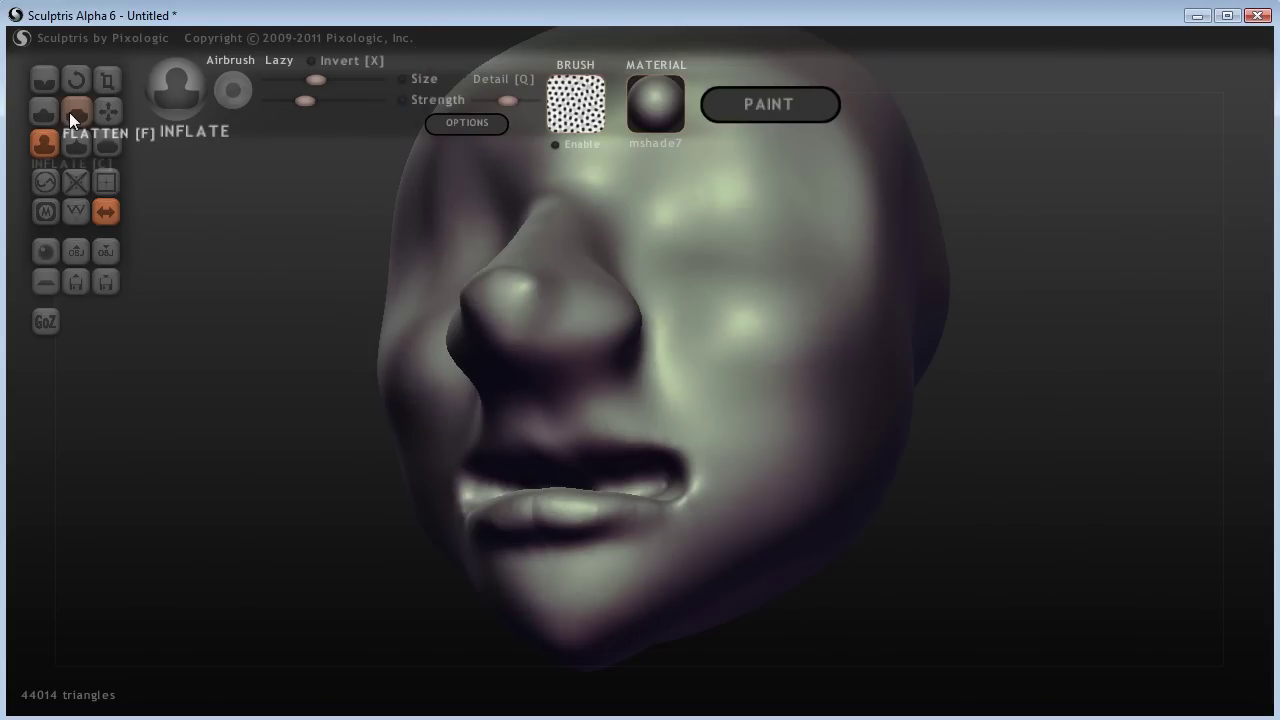
Reshape the nose tip and pull the wings of the nose downward with the Grab brush
click(106, 111)
right_drag(245, 430, 279, 500)
drag(521, 343, 540, 372)
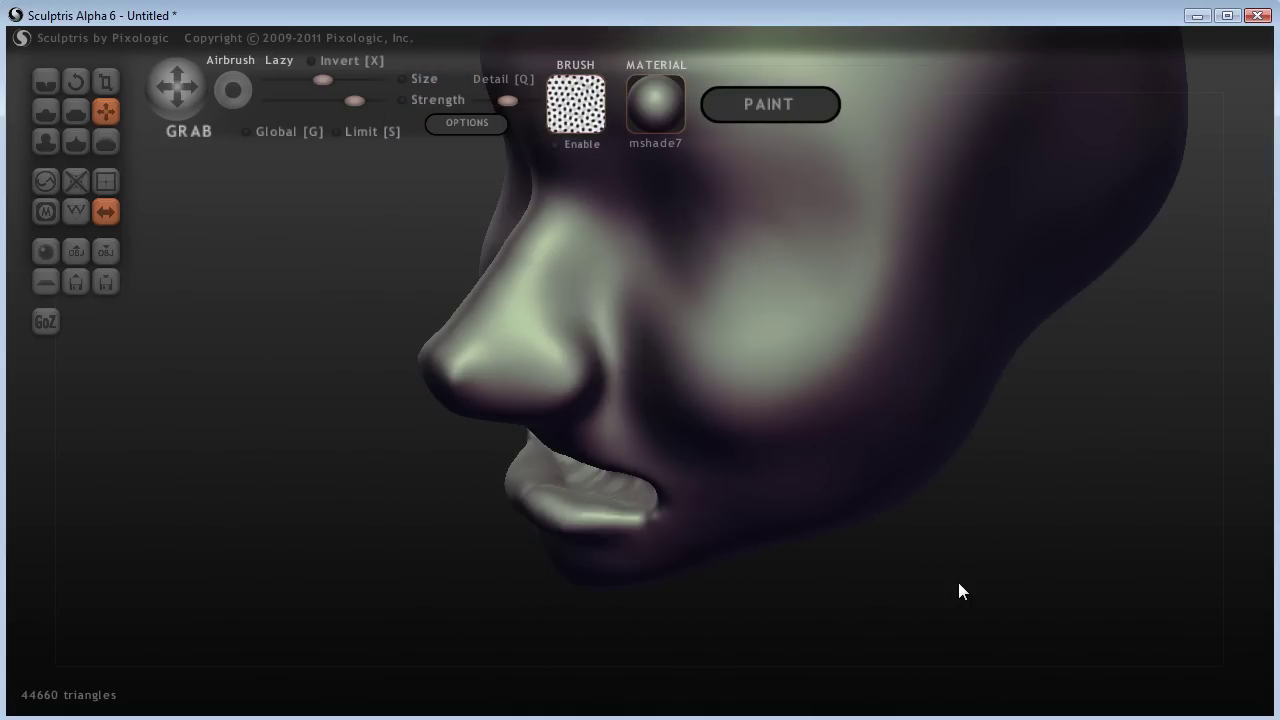
mouse_move(958, 591)
right_down()
mouse_move(963, 614)
mouse_move(877, 617)
mouse_move(1066, 603)
right_up()
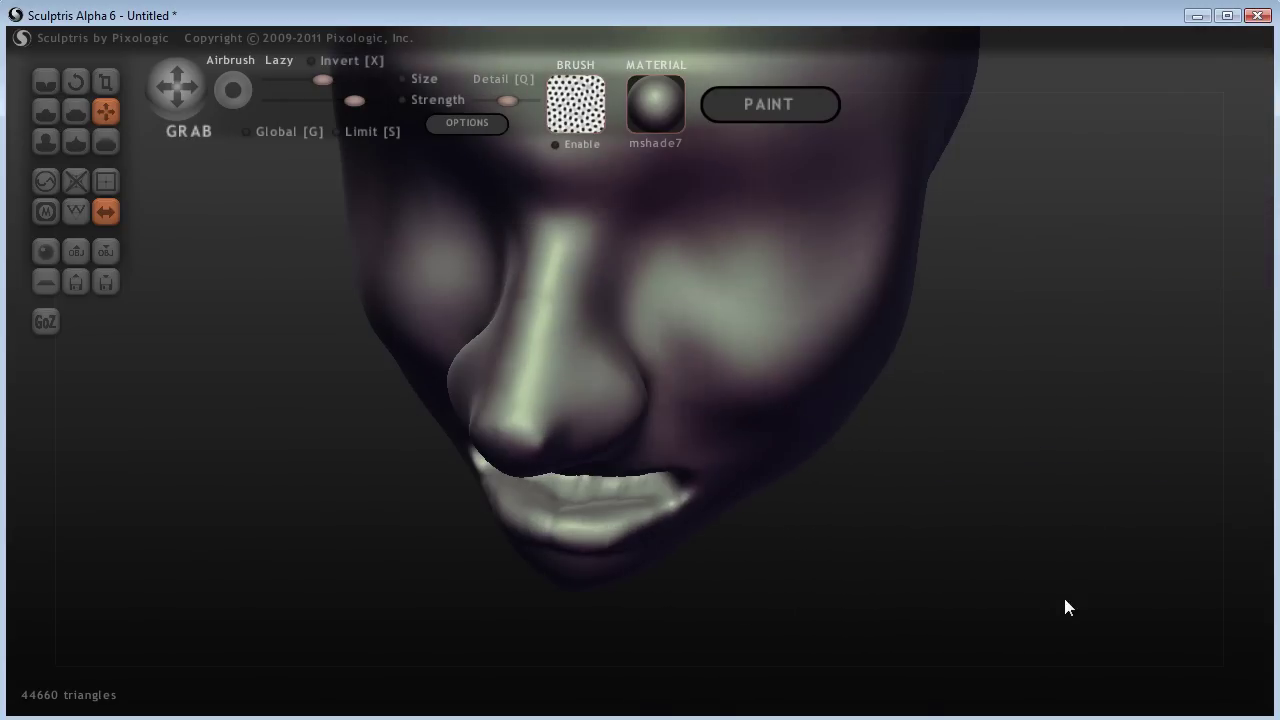
mouse_move(601, 408)
mouse_down()
mouse_move(584, 407)
mouse_move(599, 434)
mouse_up()
right_drag(688, 452, 980, 428)
right_drag(566, 333, 489, 338)
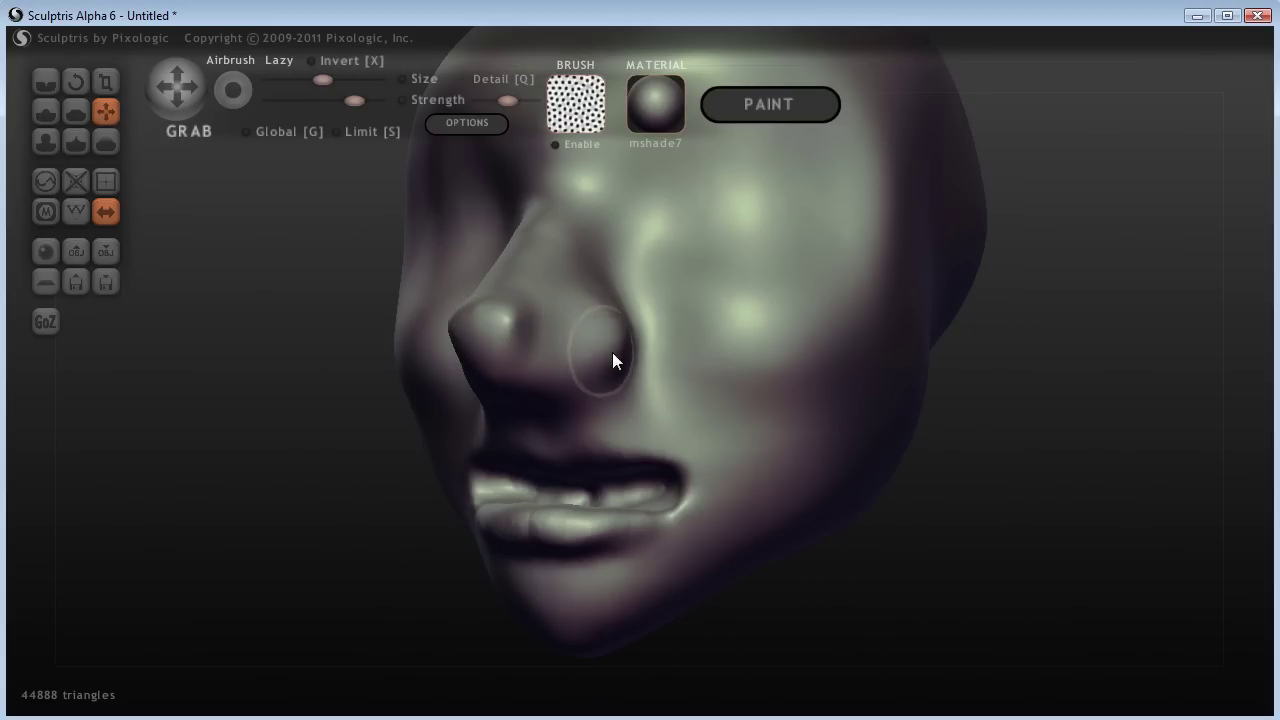
Slim the nose with Grab by pushing in its side wall and the area behind the tip
drag(1117, 405, 1125, 450)
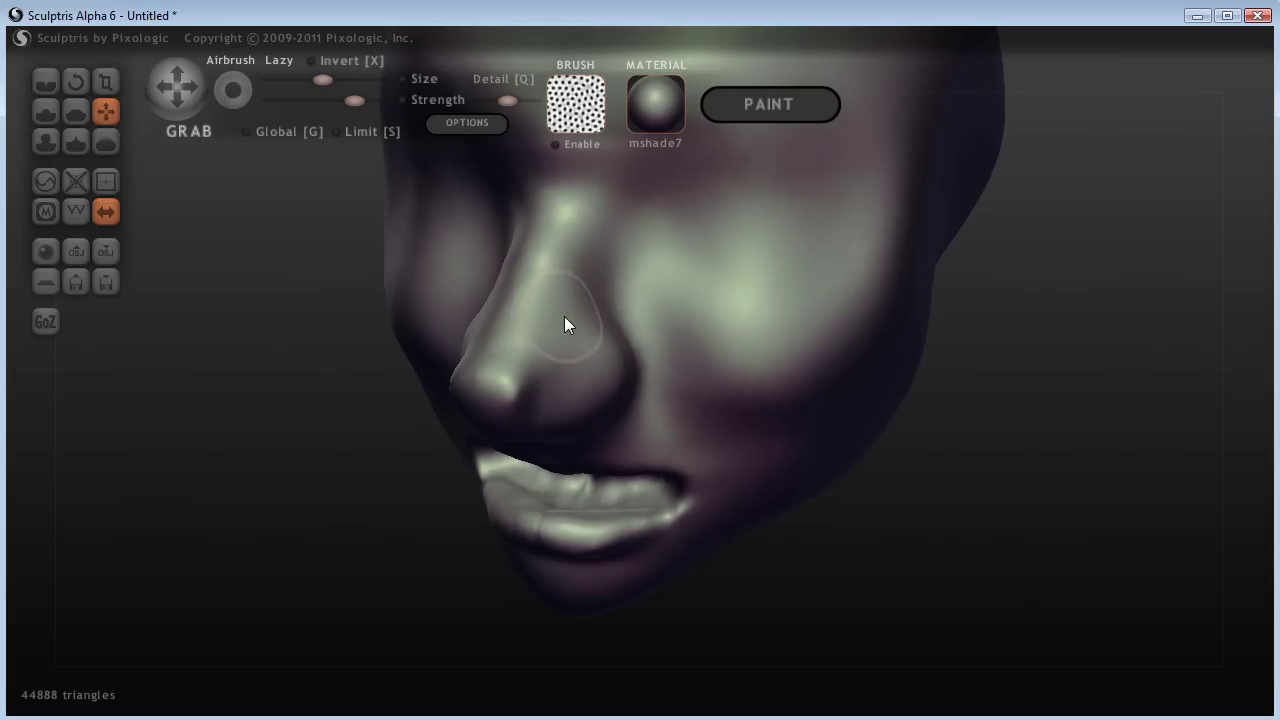
drag(590, 314, 576, 320)
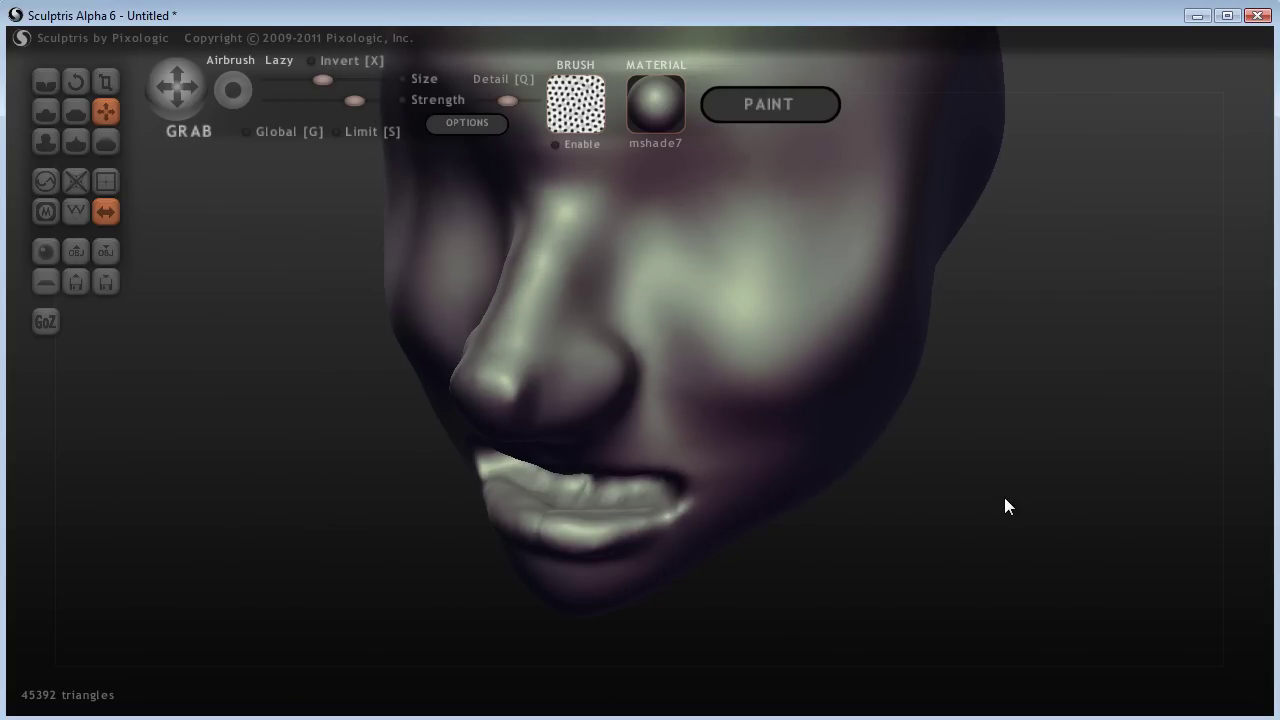
mouse_move(1005, 498)
right_down()
mouse_move(971, 503)
mouse_move(974, 480)
mouse_move(1103, 463)
mouse_move(1005, 444)
mouse_move(1029, 449)
mouse_move(929, 403)
right_up()
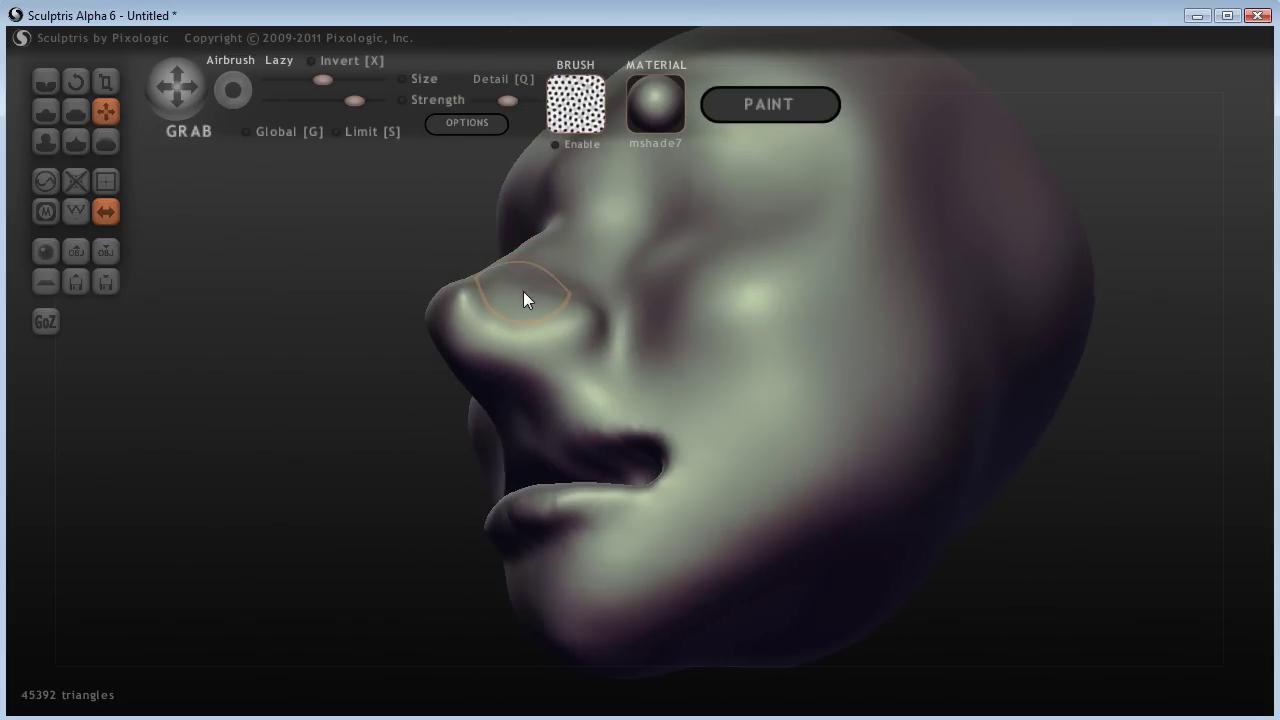
right_drag(523, 297, 505, 357)
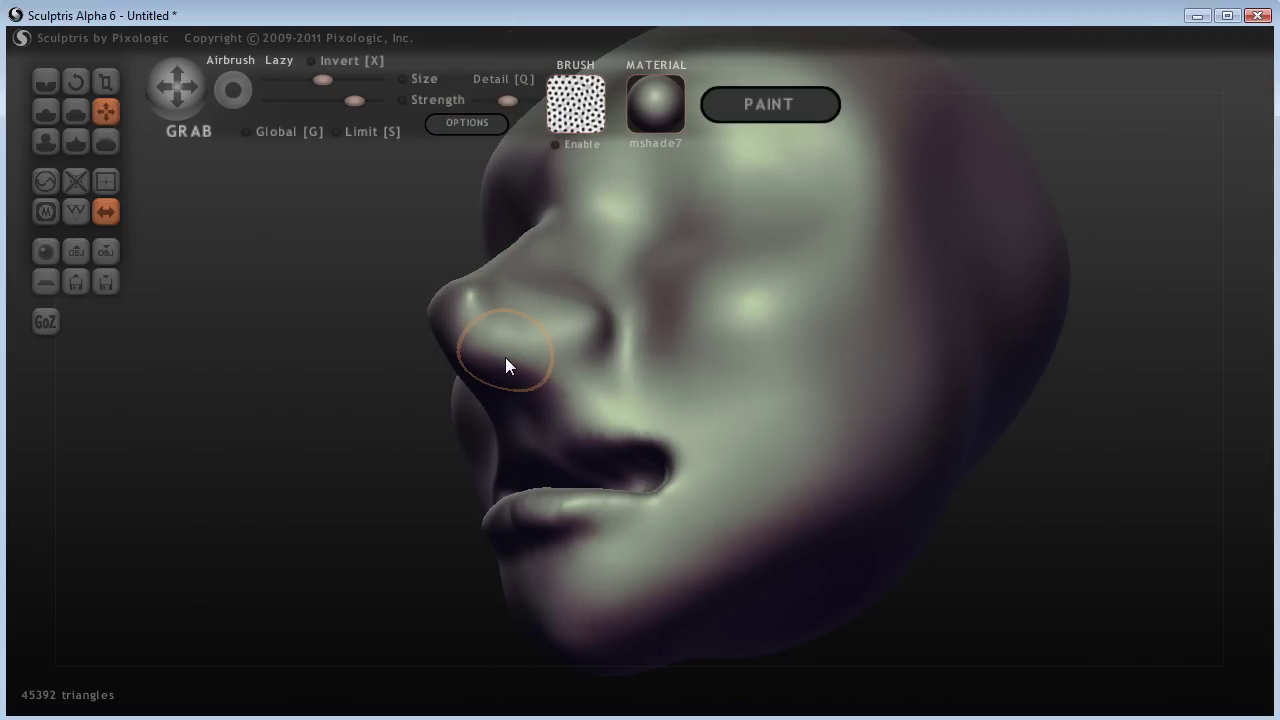
mouse_move(505, 357)
mouse_down()
mouse_move(523, 343)
mouse_move(546, 380)
mouse_move(560, 357)
mouse_up()
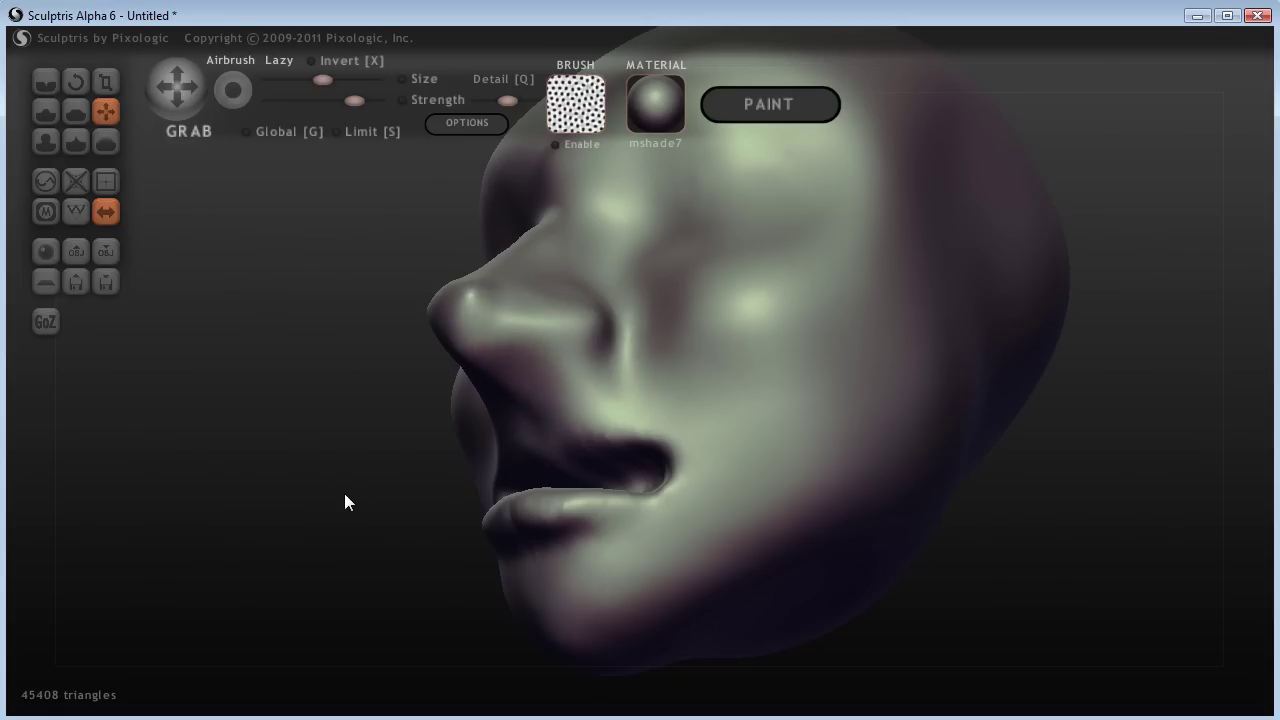
Adjust the area under the nostrils, between the nose and upper lip, with short Grab strokes using a smaller brush
drag(345, 494, 629, 386)
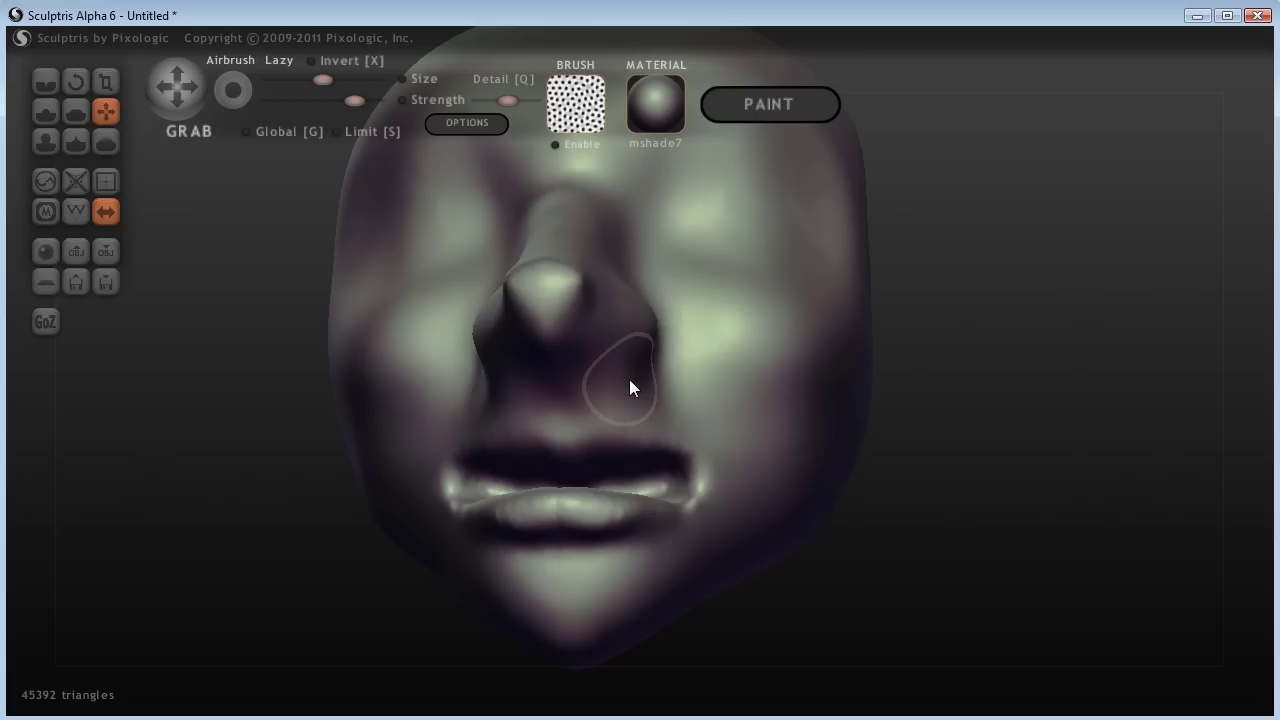
drag(628, 388, 604, 388)
mouse_move(914, 464)
mouse_down()
mouse_move(1071, 395)
mouse_move(1093, 421)
mouse_move(1152, 428)
mouse_up()
drag(609, 400, 621, 399)
mouse_move(1040, 424)
mouse_down()
mouse_move(982, 434)
mouse_move(949, 420)
mouse_move(920, 452)
mouse_up()
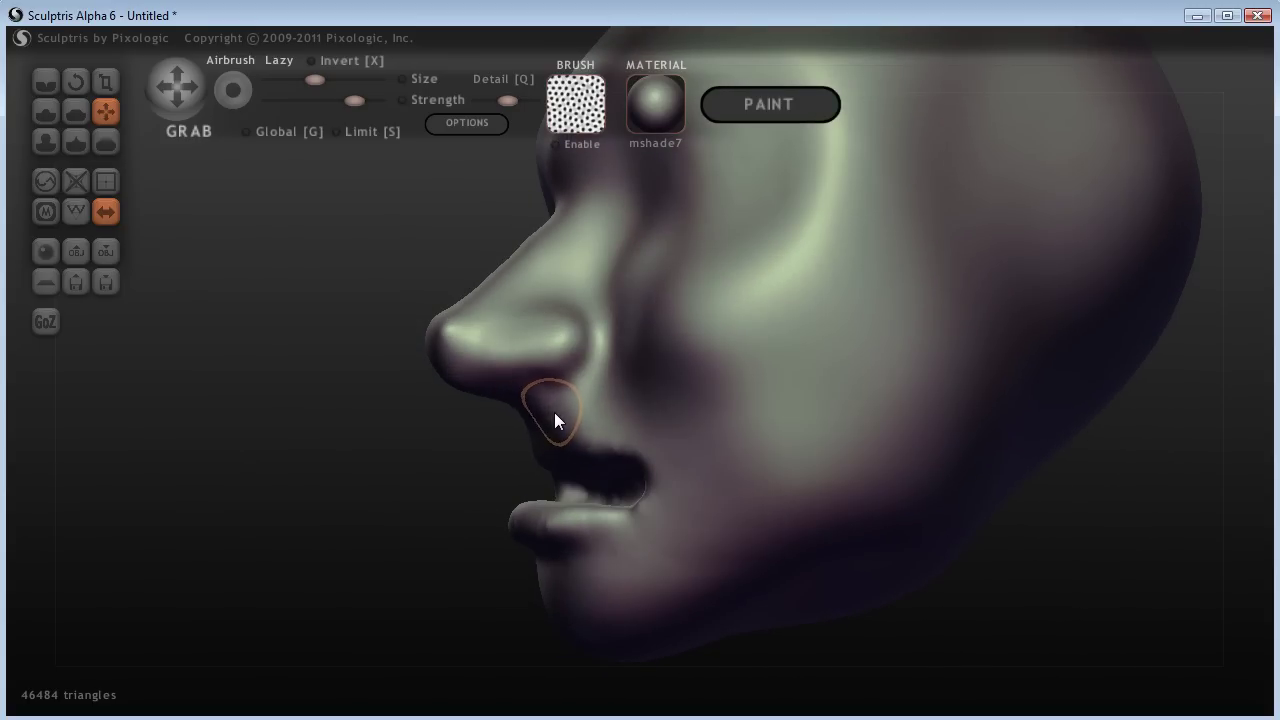
mouse_move(554, 412)
right_down()
mouse_move(604, 496)
mouse_move(619, 477)
right_up()
drag(634, 400, 617, 403)
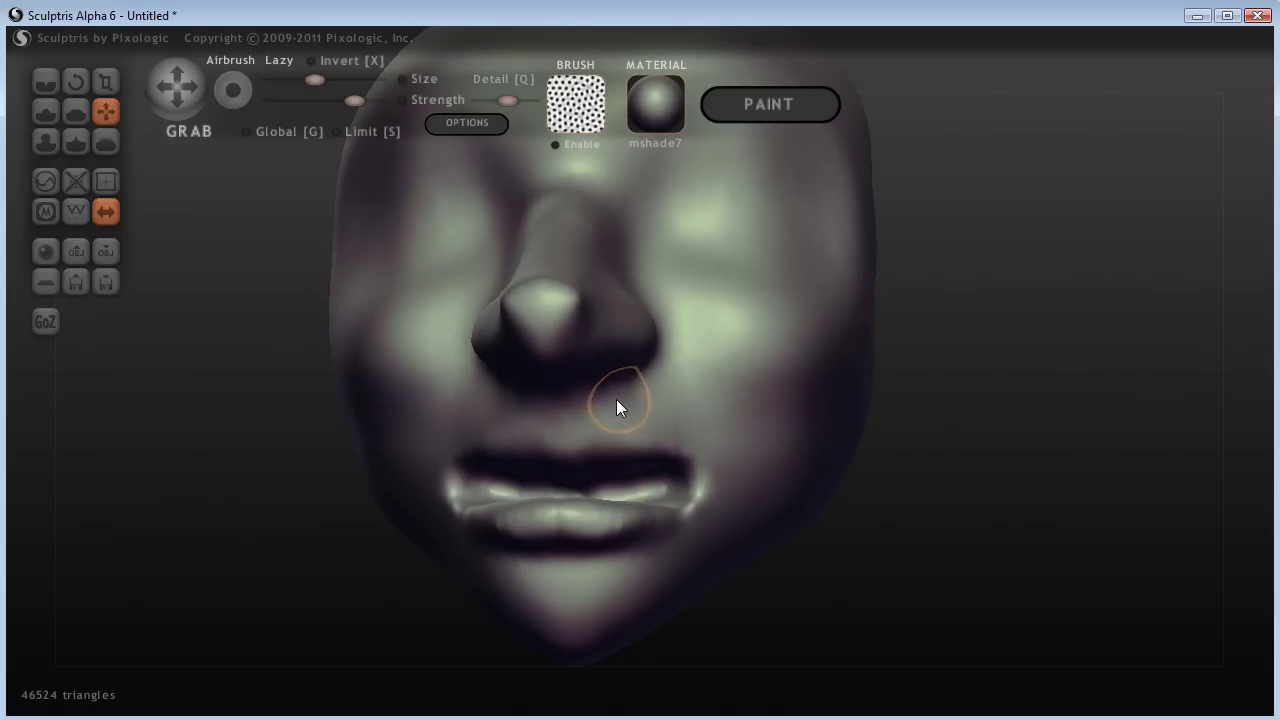
drag(937, 463, 901, 463)
Shape the upper lip's profile with Grab so that it stands out beneath the nose above the mouth opening
mouse_move(901, 463)
right_down()
mouse_move(851, 446)
mouse_move(843, 437)
mouse_move(866, 431)
mouse_move(850, 418)
right_up()
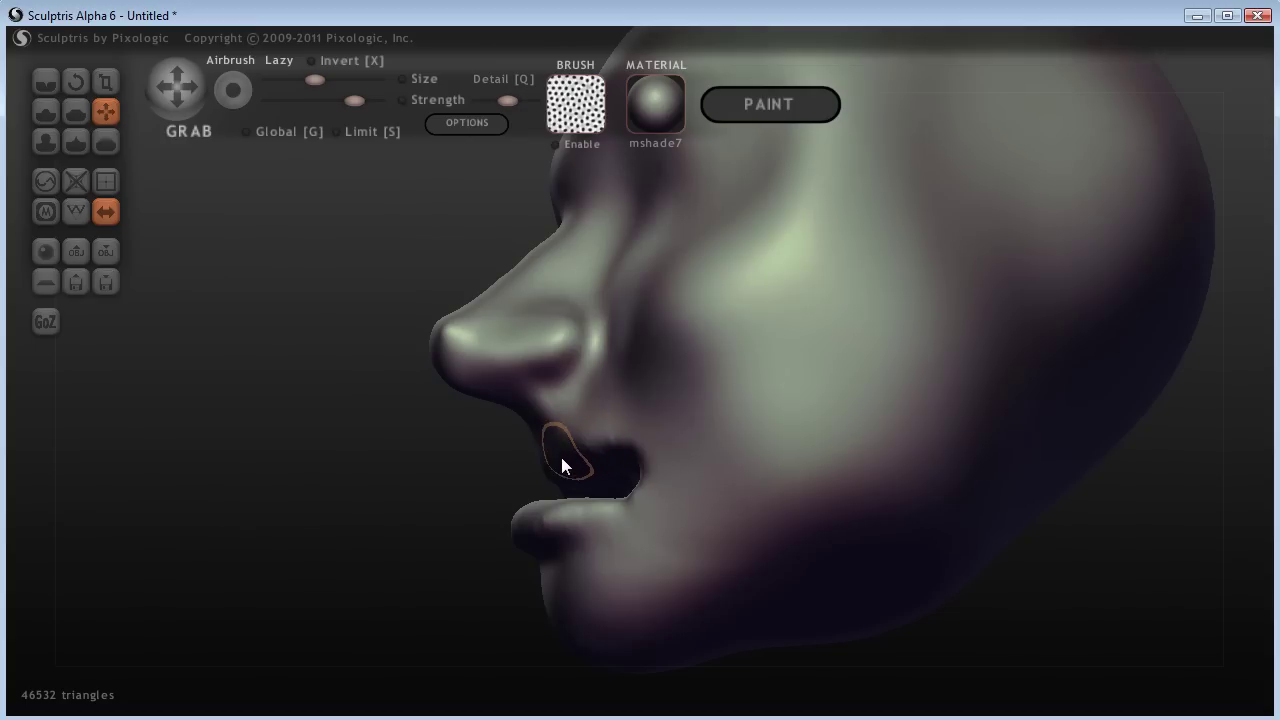
mouse_move(561, 457)
mouse_down()
mouse_move(527, 456)
mouse_move(591, 443)
mouse_up()
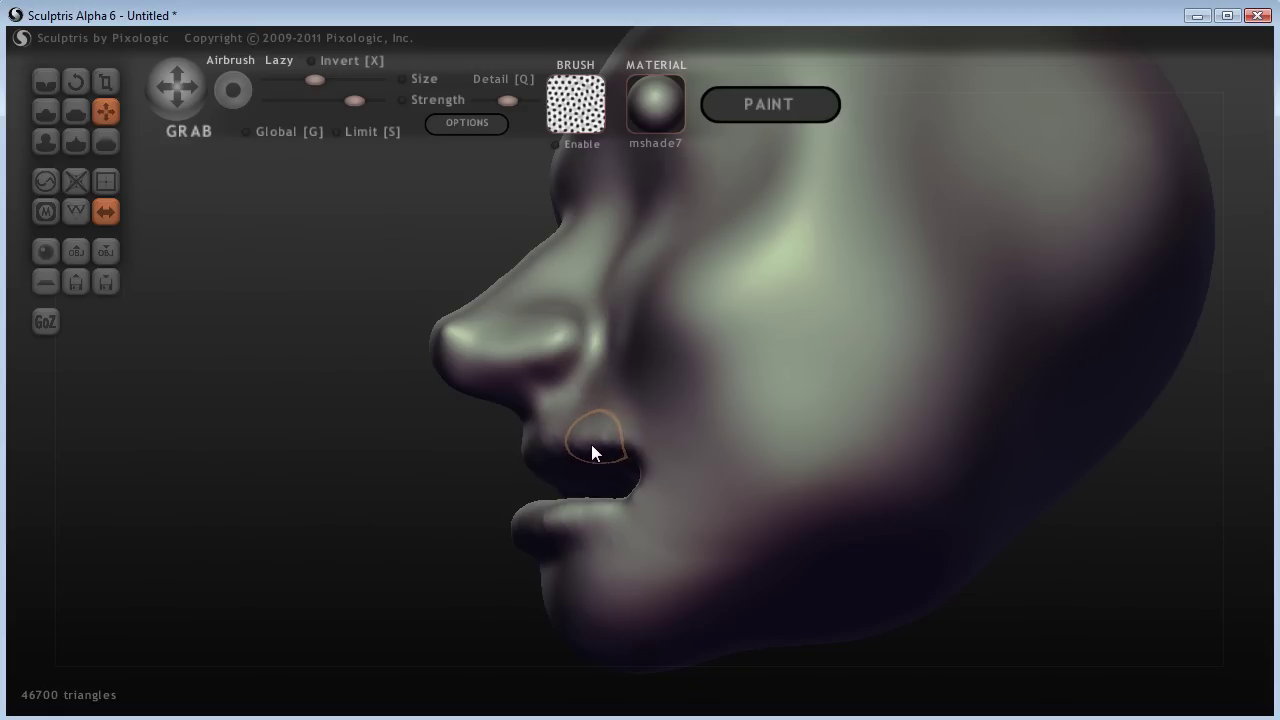
mouse_move(400, 506)
mouse_down()
mouse_move(554, 526)
mouse_move(434, 561)
mouse_move(408, 554)
mouse_up()
drag(553, 455, 551, 450)
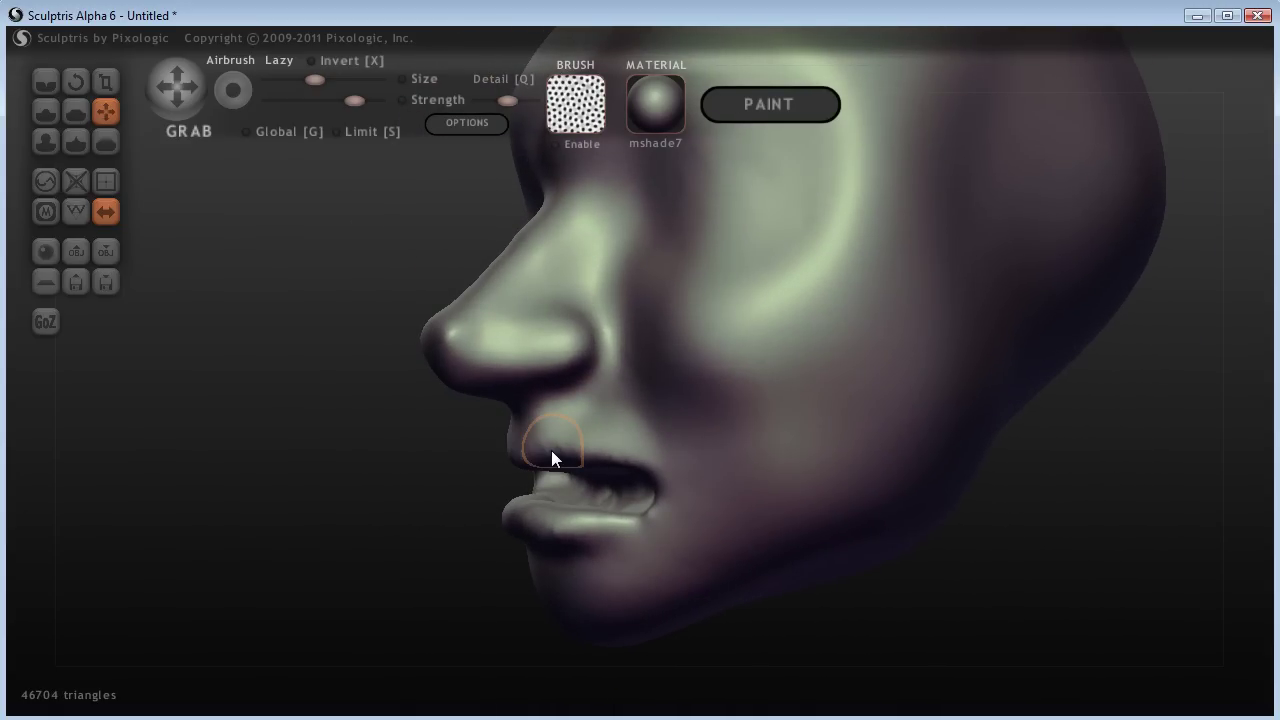
drag(551, 450, 548, 452)
mouse_move(420, 590)
mouse_down()
mouse_move(363, 611)
mouse_move(300, 611)
mouse_up()
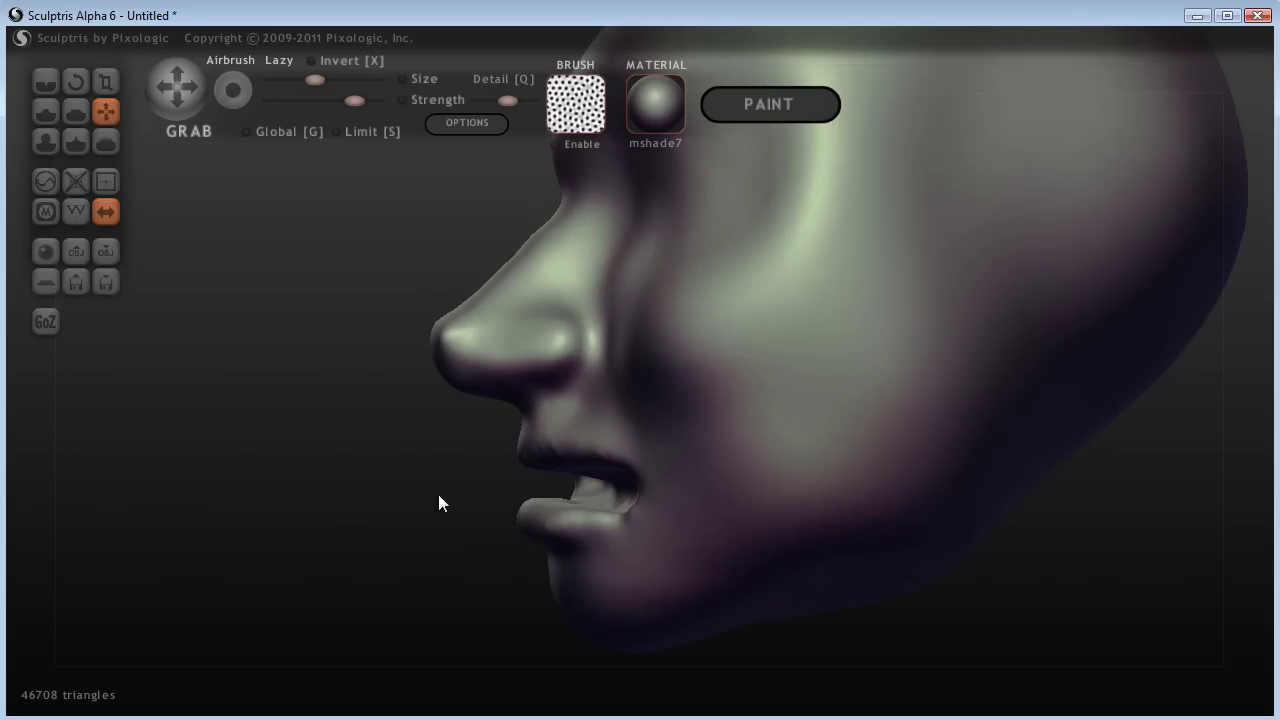
drag(438, 494, 917, 515)
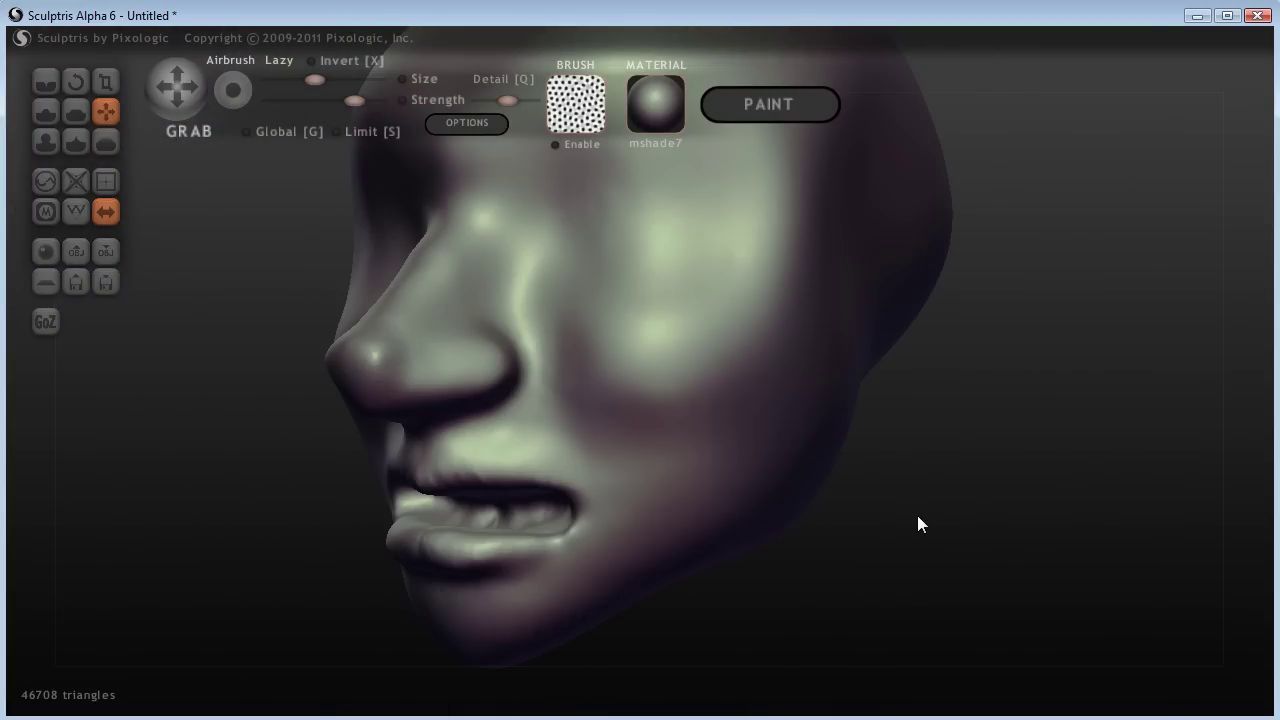
Push in the eye sockets with Grab, working below the brow and around the lower and inner eye area
scroll(926, 517, down, 4)
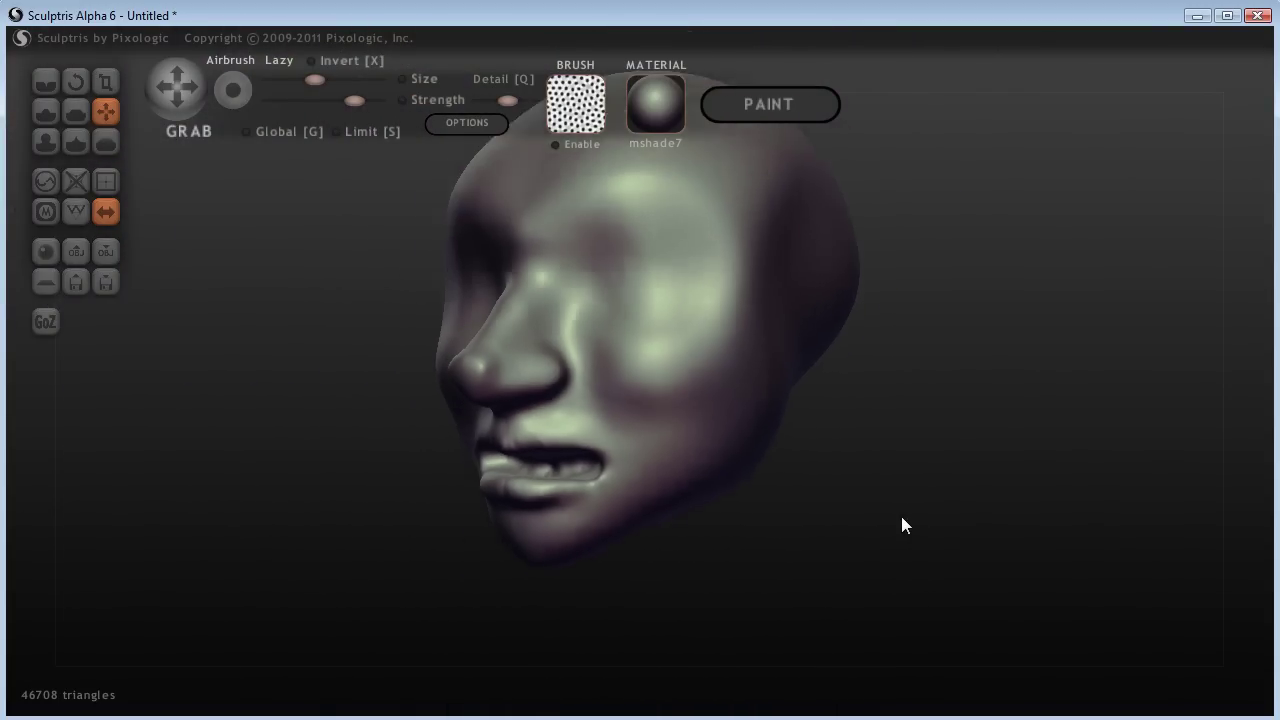
drag(452, 580, 874, 464)
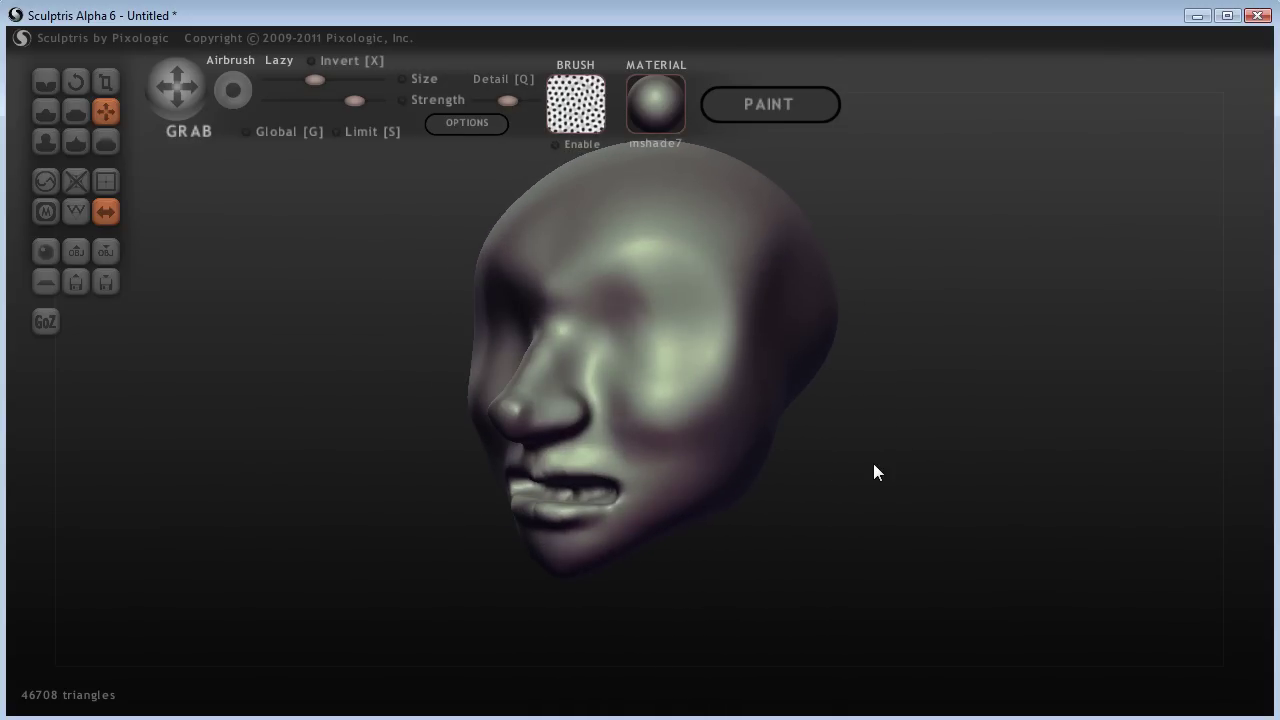
mouse_move(874, 472)
mouse_down()
mouse_move(820, 429)
mouse_move(880, 473)
mouse_move(891, 434)
mouse_up()
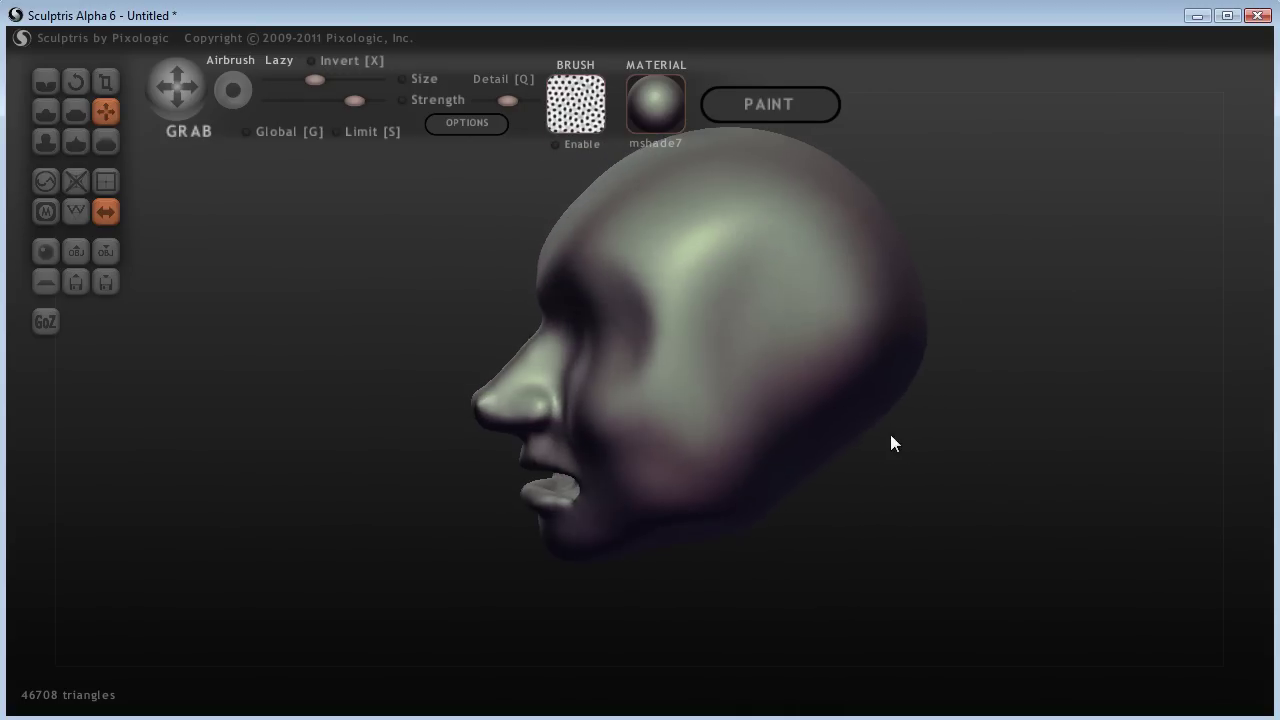
mouse_move(596, 300)
mouse_down()
mouse_move(603, 291)
mouse_move(612, 339)
mouse_move(619, 275)
mouse_up()
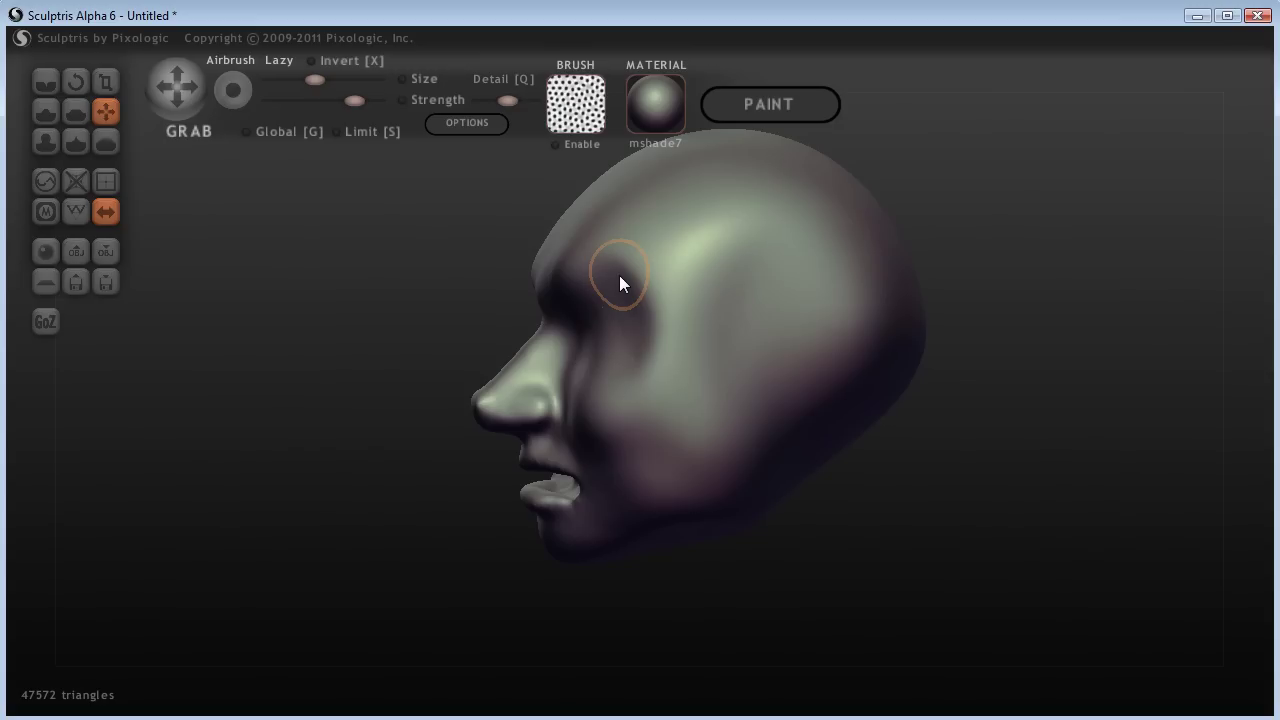
mouse_move(686, 592)
mouse_down()
mouse_move(1065, 566)
mouse_move(877, 575)
mouse_move(895, 555)
mouse_move(898, 509)
mouse_up()
scroll(908, 505, up, 2)
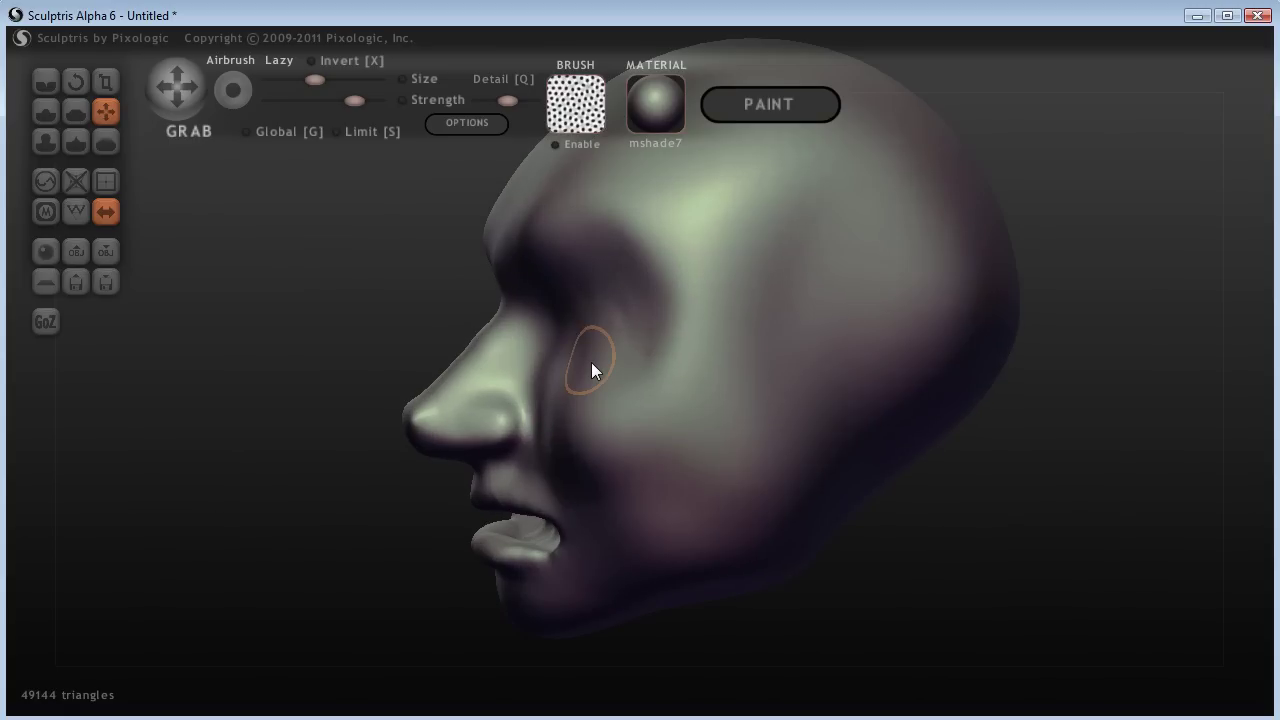
mouse_move(591, 361)
mouse_down()
mouse_move(589, 375)
mouse_move(601, 356)
mouse_up()
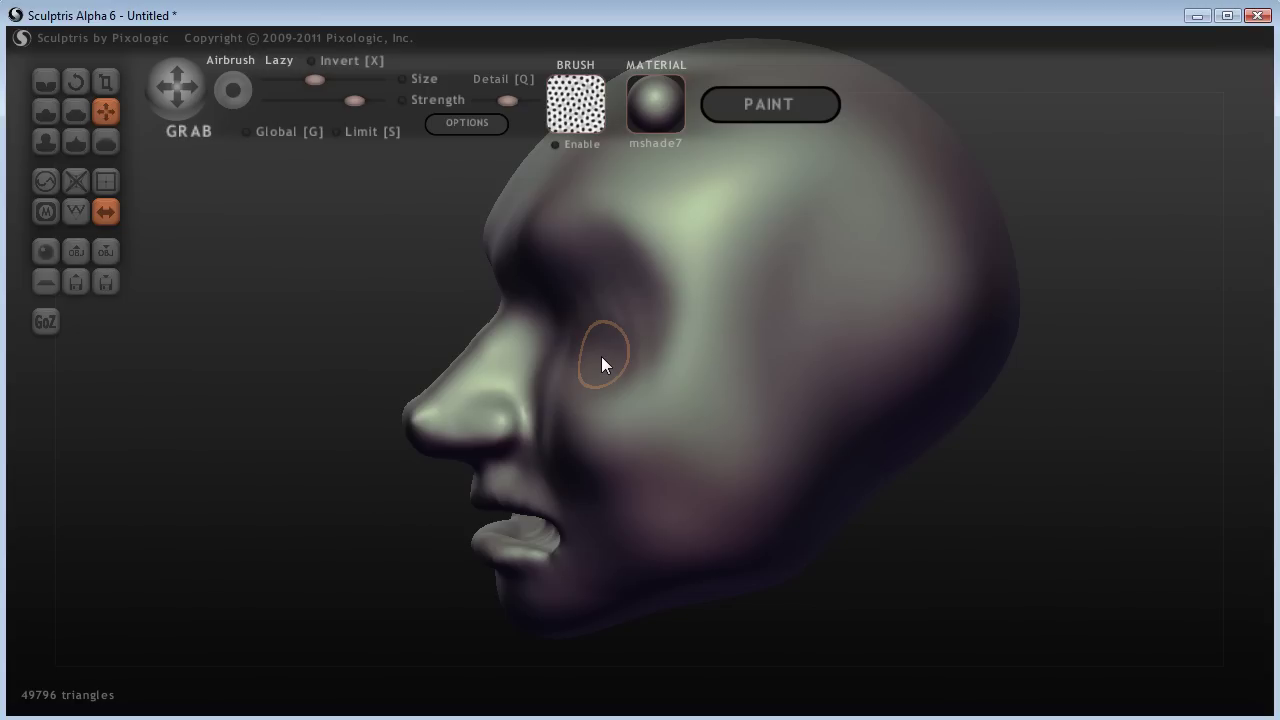
mouse_move(578, 347)
mouse_down()
mouse_move(599, 341)
mouse_move(590, 331)
mouse_up()
scroll(601, 326, up, 1)
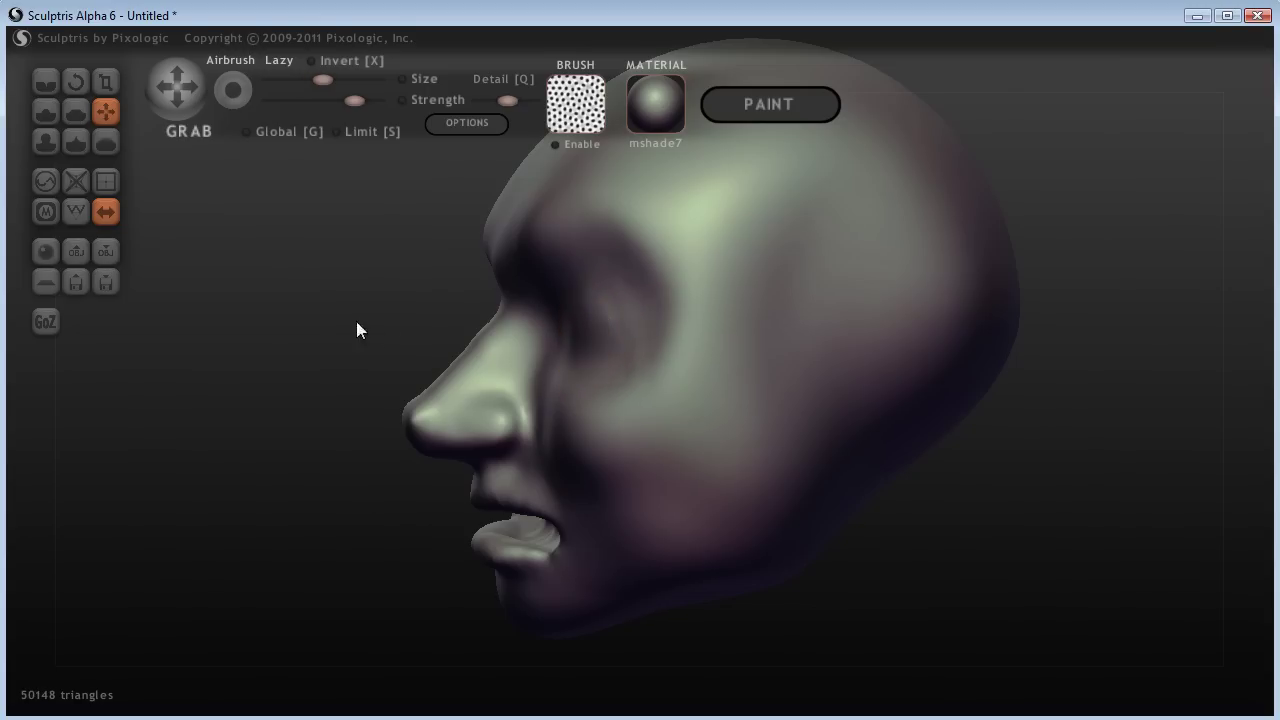
Examine the reshaped eye sockets, nose and lips from the front, the side and a three-quarter view
drag(357, 328, 603, 319)
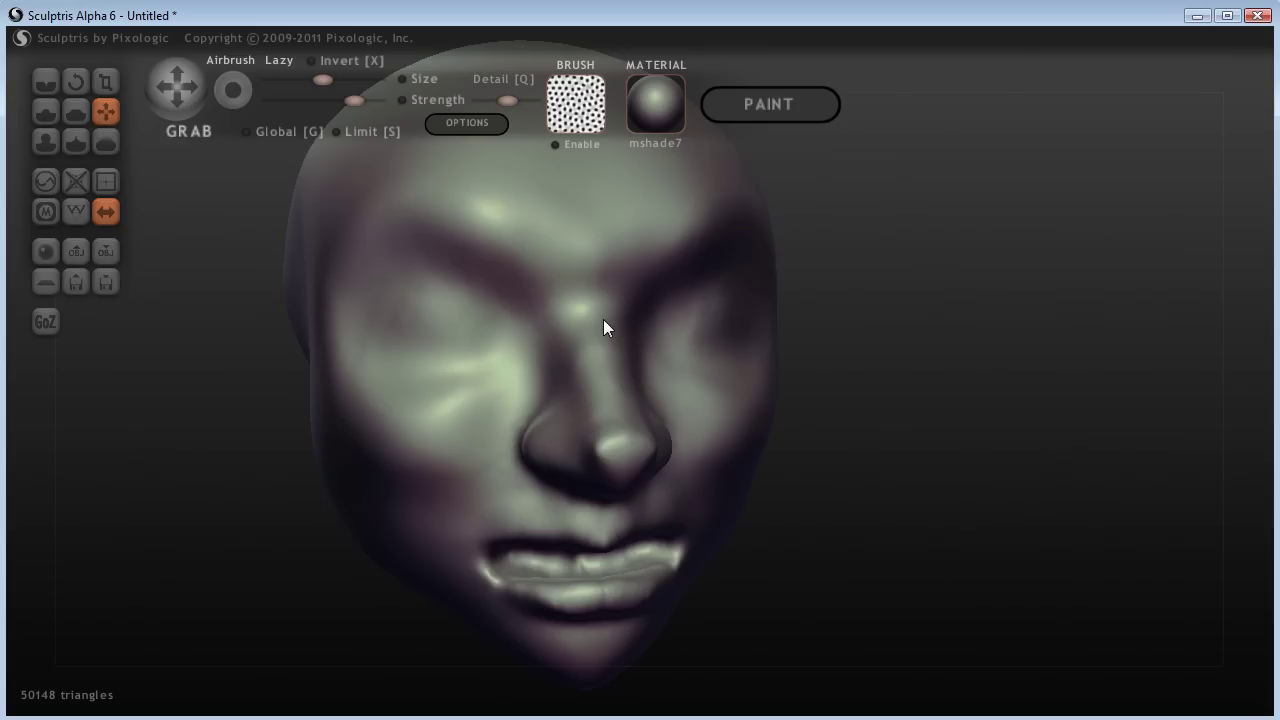
right_drag(603, 319, 395, 362)
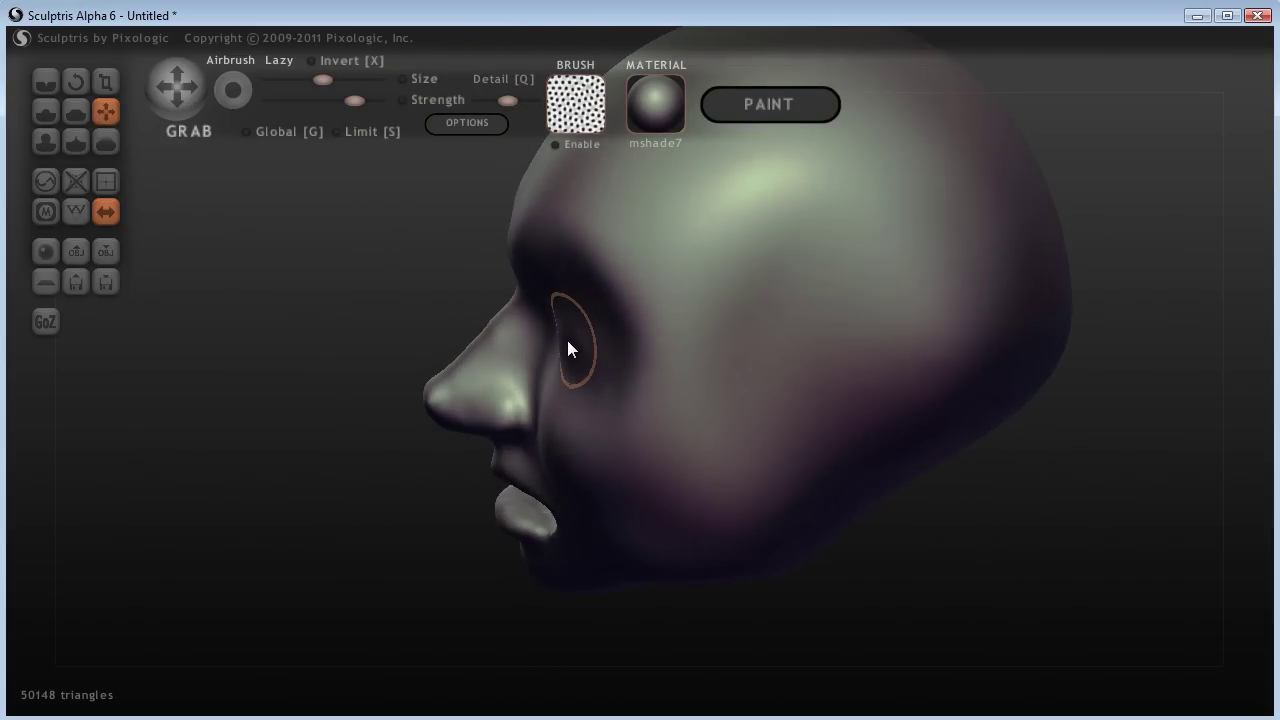
drag(297, 366, 954, 528)
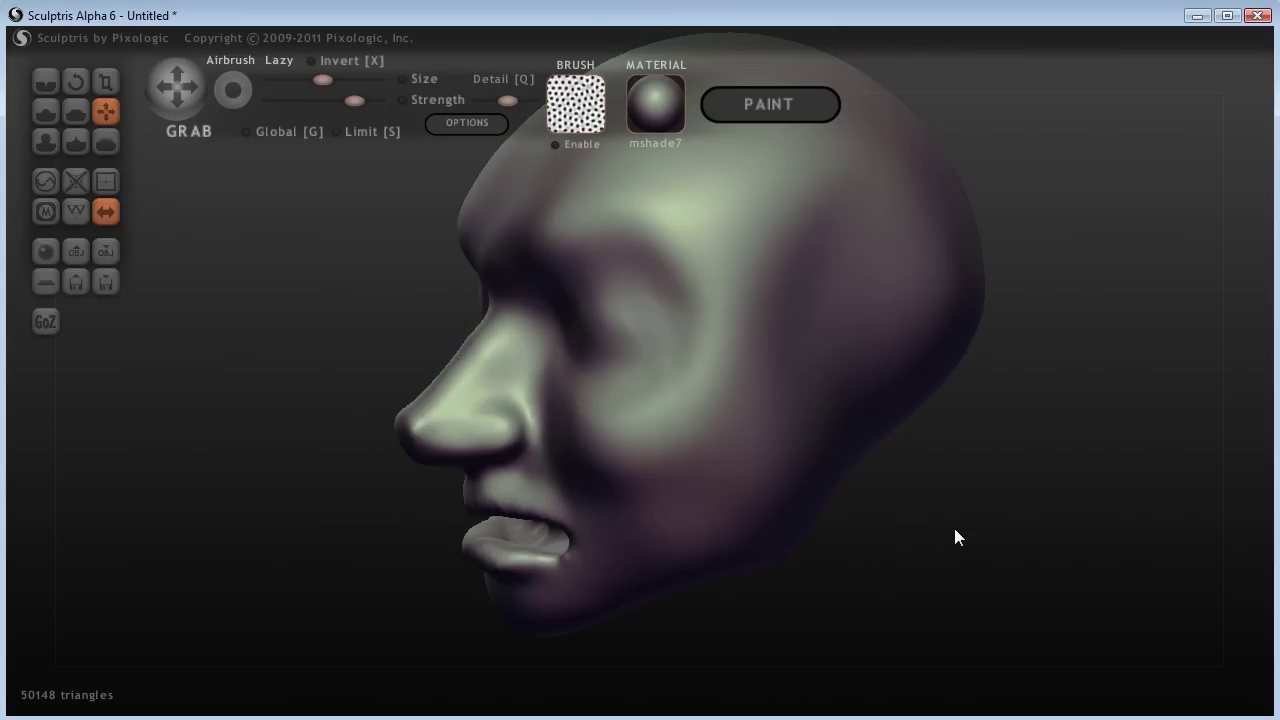
drag(955, 536, 1116, 520)
drag(961, 530, 951, 406)
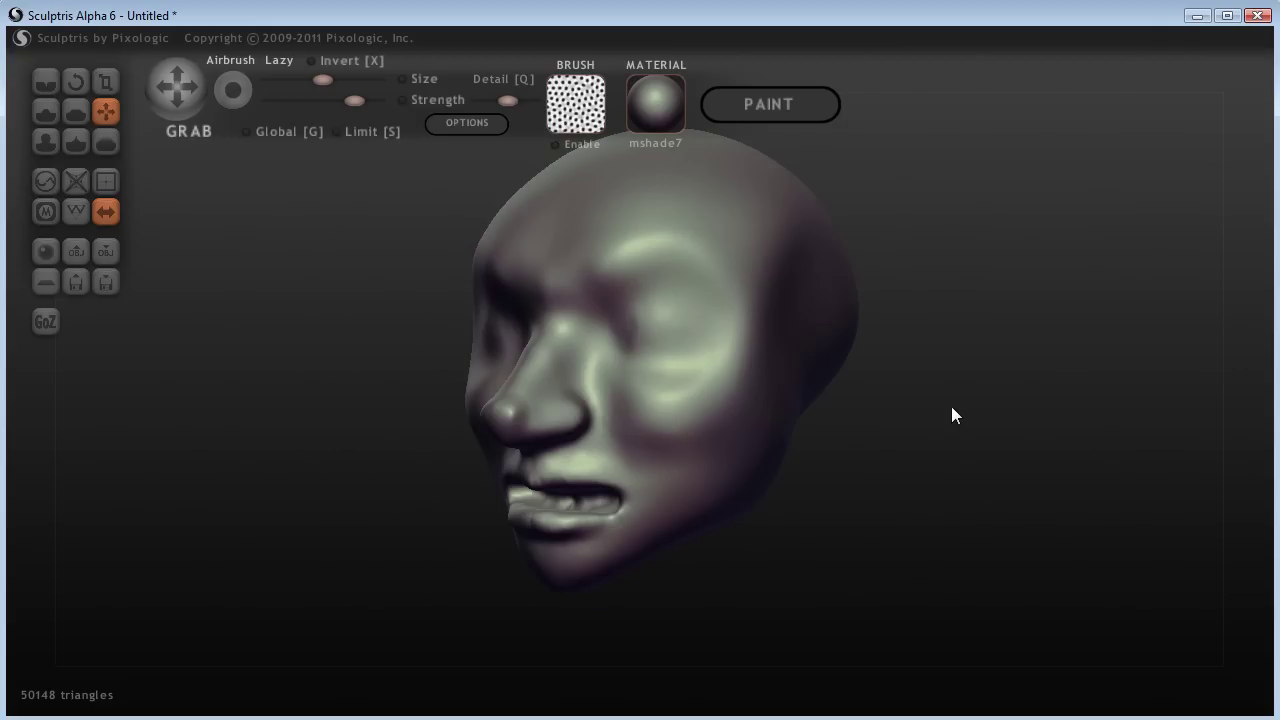
drag(951, 414, 920, 489)
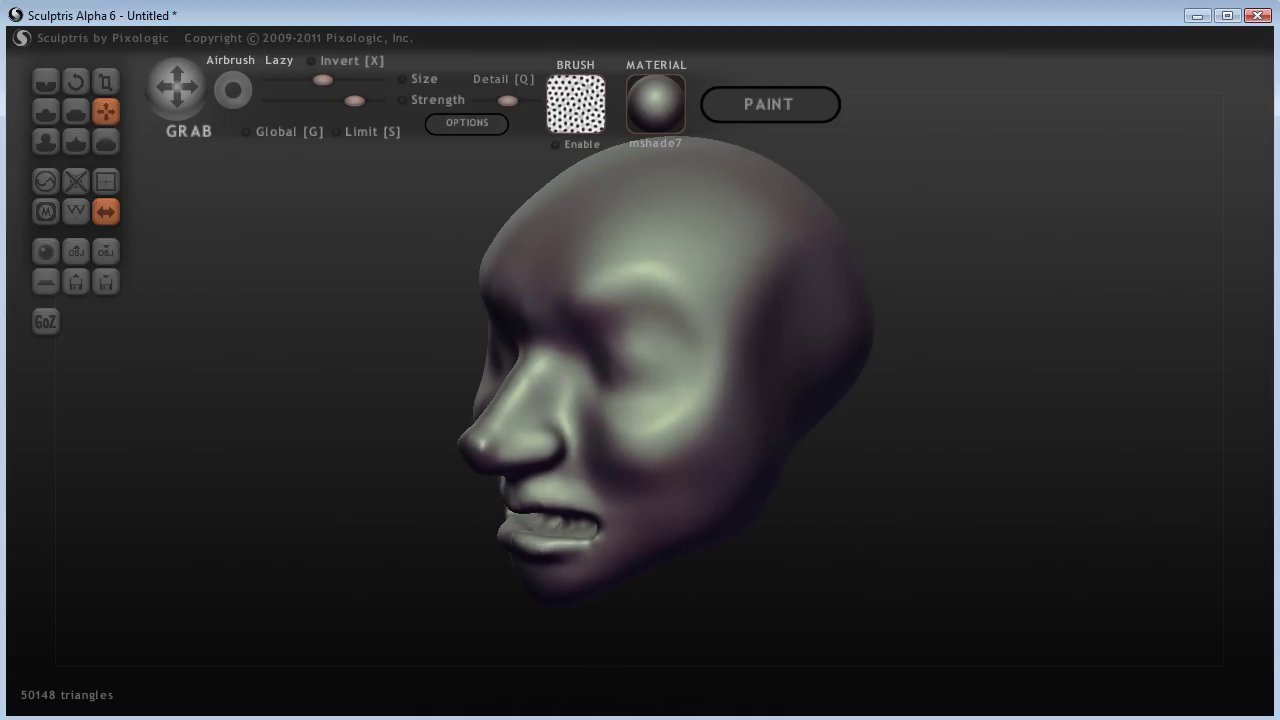